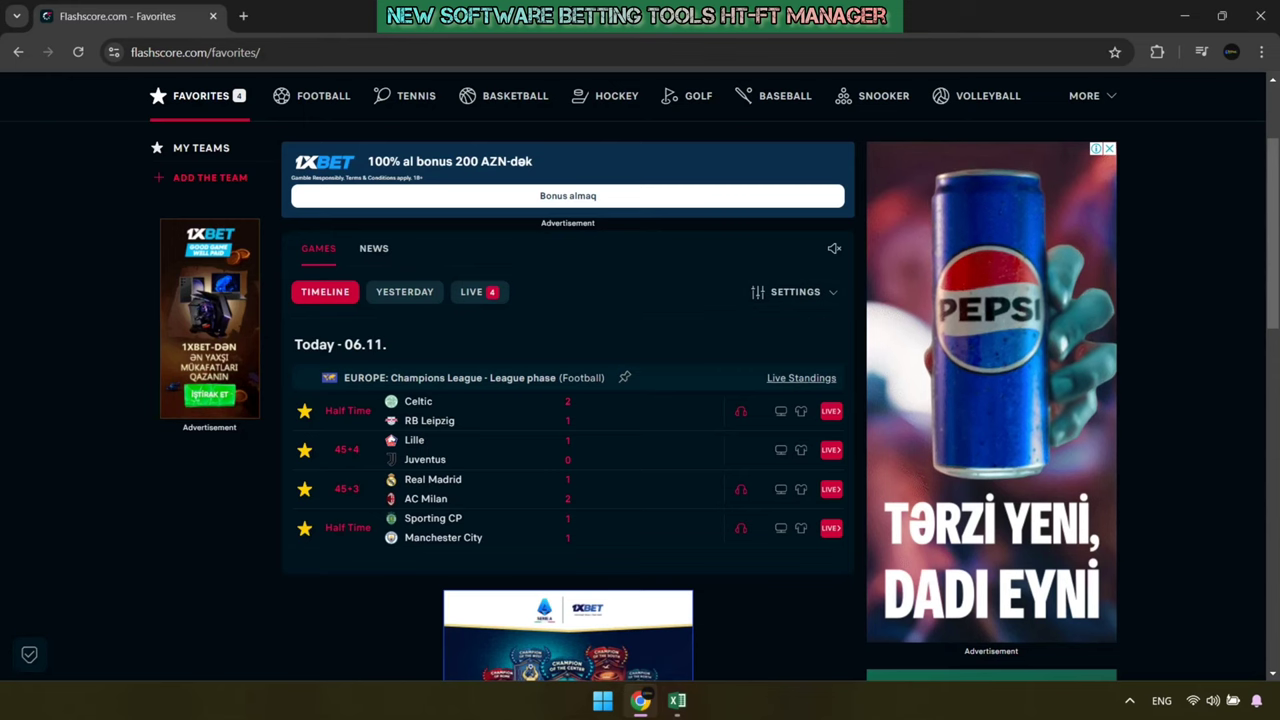
Open the Celtic vs RB Leipzig head-to-head view filtered to Celtic's home matches
click(480, 410)
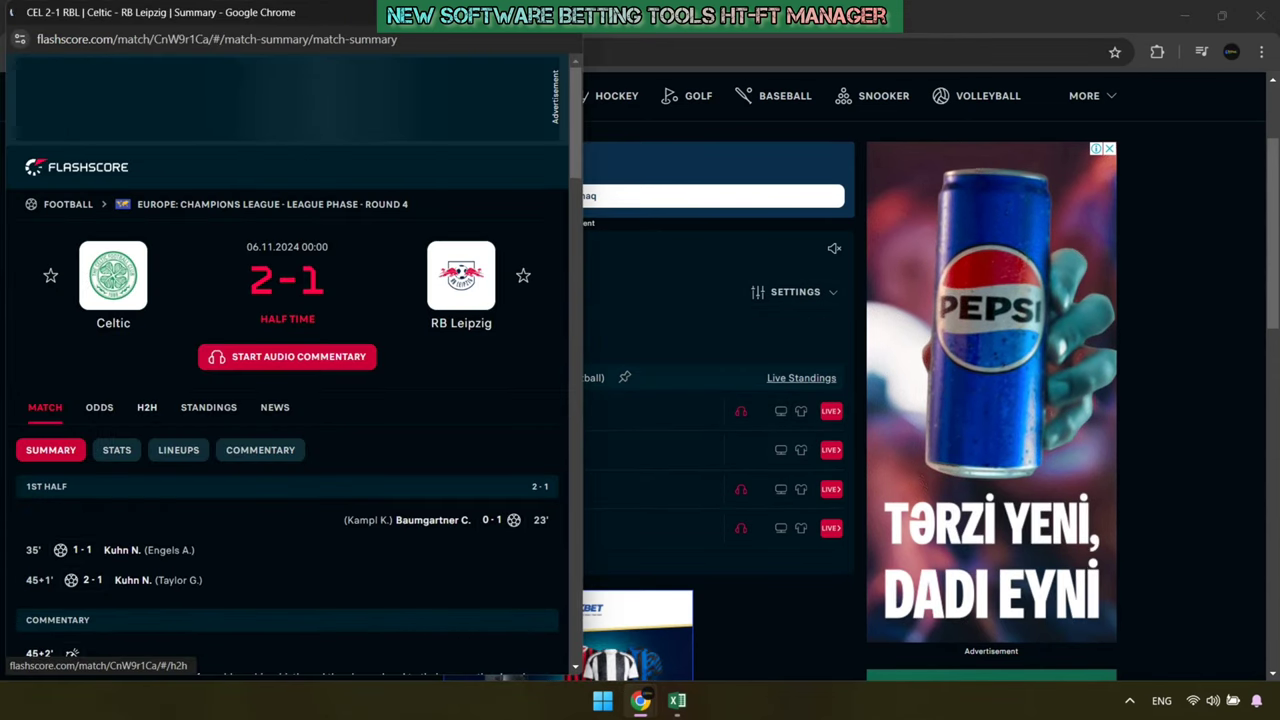
click(149, 406)
scroll(290, 400, down, 2)
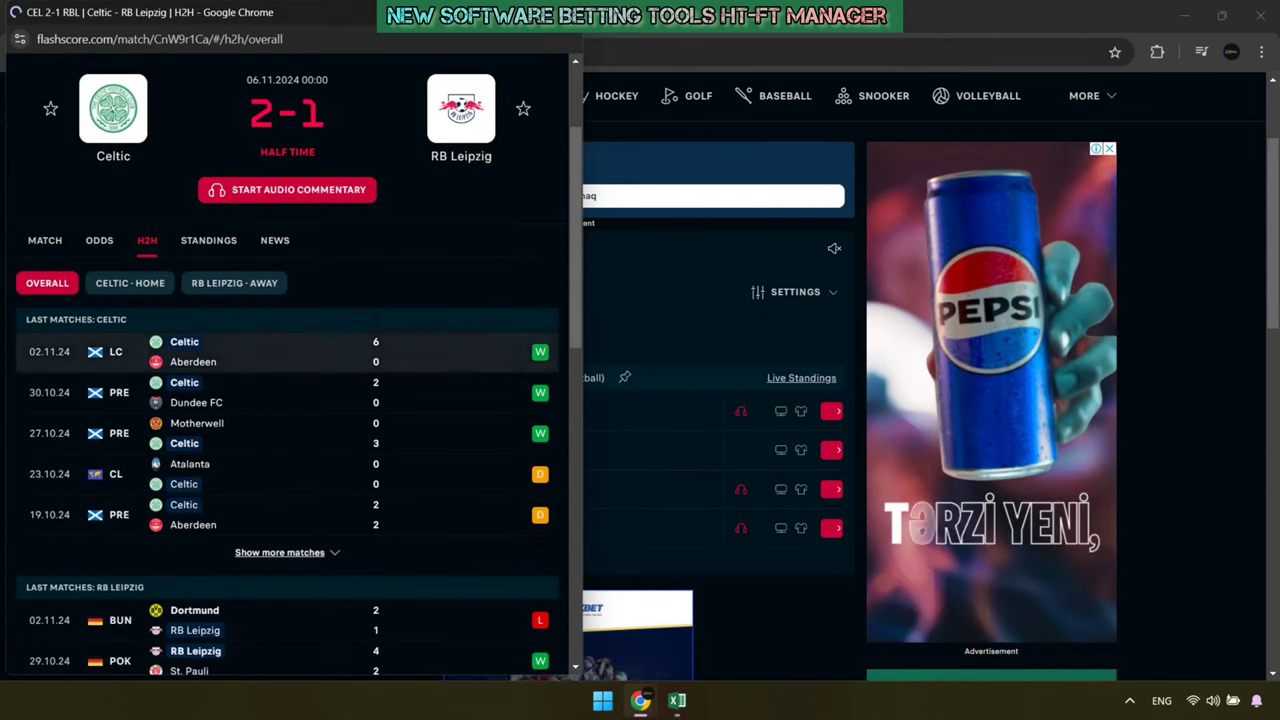
click(130, 283)
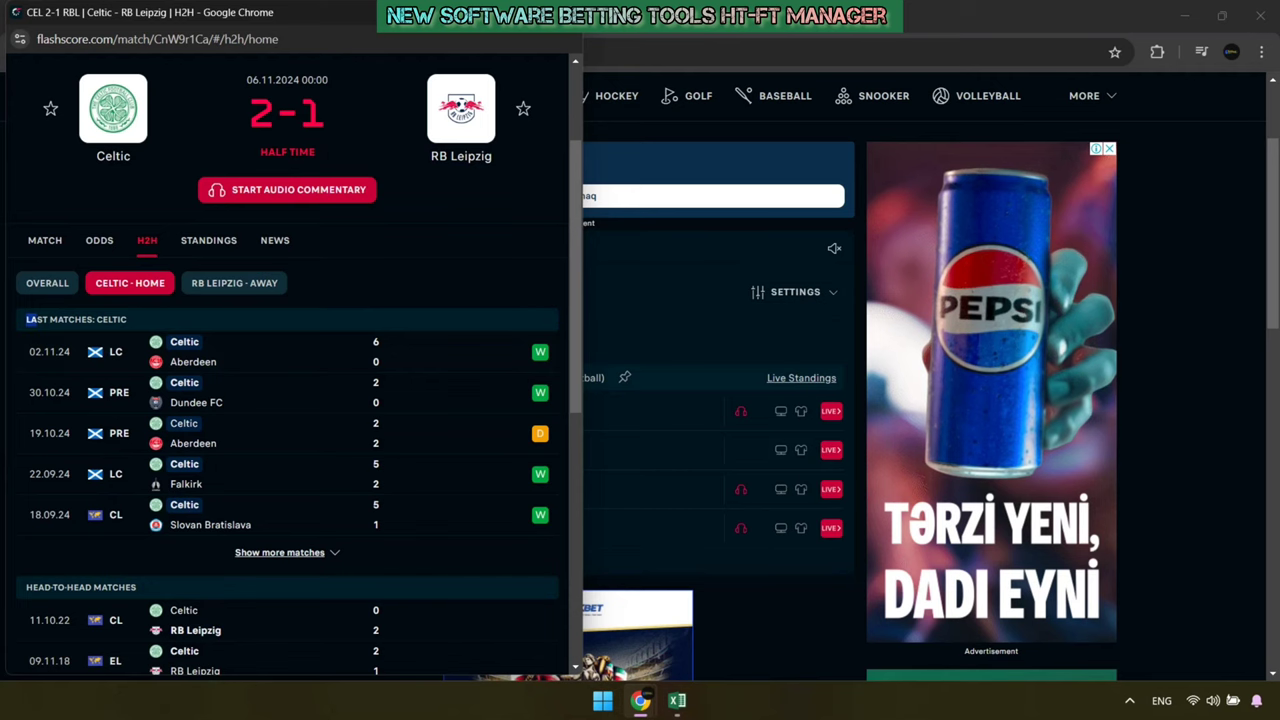
Copy Celtic's last five home results into the workbook's home Last matches cell
drag(30, 319, 380, 524)
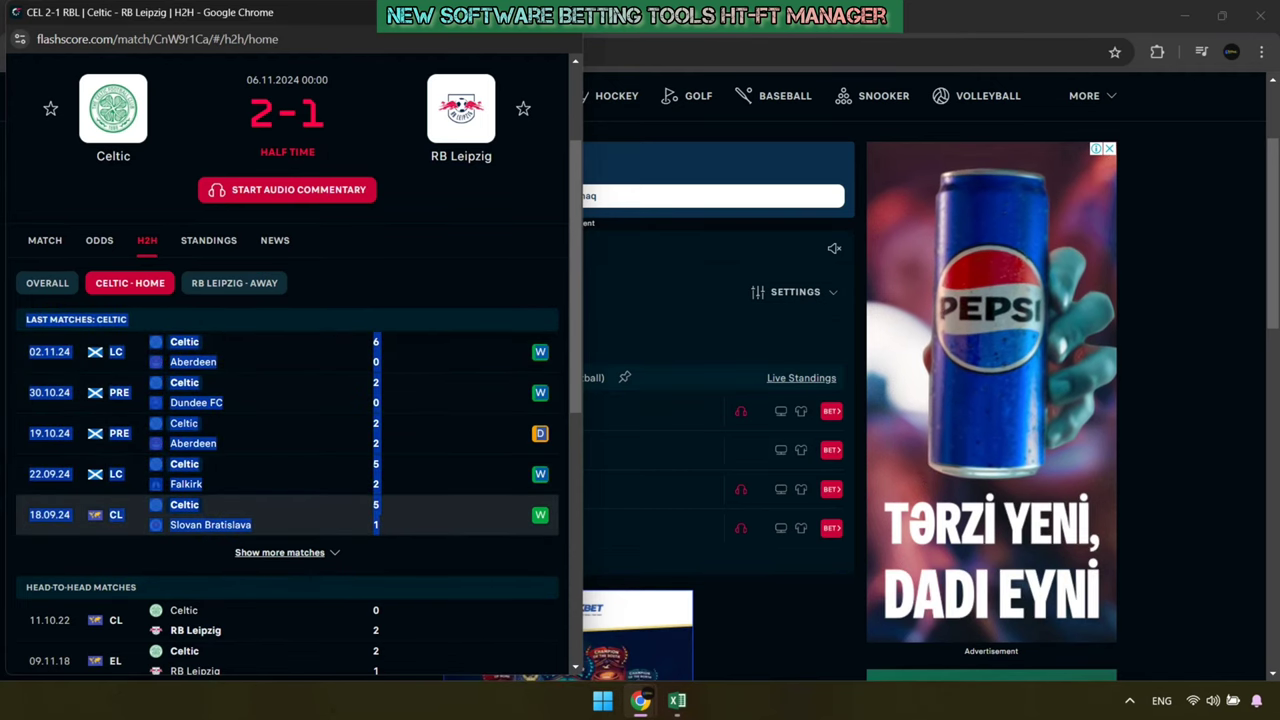
right_click(550, 347)
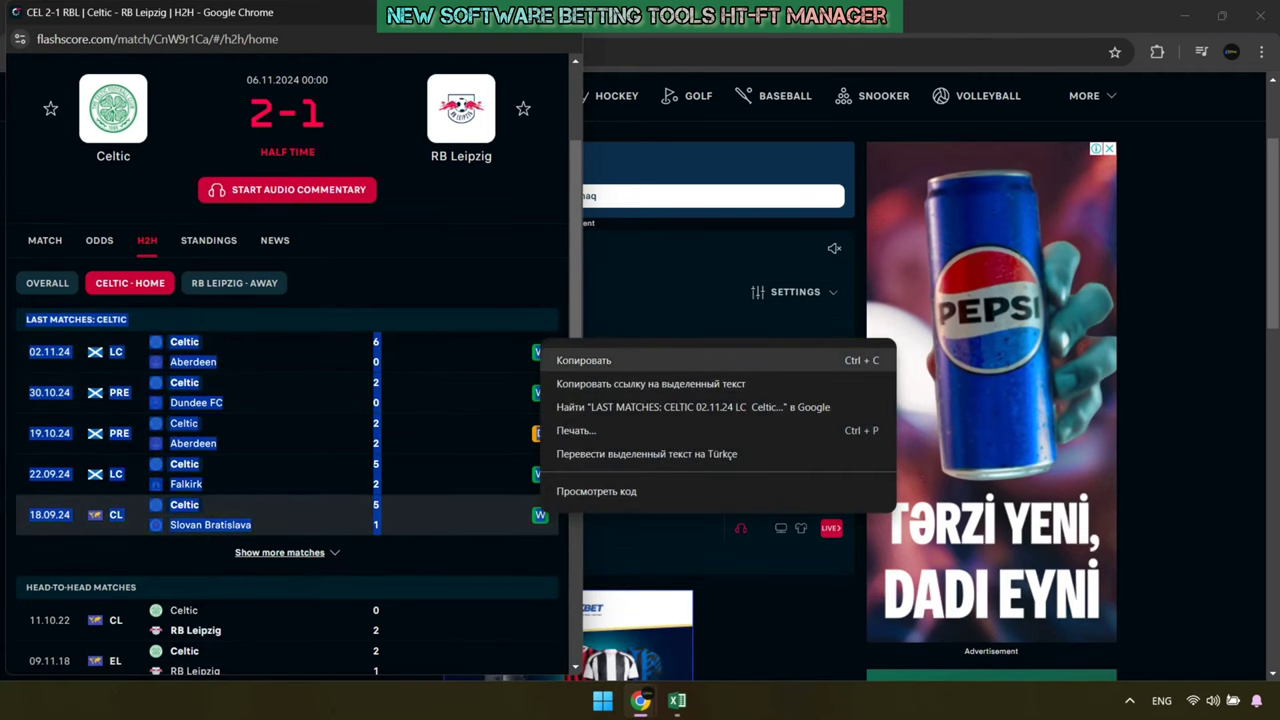
click(600, 360)
key(alt+Tab)
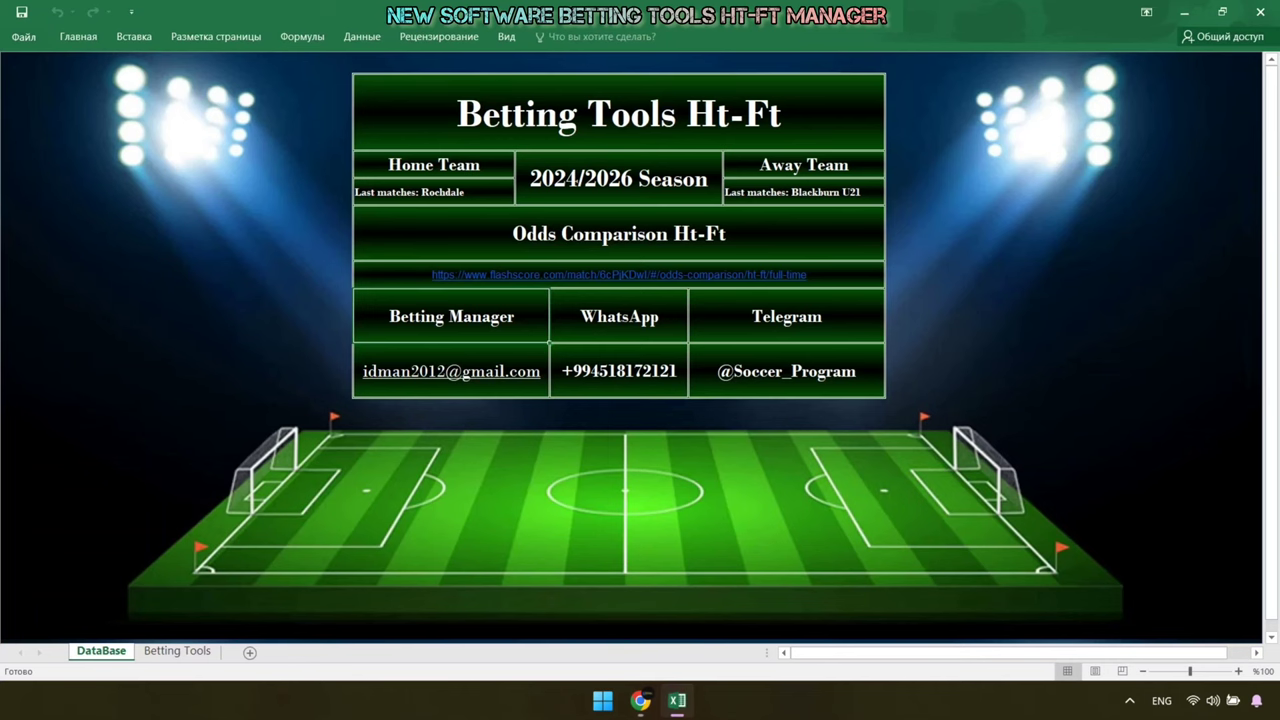
right_click(368, 191)
click(424, 261)
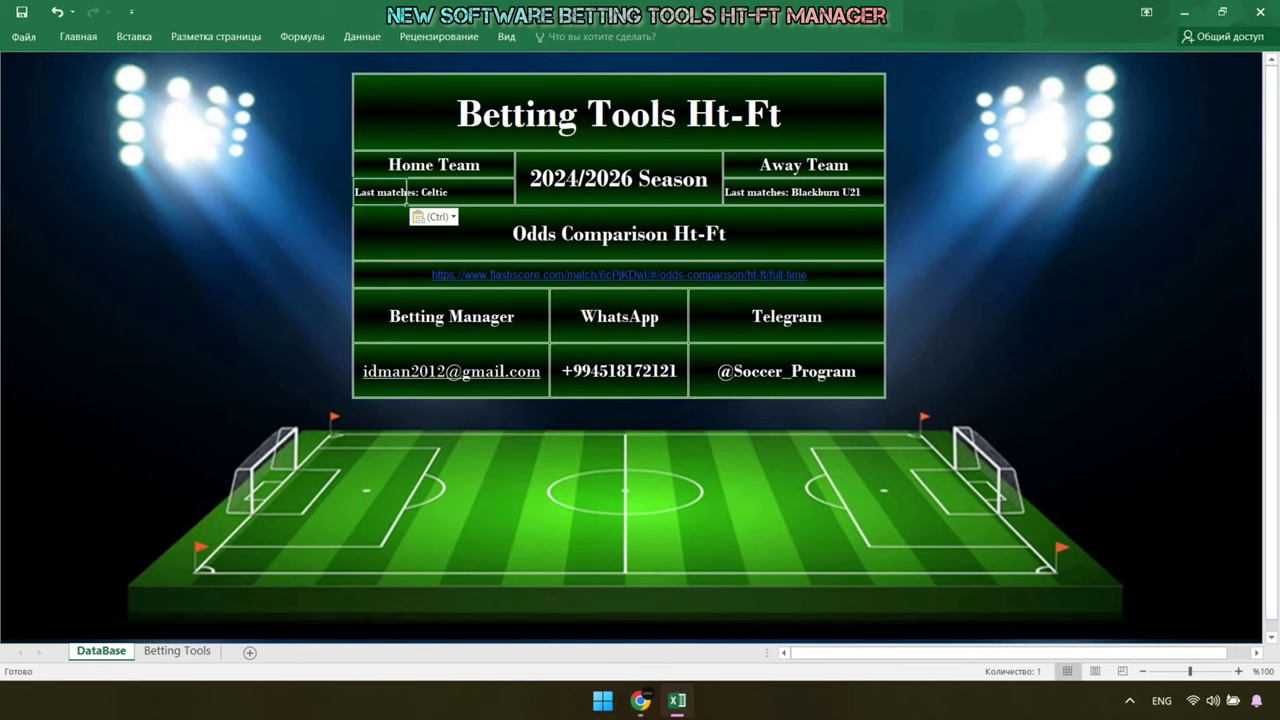
Filter the head-to-head view to RB Leipzig's away matches and copy its last five results
click(595, 630)
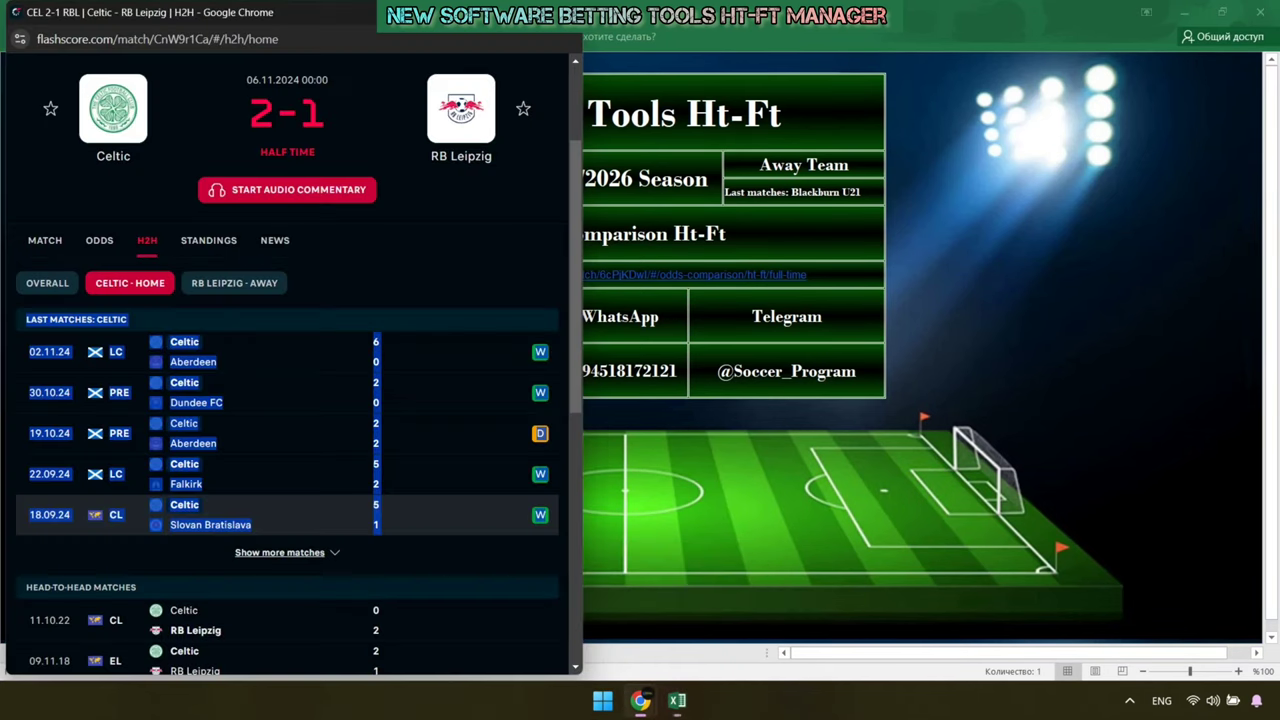
click(450, 560)
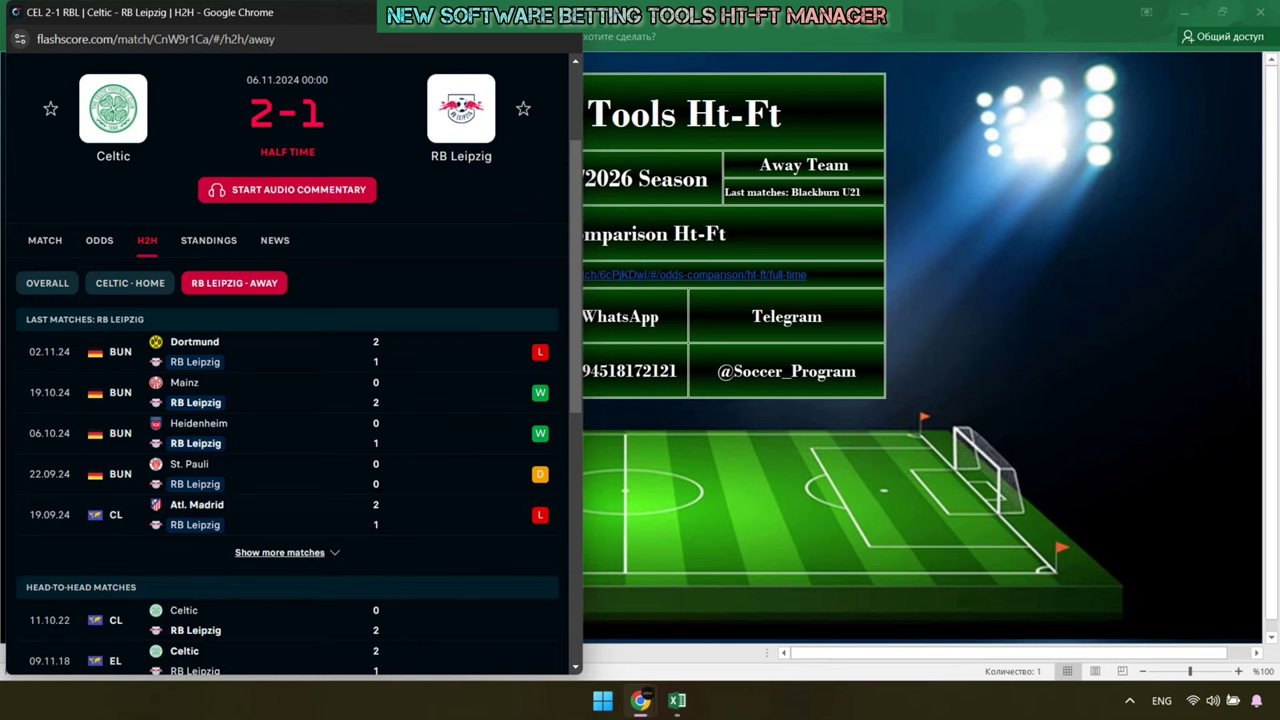
drag(26, 319, 378, 522)
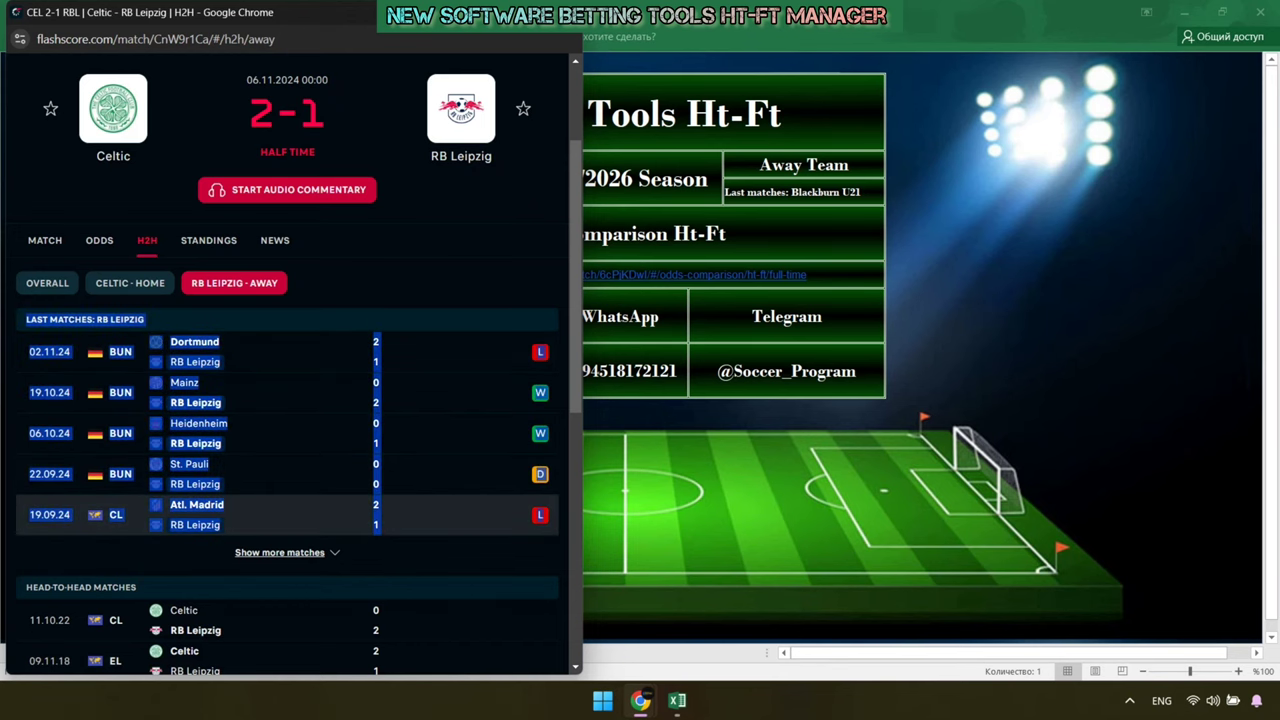
right_click(545, 350)
click(589, 369)
Paste RB Leipzig's results into the away Last matches cell, then open the match odds comparison
key(alt+Tab)
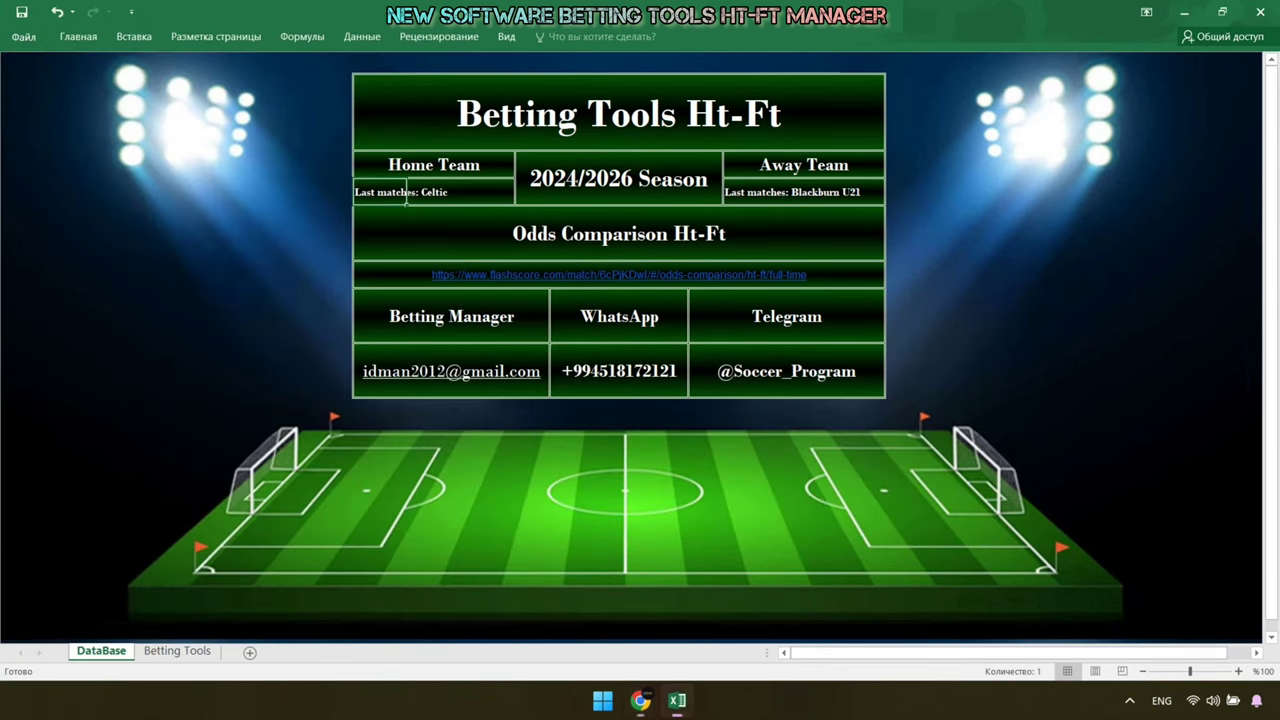
right_click(737, 191)
click(791, 262)
mouse_move(640, 700)
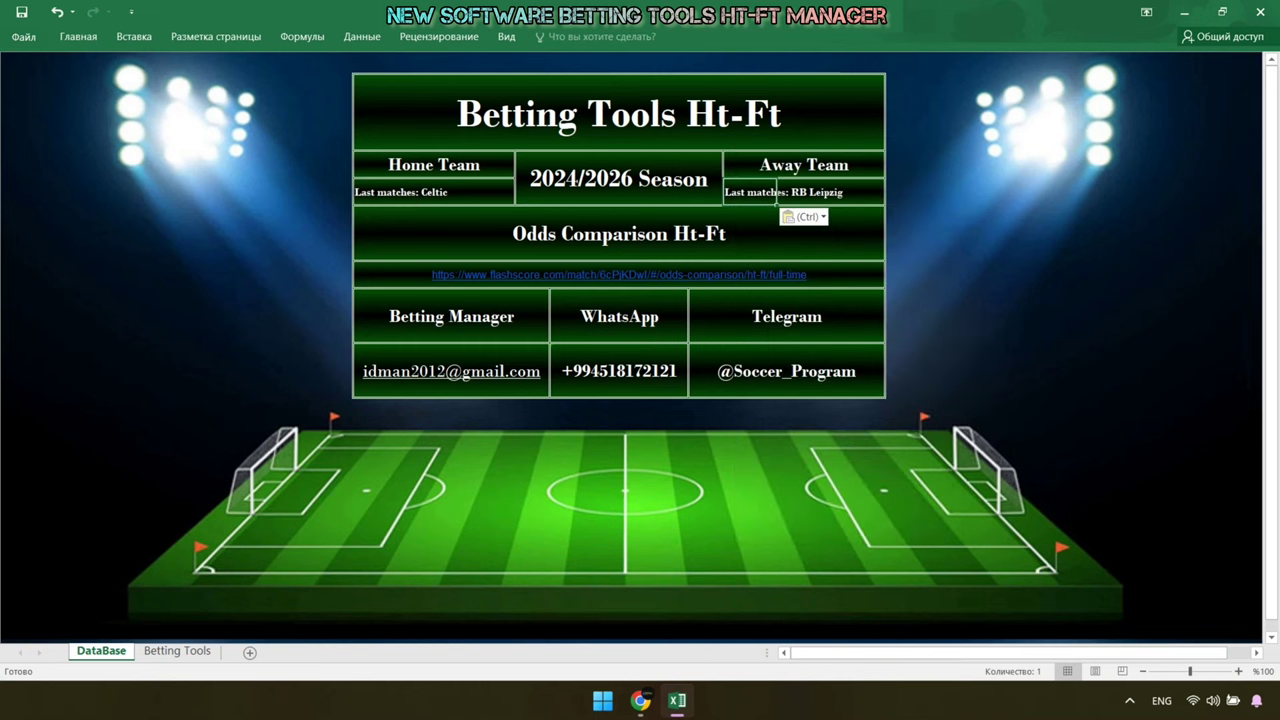
click(730, 610)
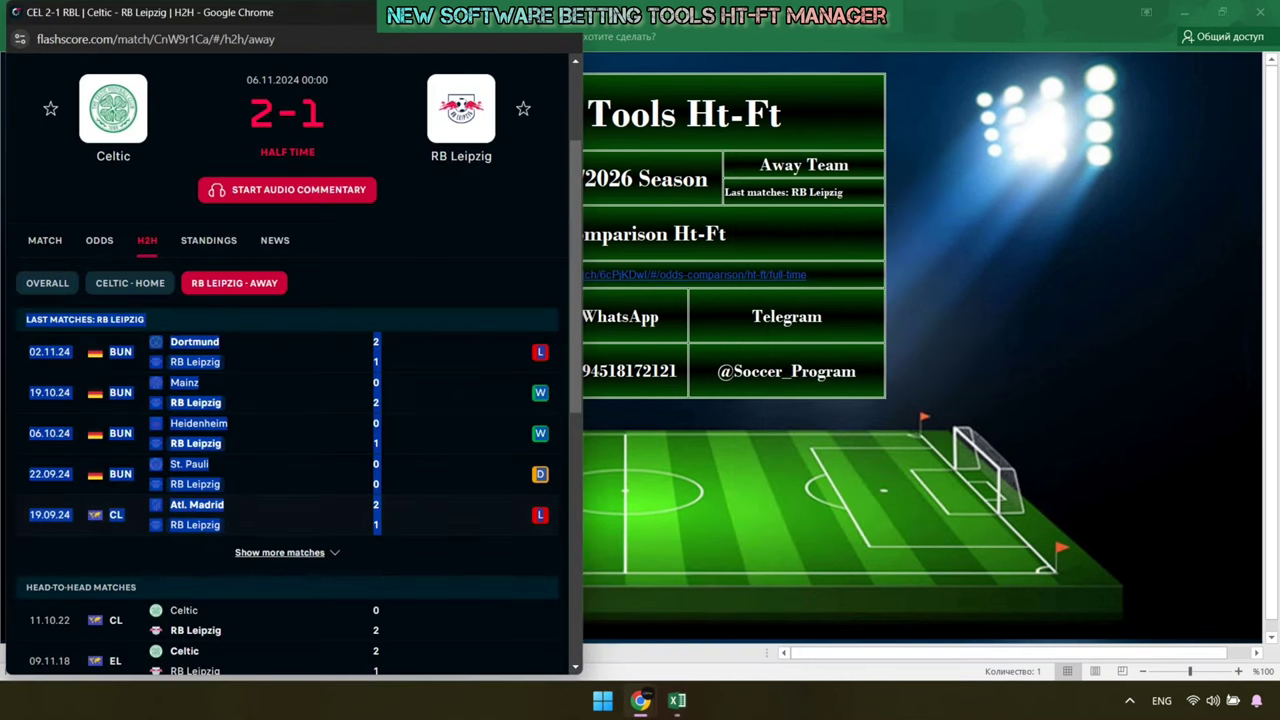
click(99, 240)
Copy the address of Flashscore's half time/full time odds page
drag(165, 315, 409, 315)
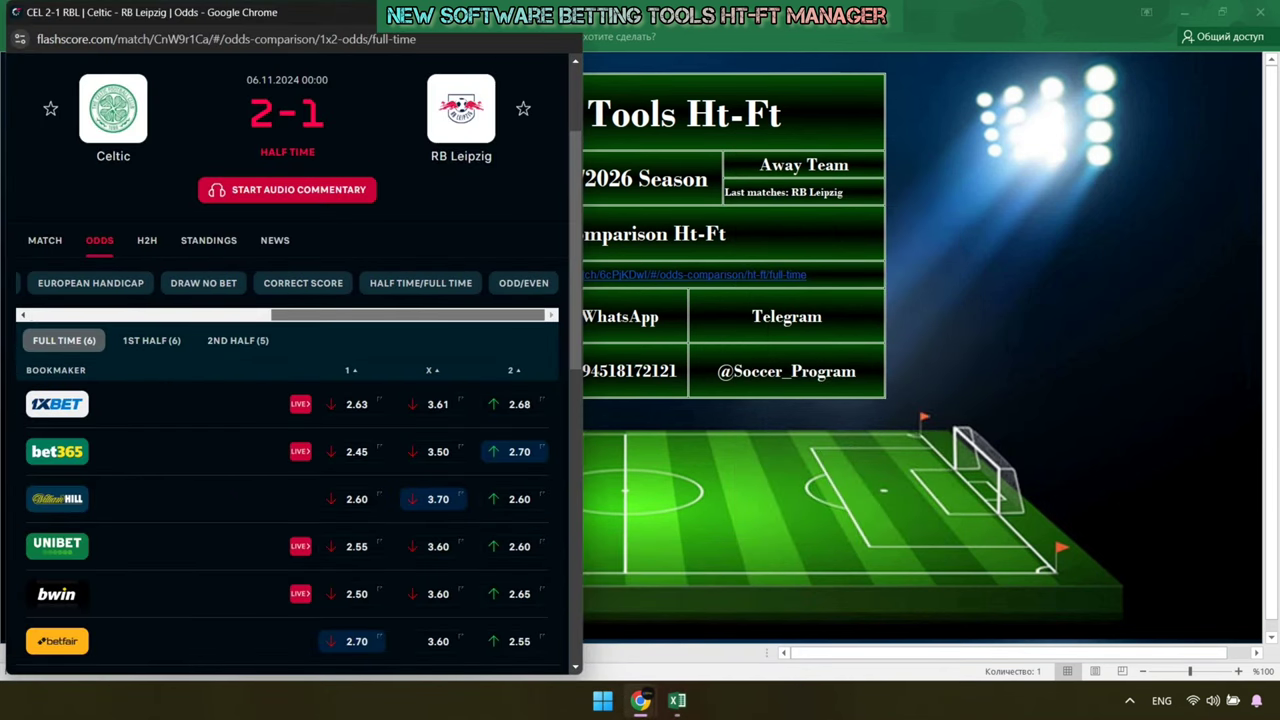
click(420, 283)
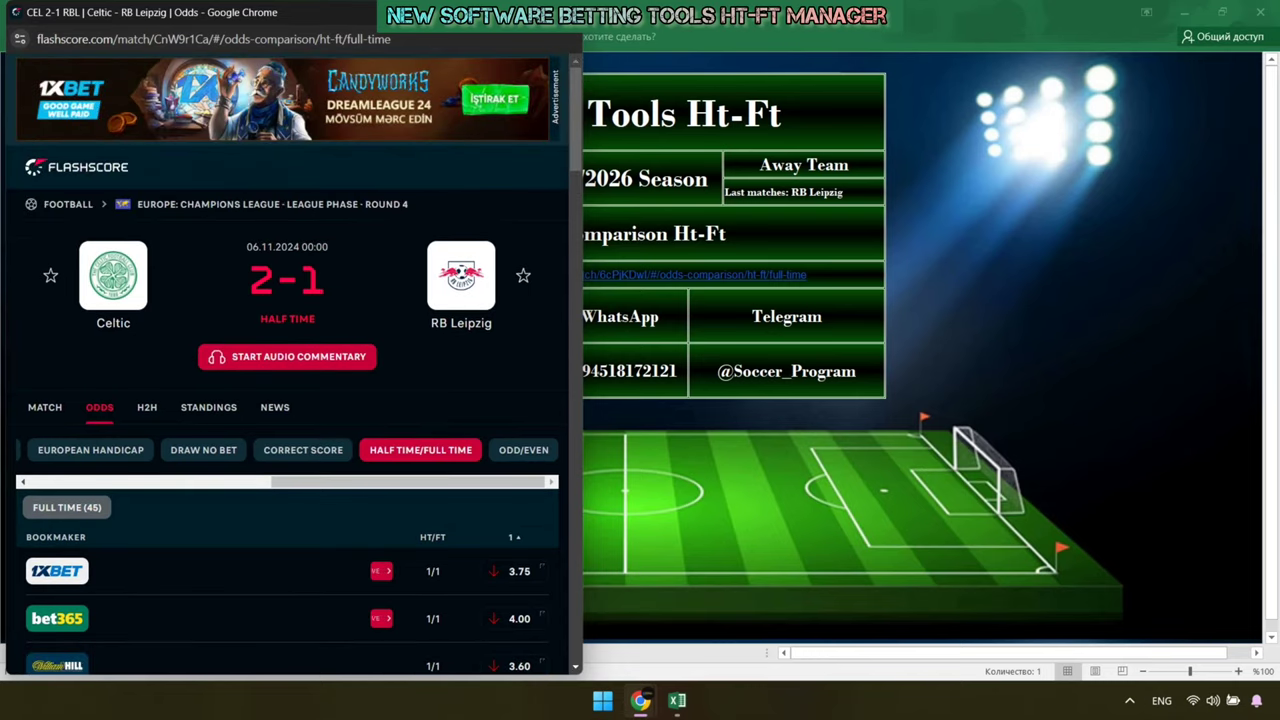
right_click(370, 39)
click(410, 162)
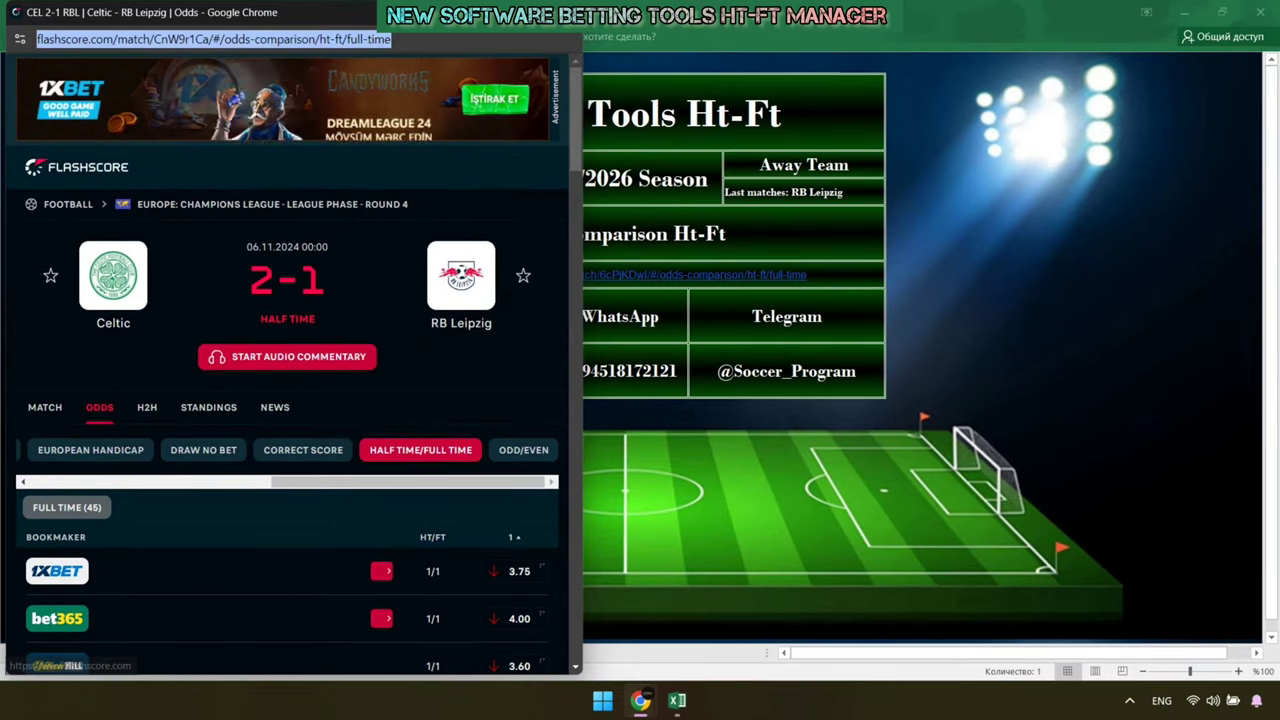
Clear the workbook's old odds link and paste in the HT/FT odds URL
click(777, 195)
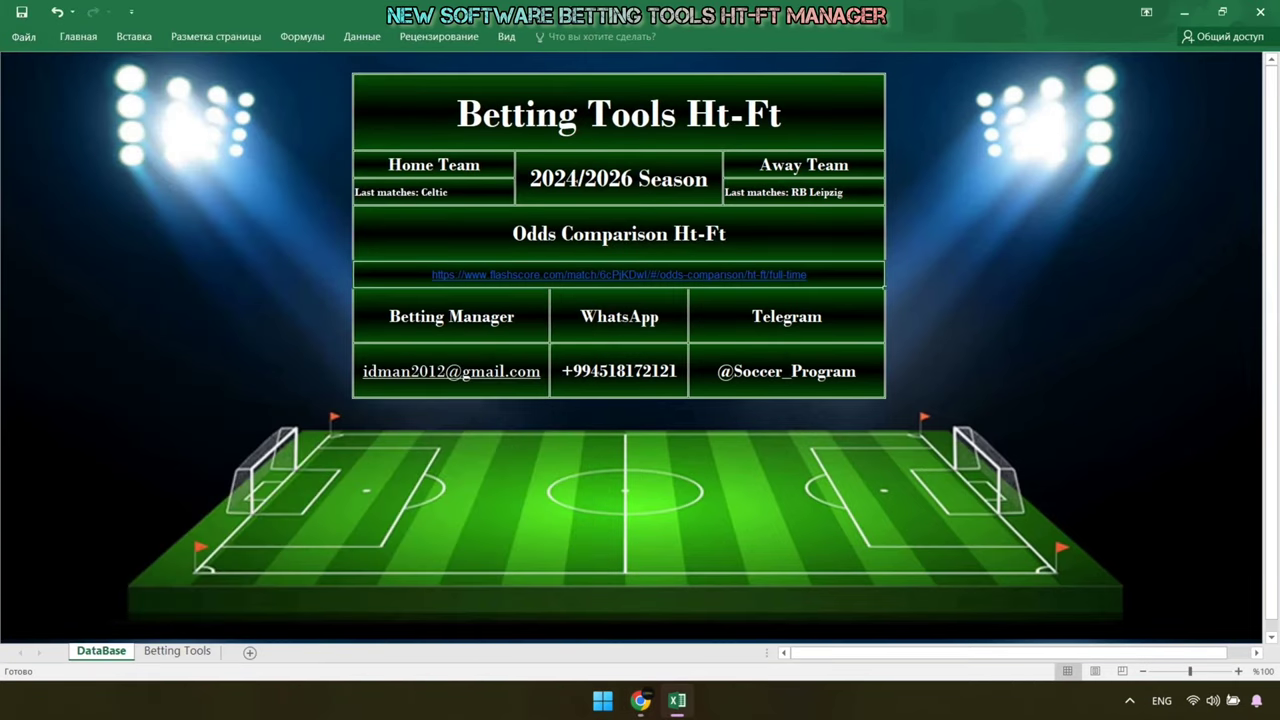
right_click(840, 275)
click(916, 452)
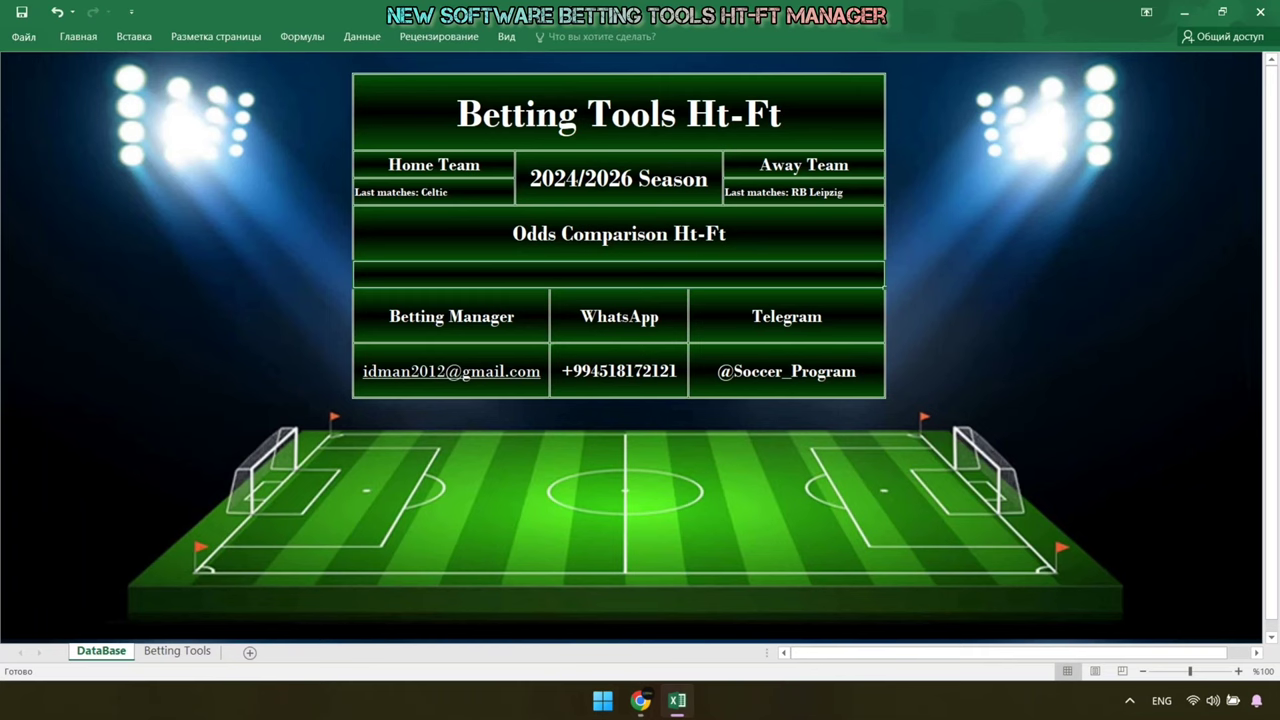
double_click(589, 273)
right_click(589, 273)
click(622, 344)
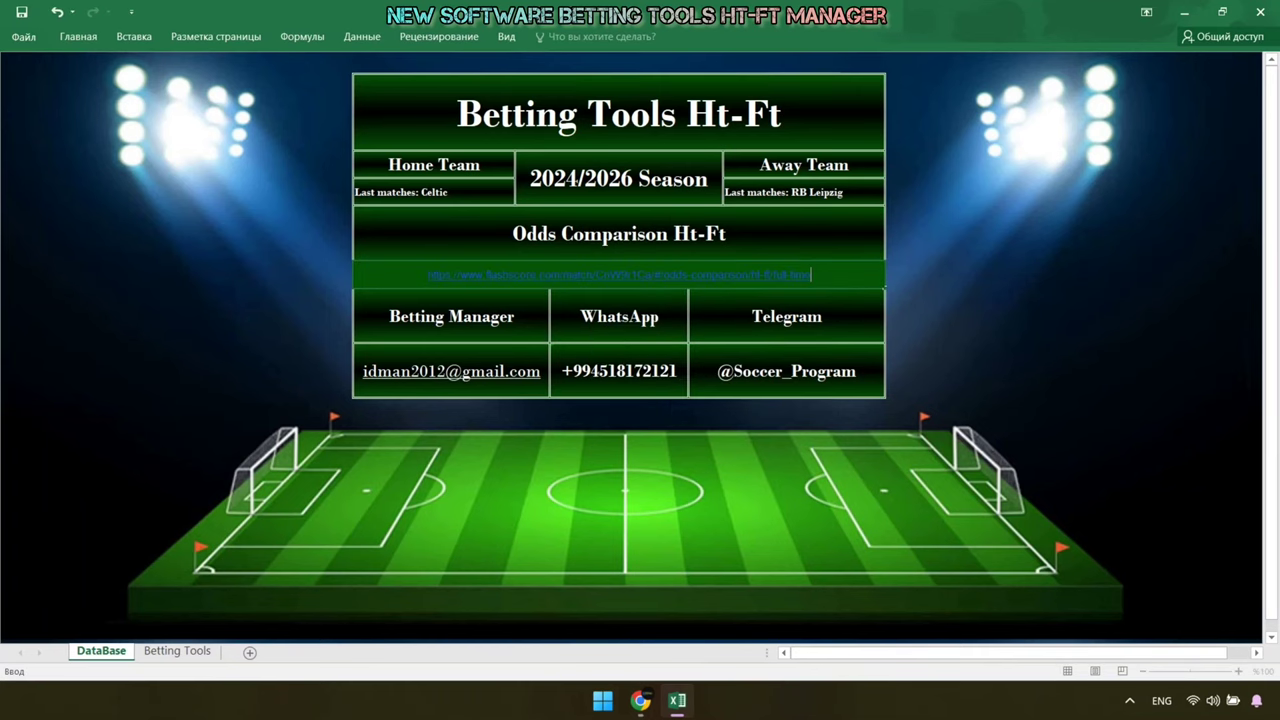
key(Return)
Check the 1/1 prediction, then review Flashscore's 1/1 odds of 3.60–4.33
key(ctrl+Page_Down)
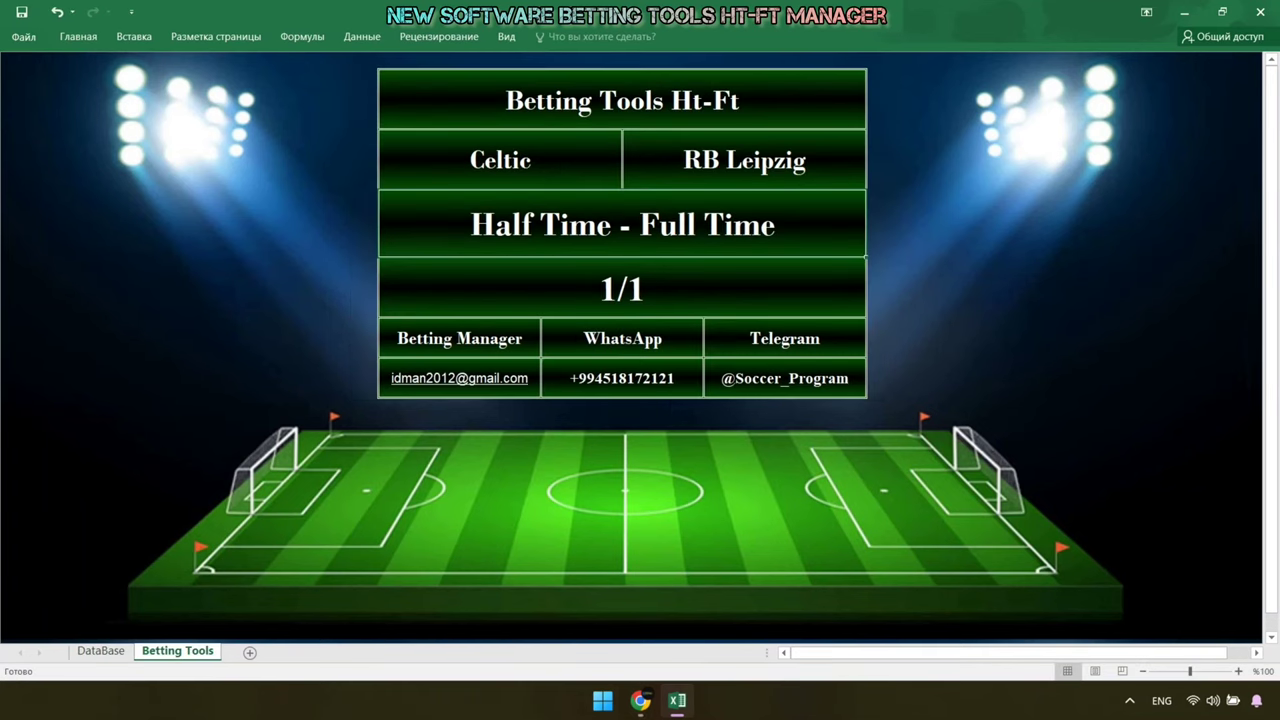
click(735, 615)
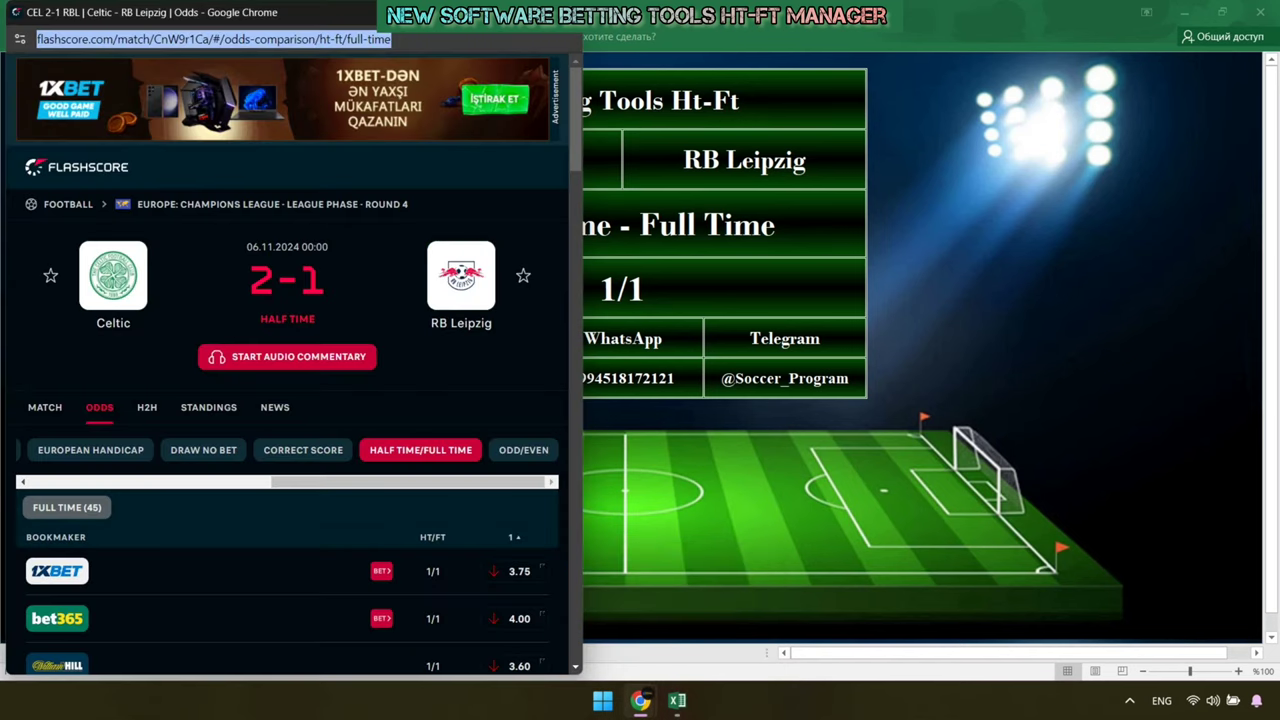
mouse_move(73, 14)
mouse_down()
mouse_move(283, 372)
mouse_move(419, 339)
mouse_up()
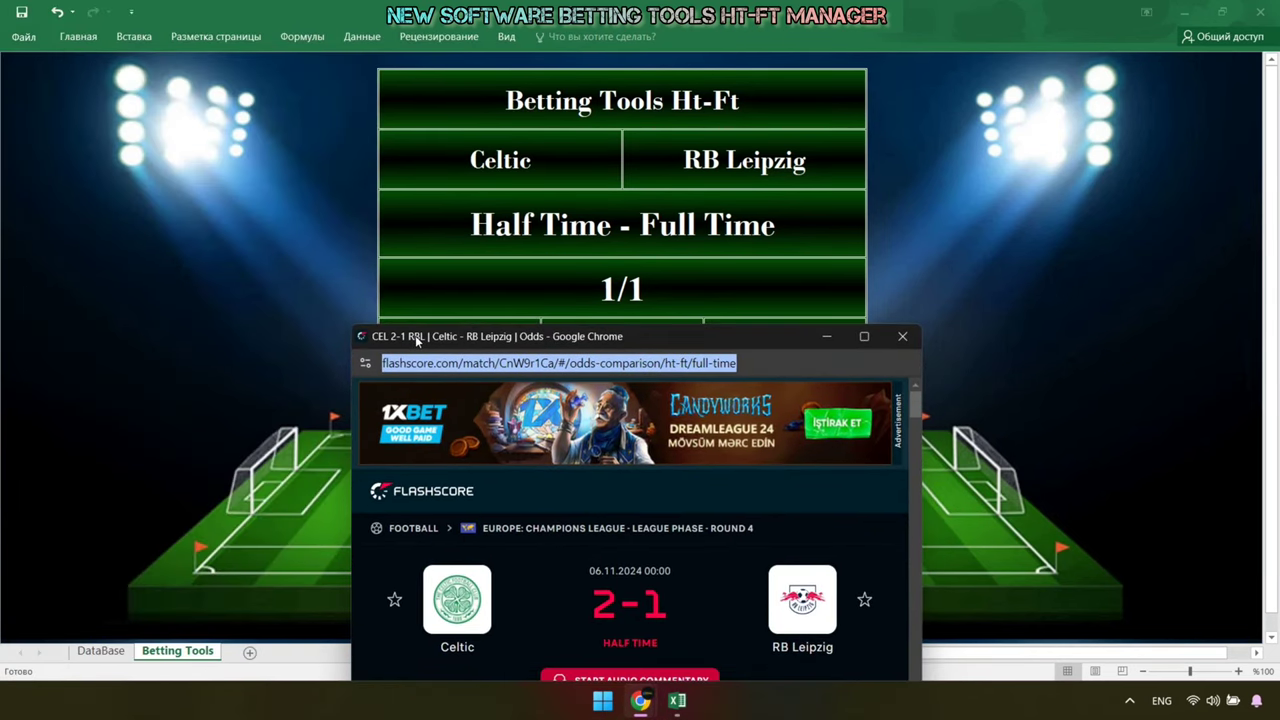
scroll(636, 530, down, 5)
scroll(636, 530, down, 3)
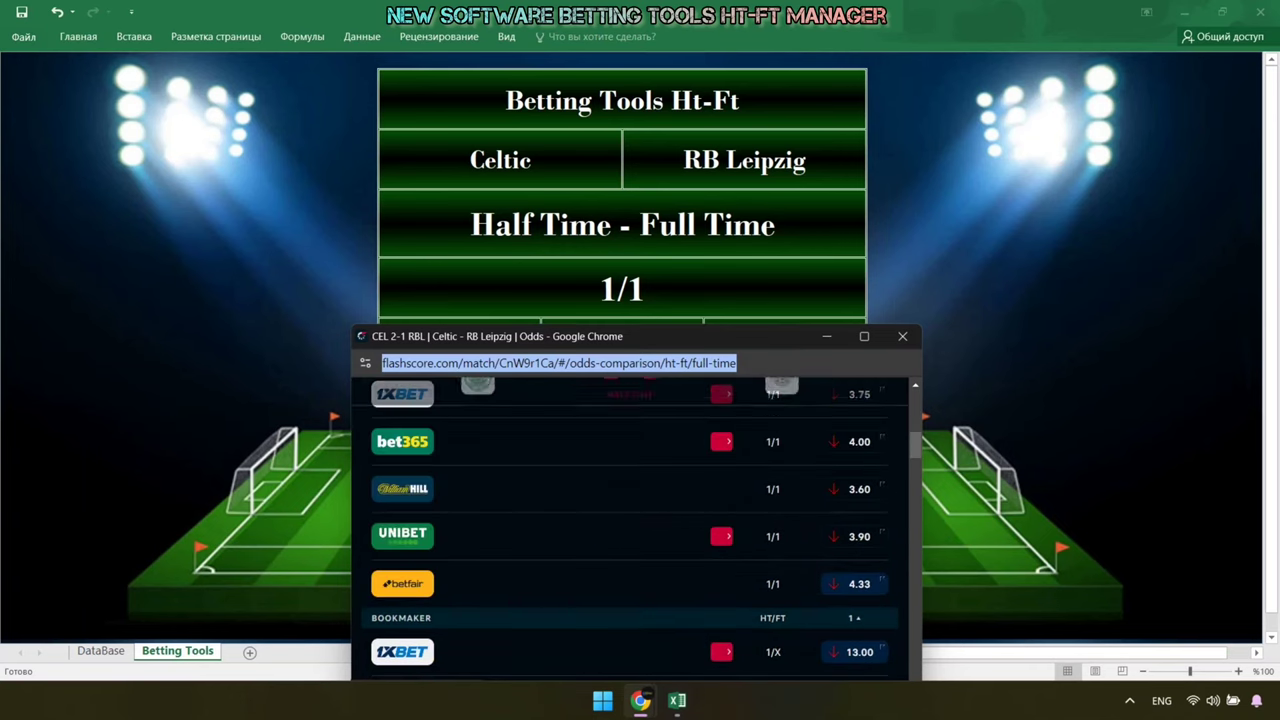
scroll(636, 530, down, 2)
scroll(636, 530, up, 2)
scroll(636, 530, up, 2)
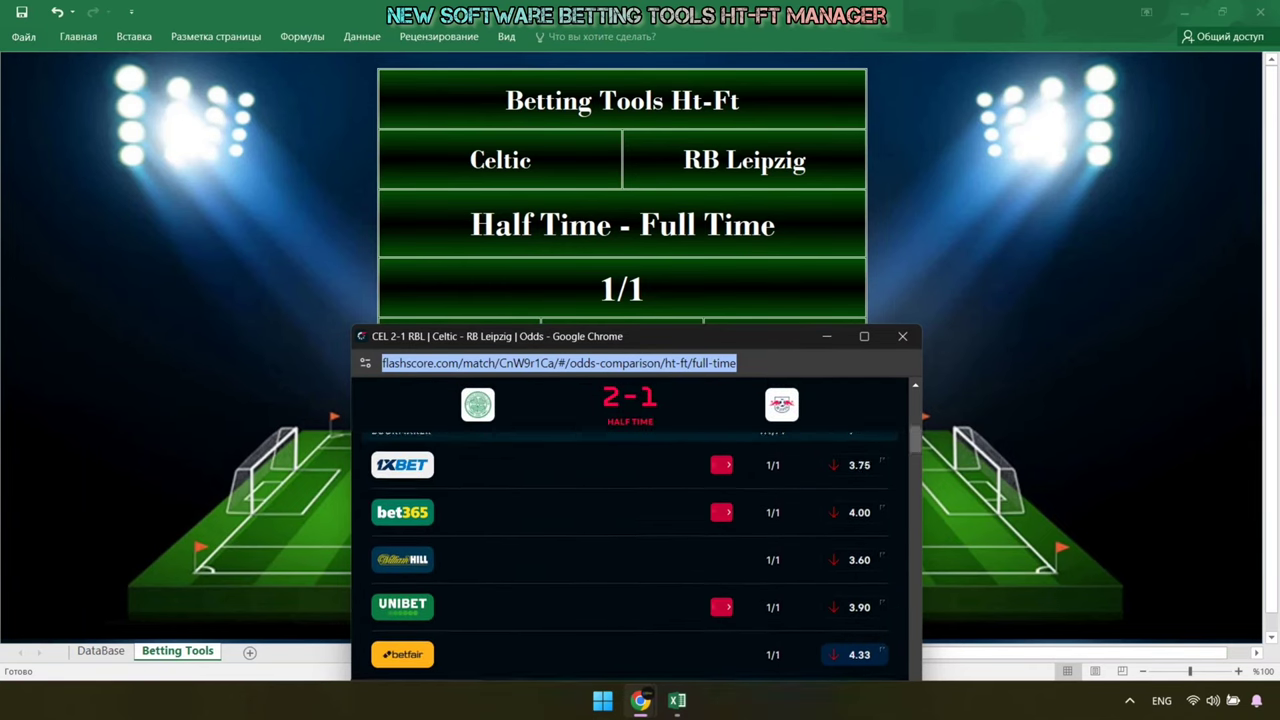
scroll(636, 530, up, 2)
scroll(636, 530, up, 3)
Review the match summary, close the Celtic vs RB Leipzig window, and start a new browser window
click(390, 564)
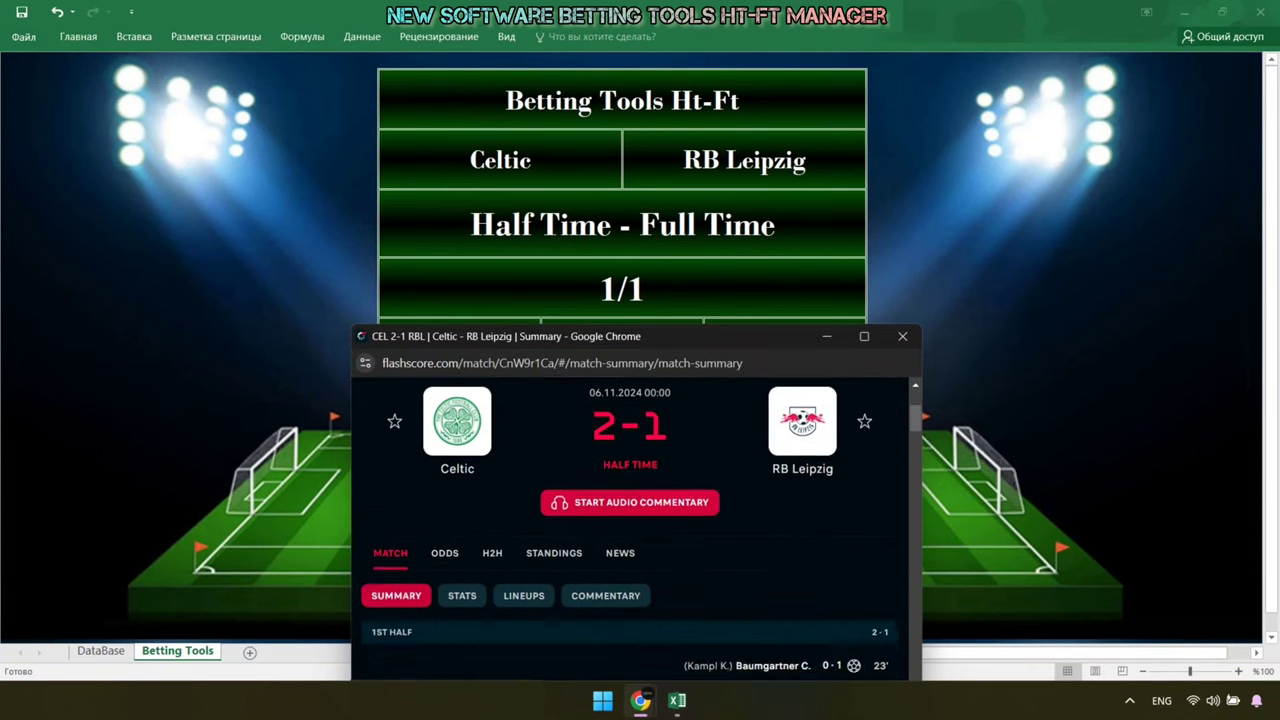
scroll(630, 520, down, 2)
scroll(630, 520, down, 2)
scroll(630, 520, down, 2)
scroll(630, 520, down, 2)
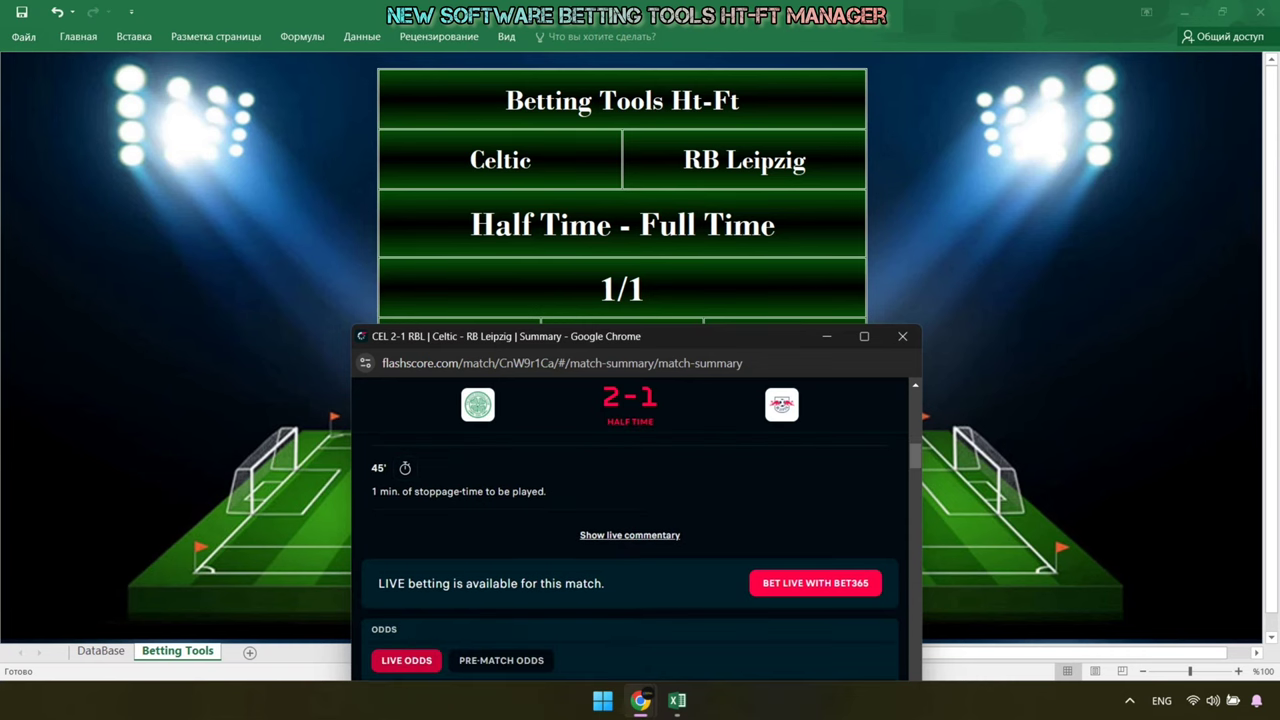
scroll(630, 520, up, 4)
scroll(630, 520, up, 2)
scroll(630, 520, up, 2)
scroll(630, 520, up, 2)
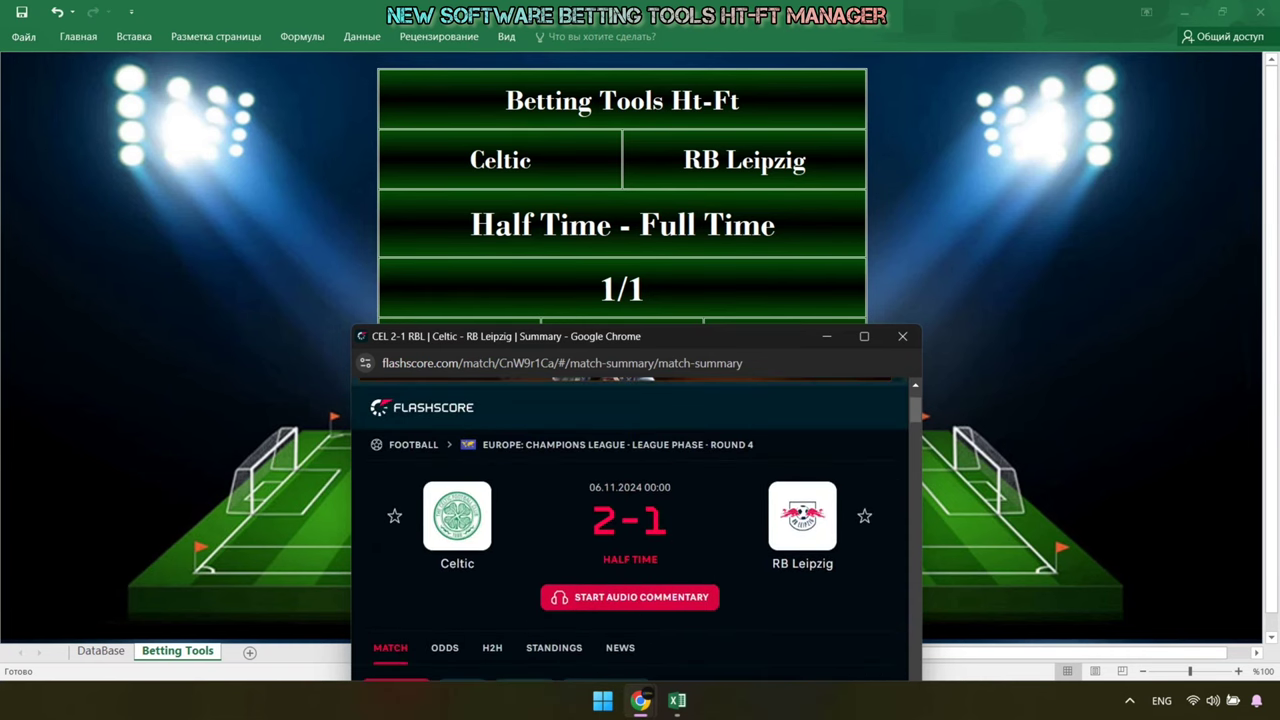
click(902, 336)
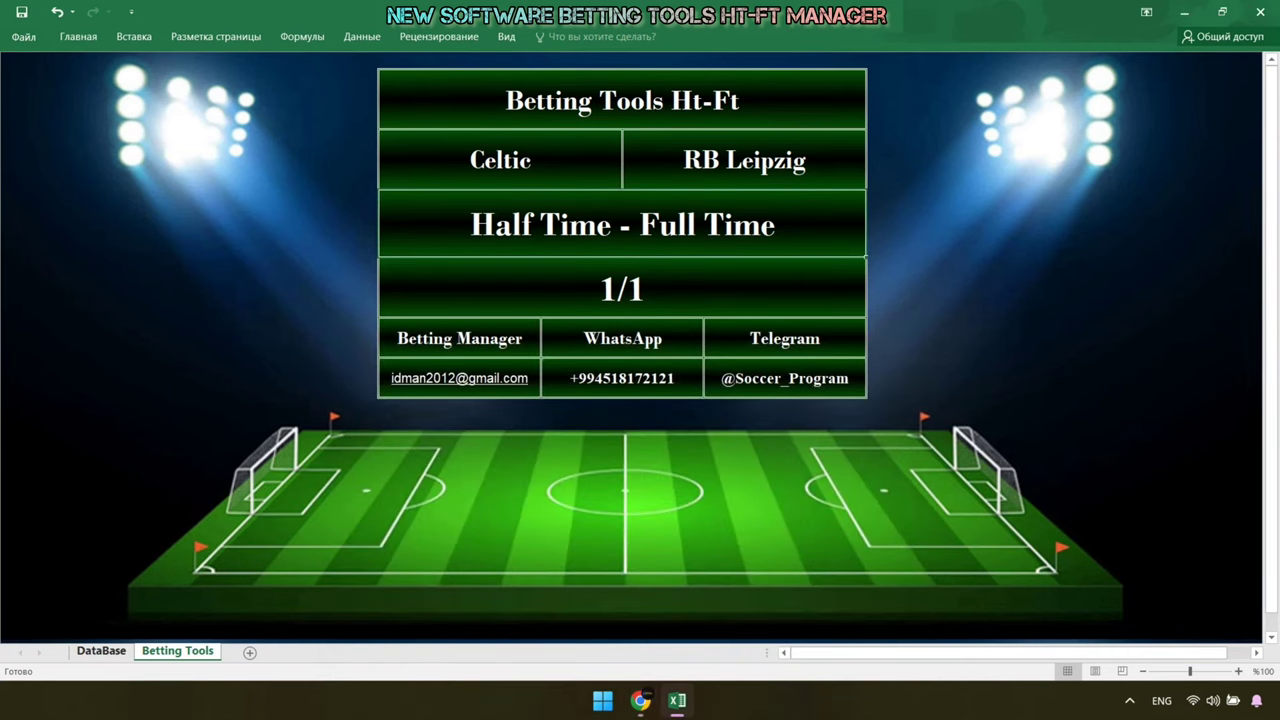
click(640, 700)
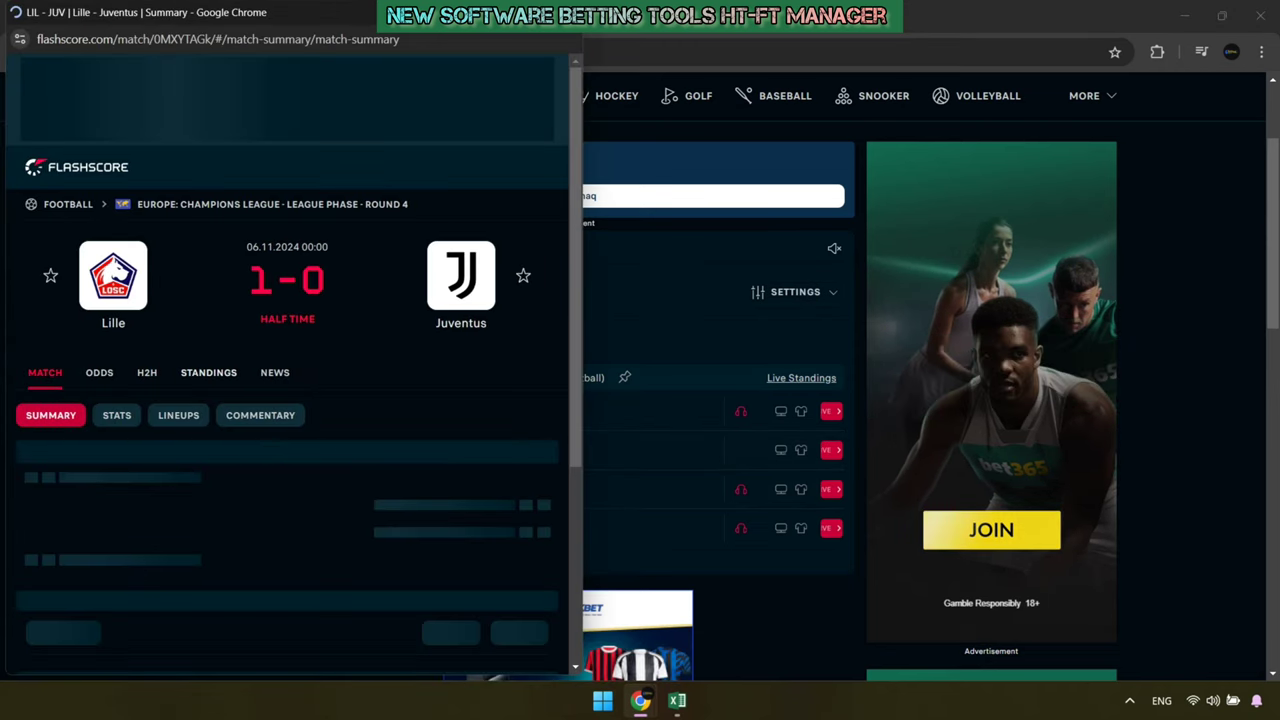
Copy Lille's recent home matches into the workbook's home team cell
click(147, 372)
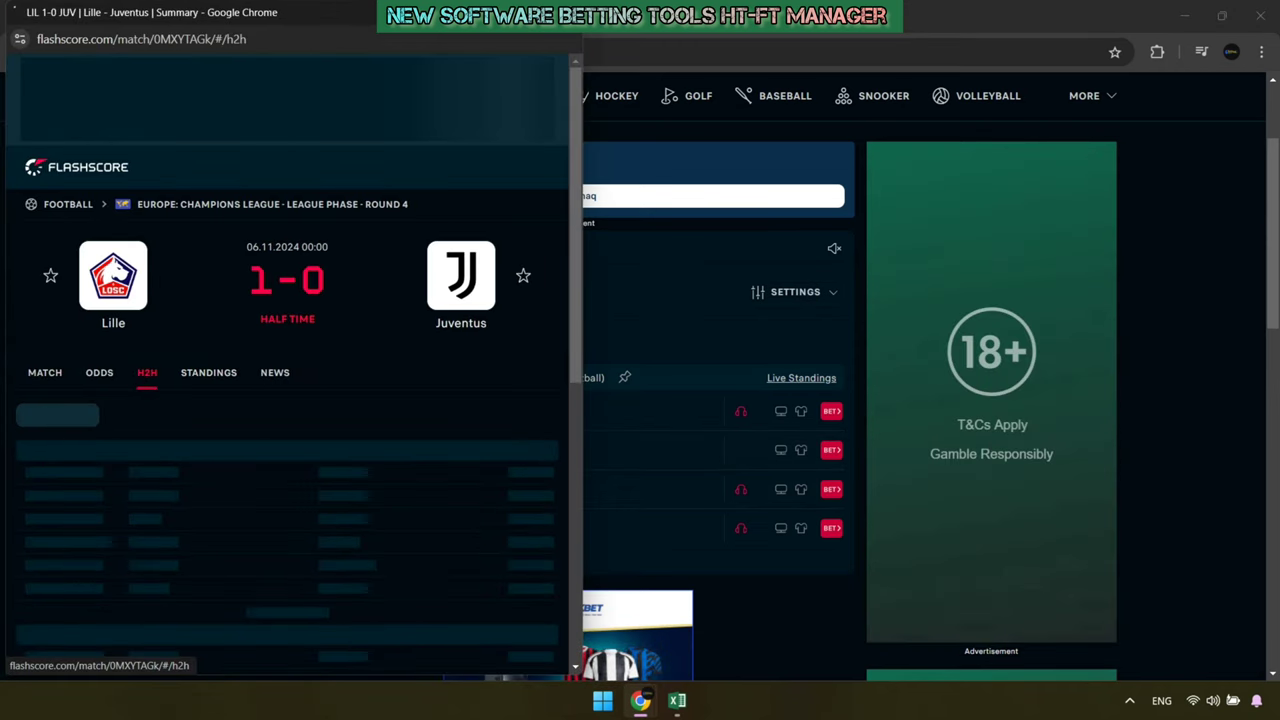
click(126, 331)
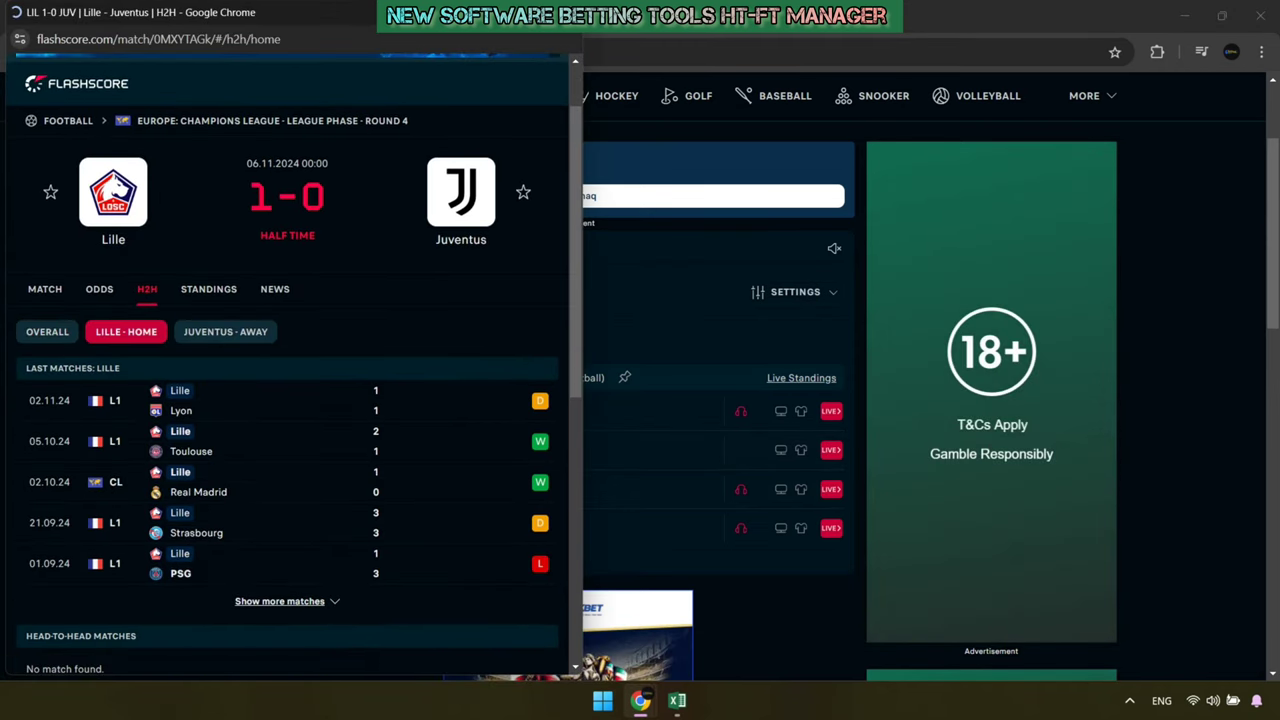
drag(22, 368, 545, 575)
right_click(541, 392)
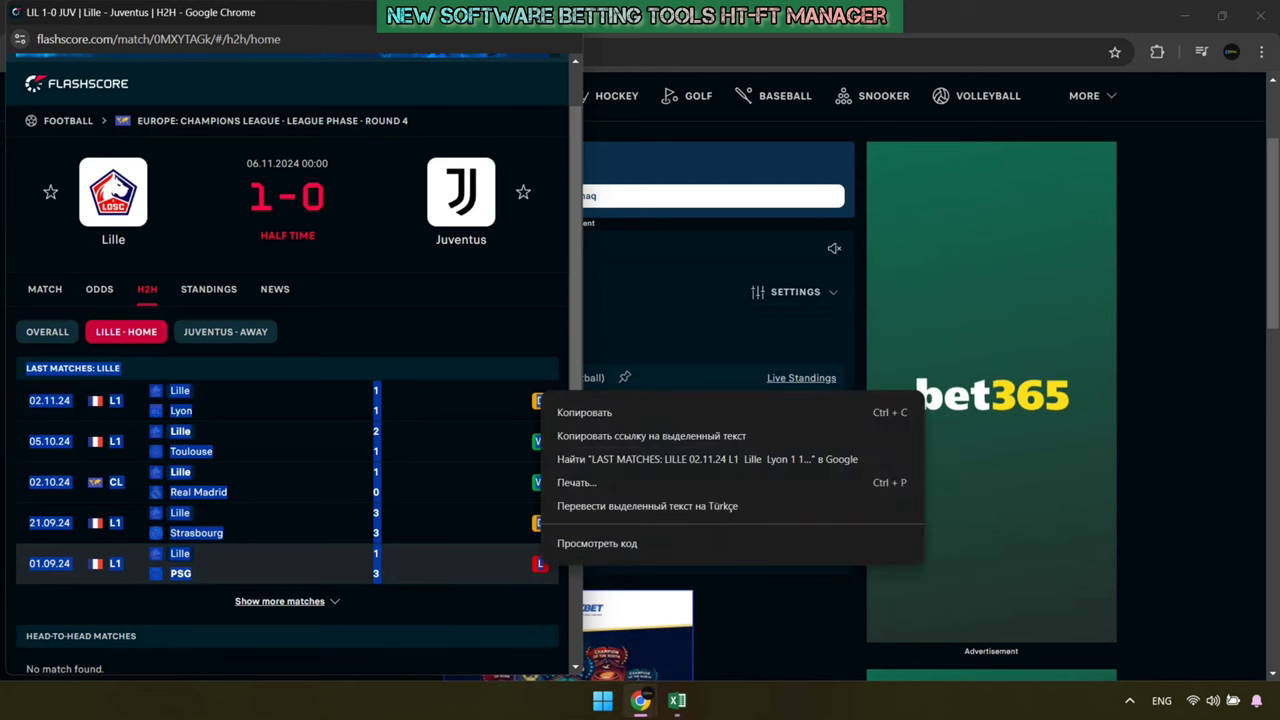
click(584, 412)
key(alt+Tab)
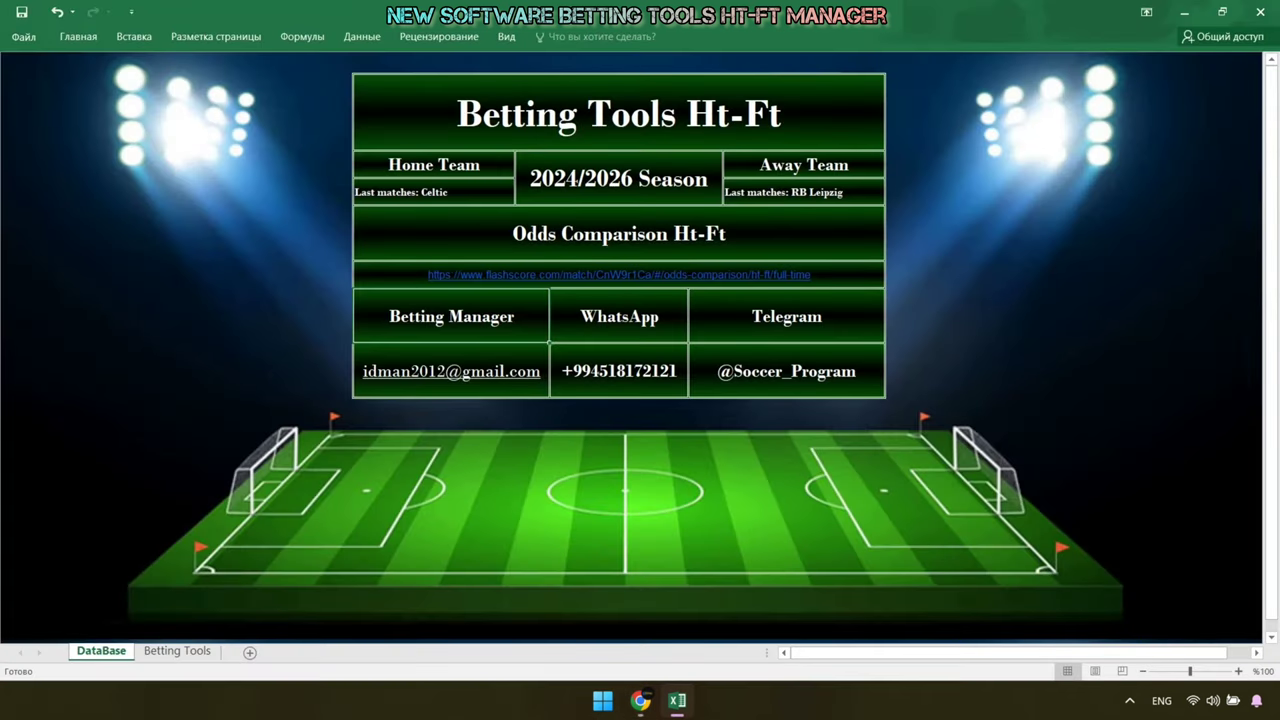
right_click(406, 198)
click(427, 263)
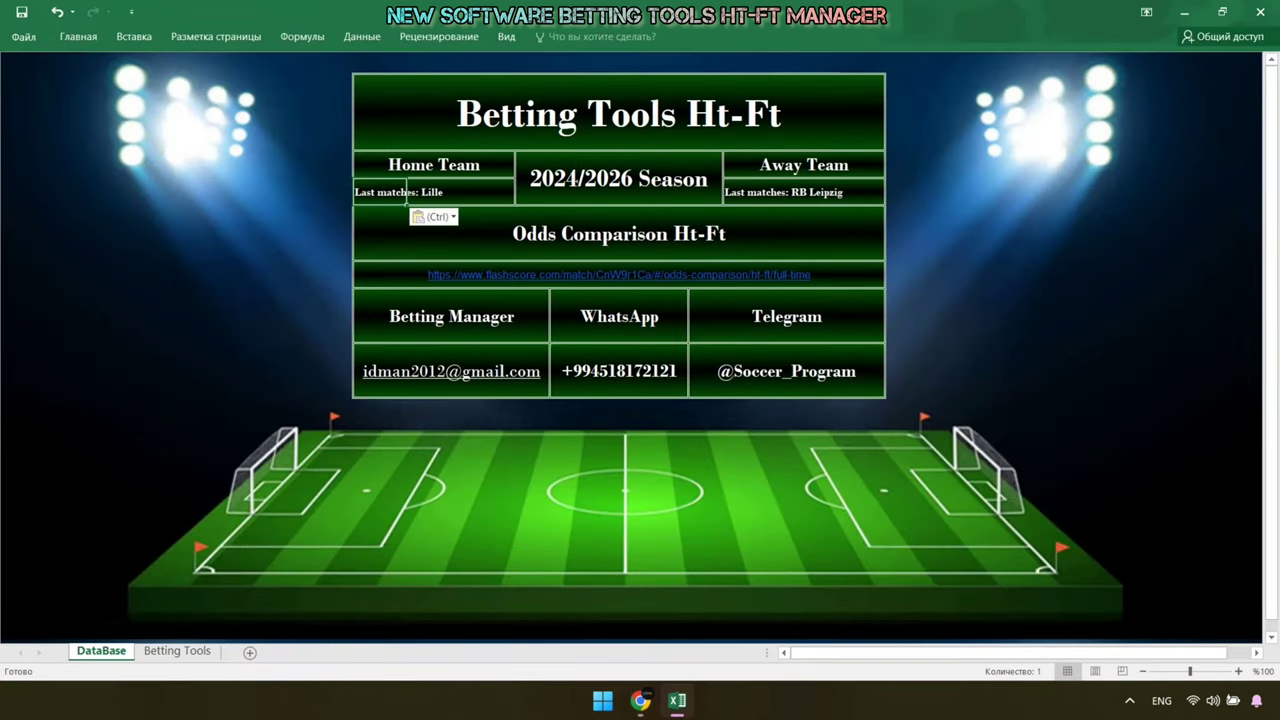
Copy Juventus' recent away matches into the away team cell, then open the match odds
click(640, 700)
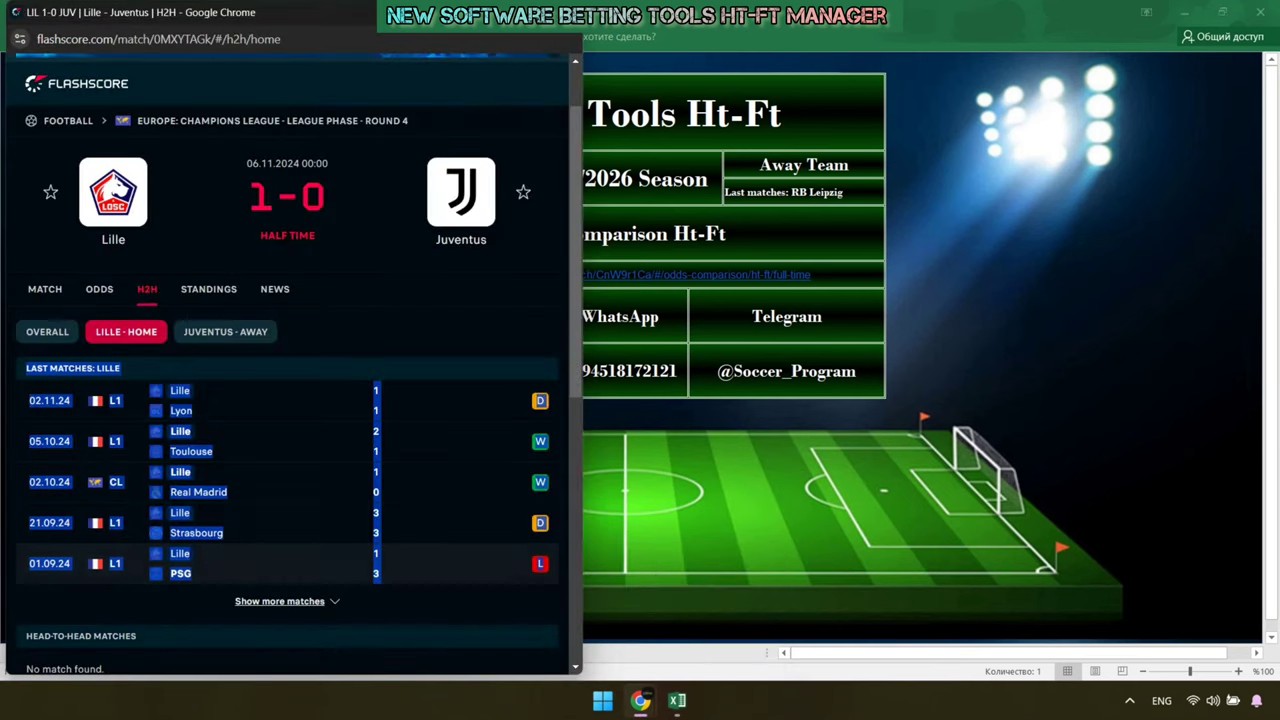
click(225, 331)
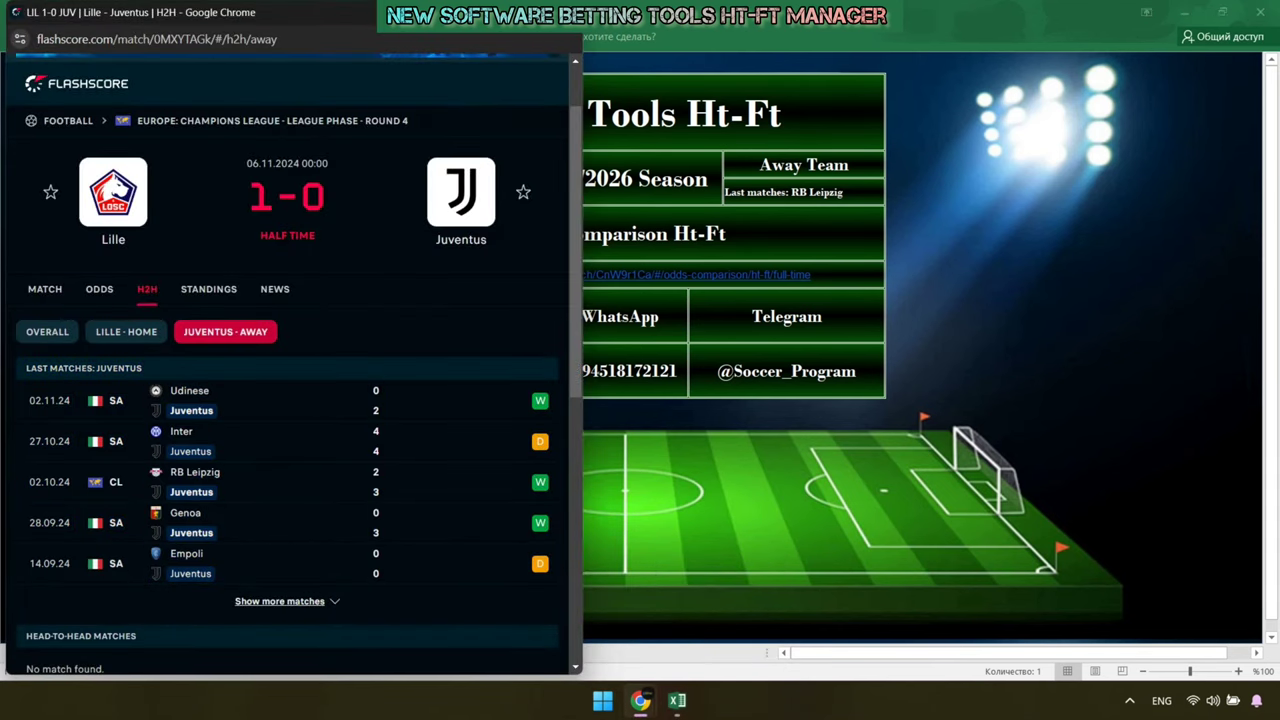
drag(48, 368, 60, 578)
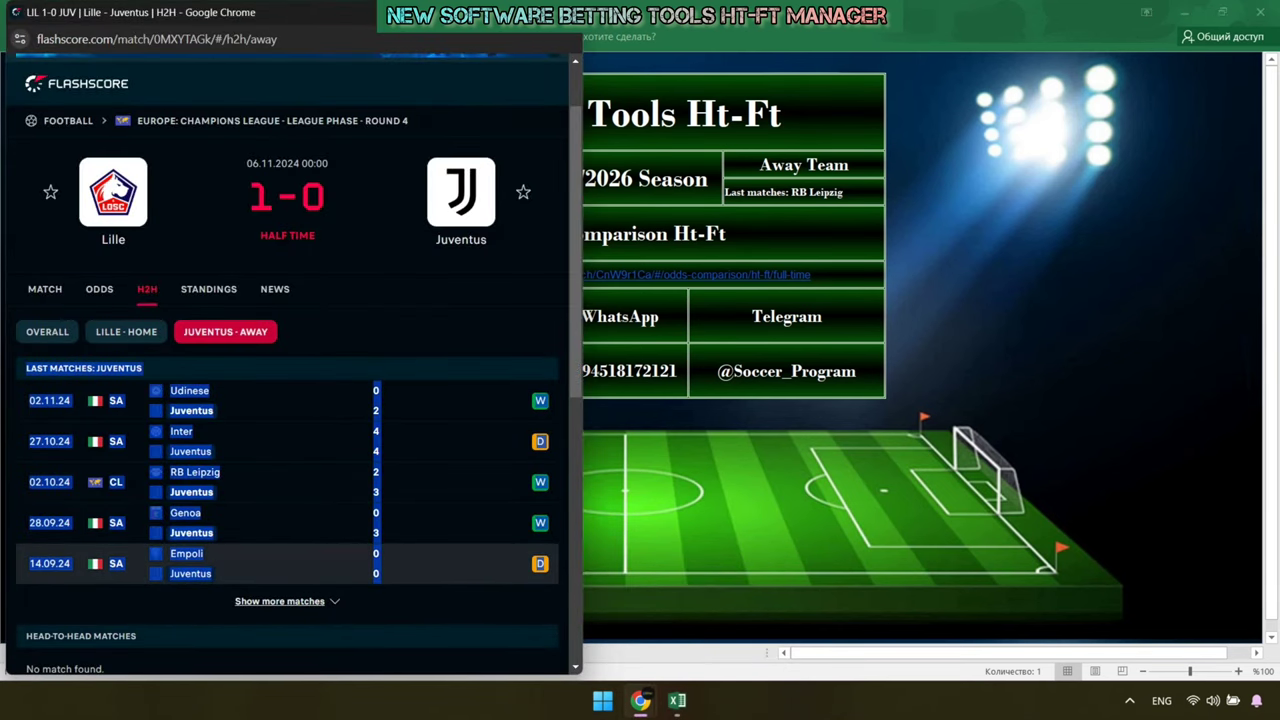
right_click(532, 382)
click(570, 404)
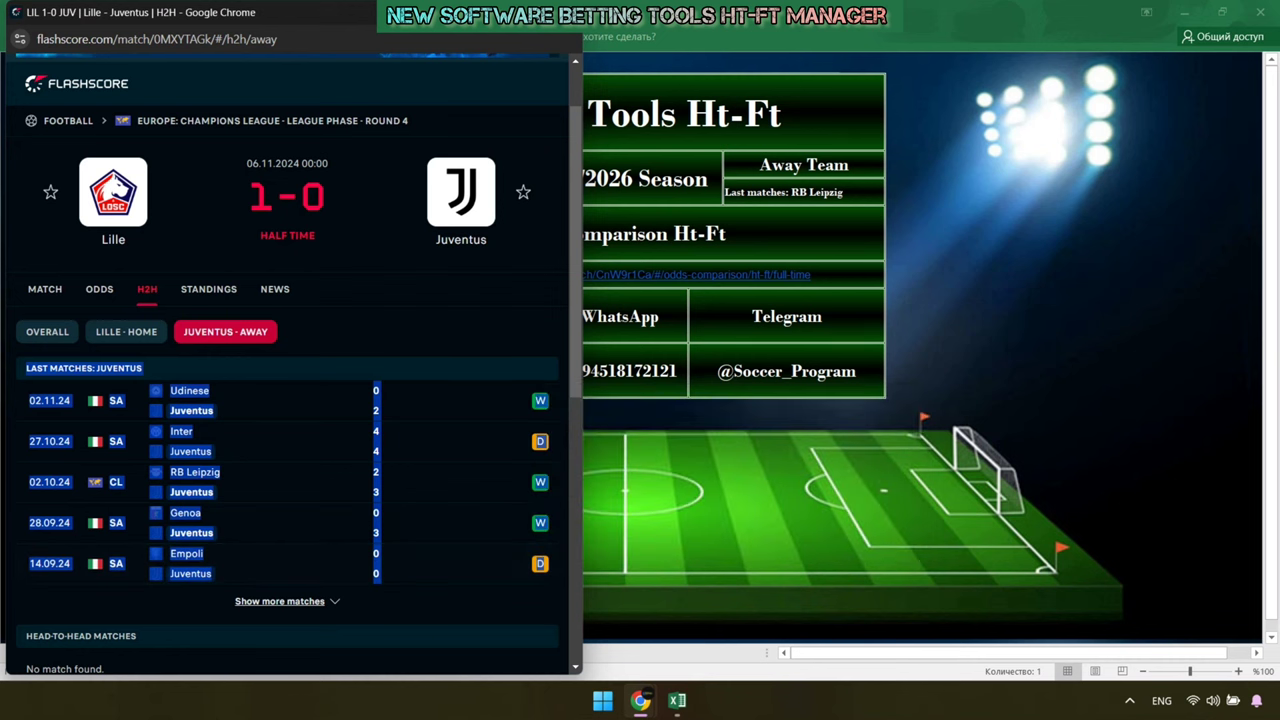
key(alt+Tab)
right_click(736, 189)
click(793, 259)
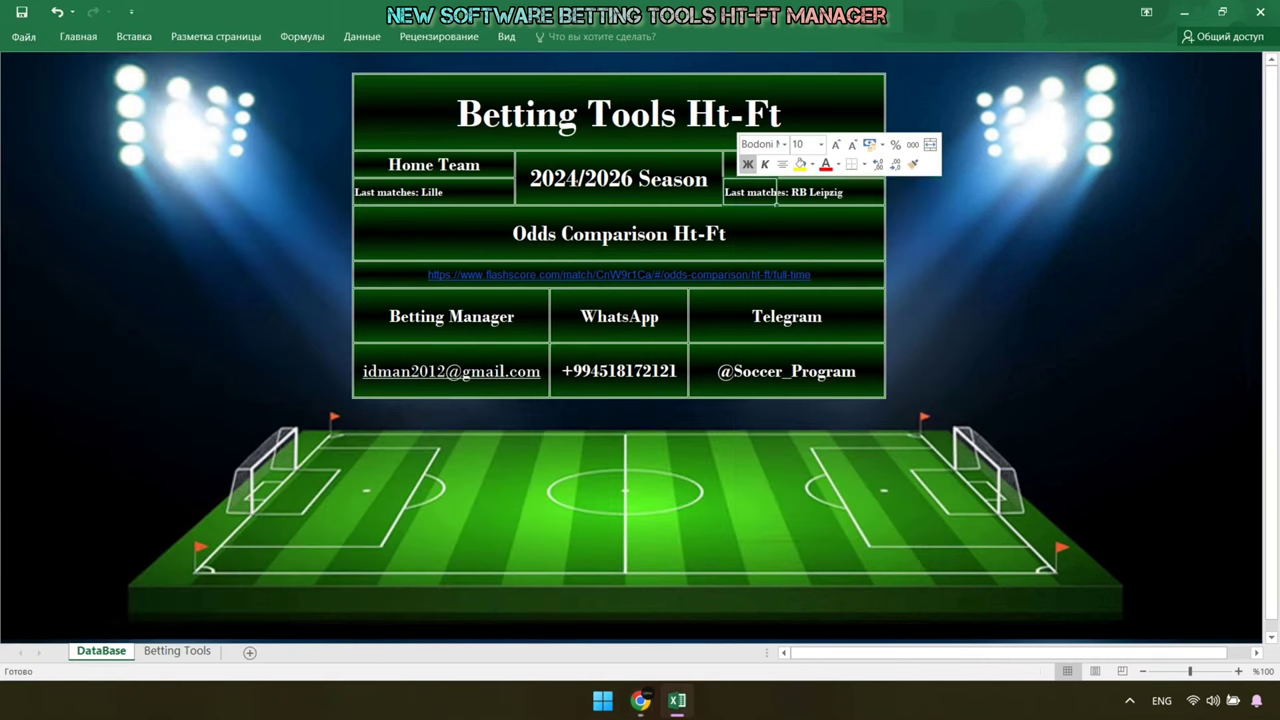
click(729, 612)
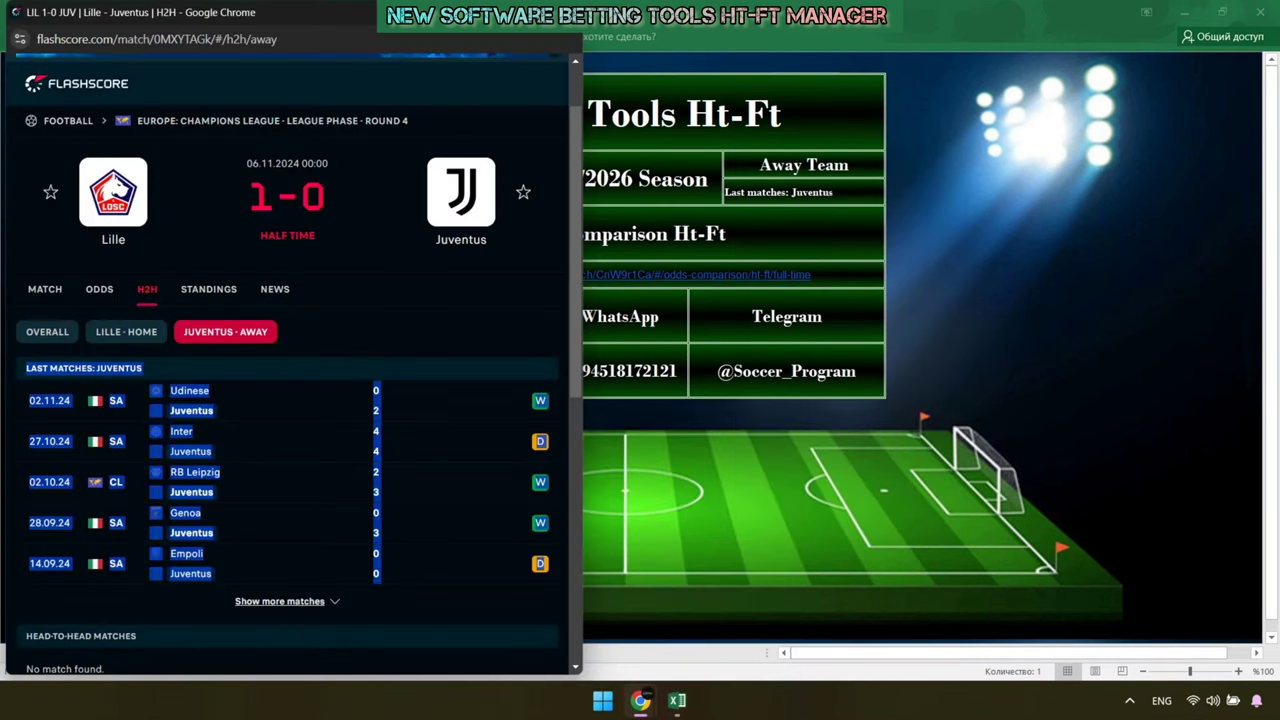
click(99, 289)
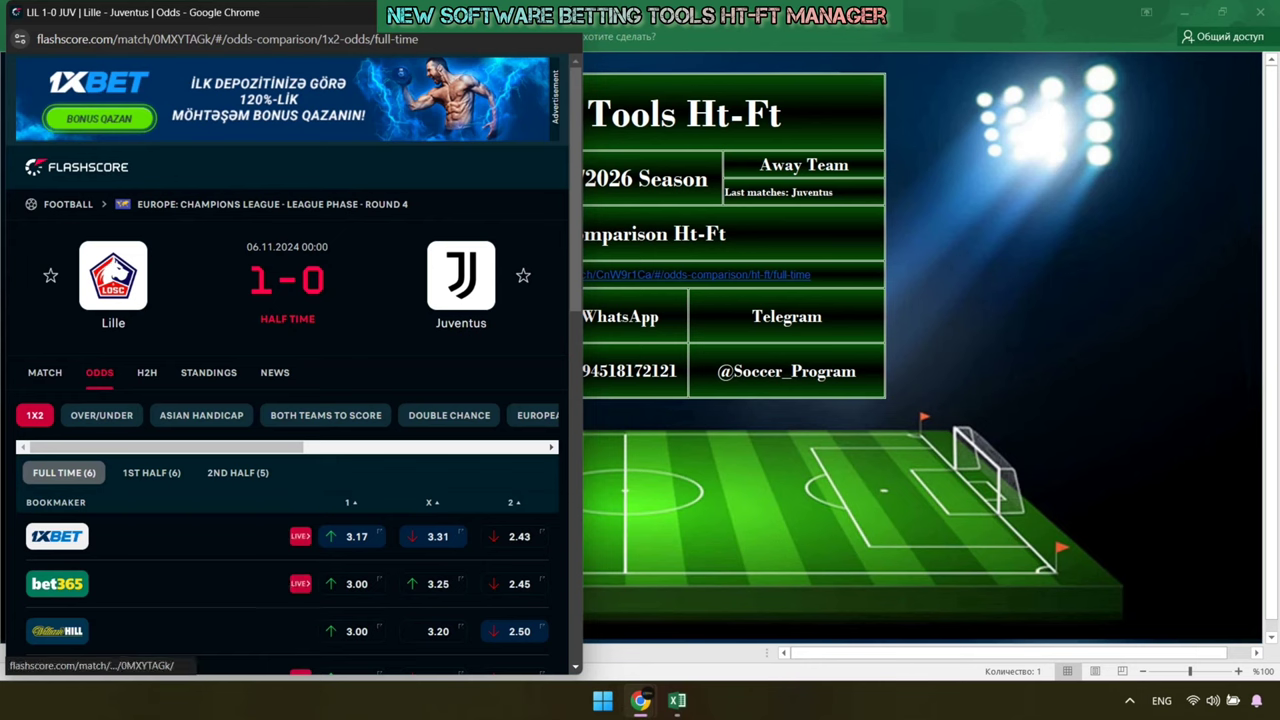
Copy the Lille vs Juventus half time/full time odds page address
scroll(466, 415, right, 5)
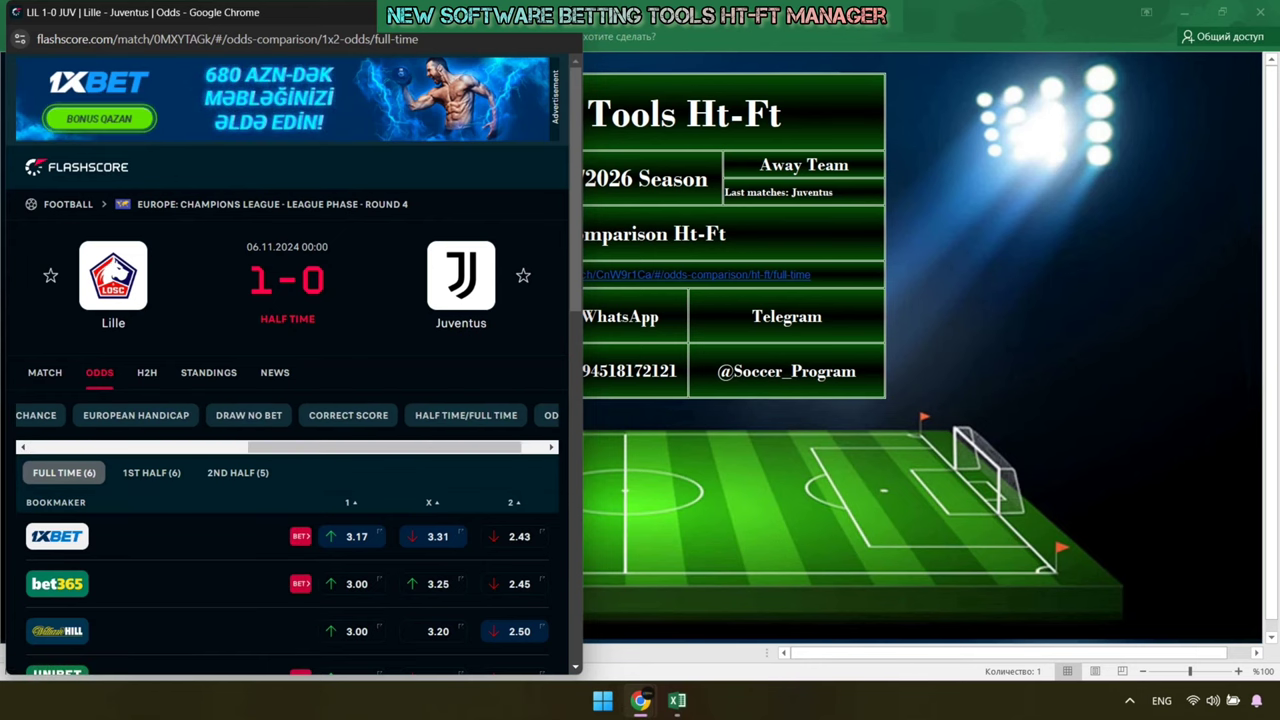
click(466, 415)
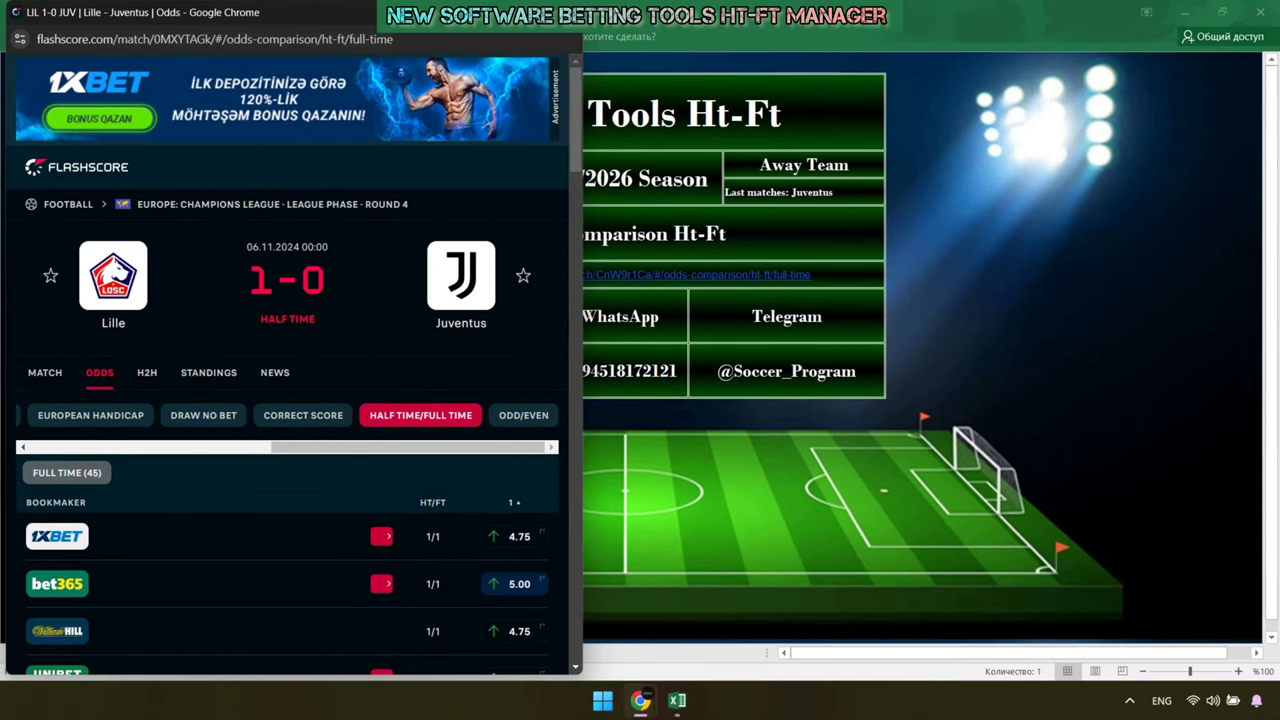
click(370, 39)
right_click(370, 39)
click(430, 160)
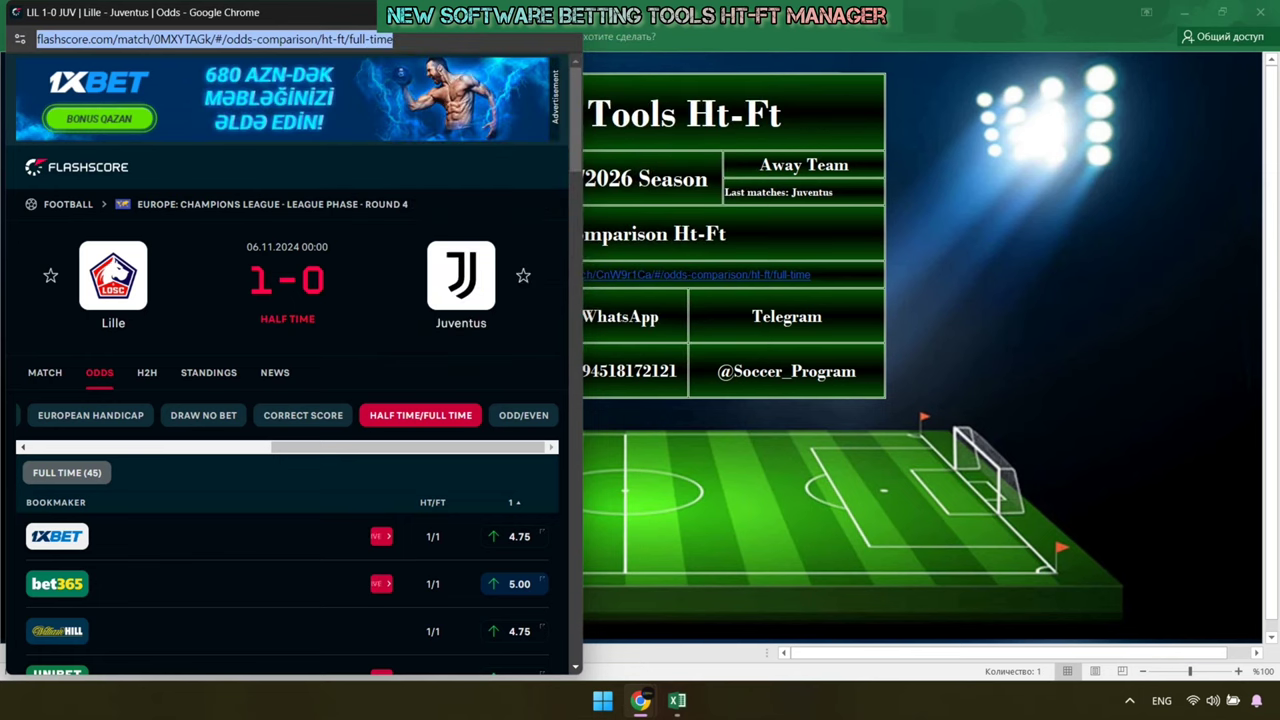
Replace the old odds link with the copied URL and view the 1/X prediction on Betting Tools
click(776, 197)
right_click(828, 272)
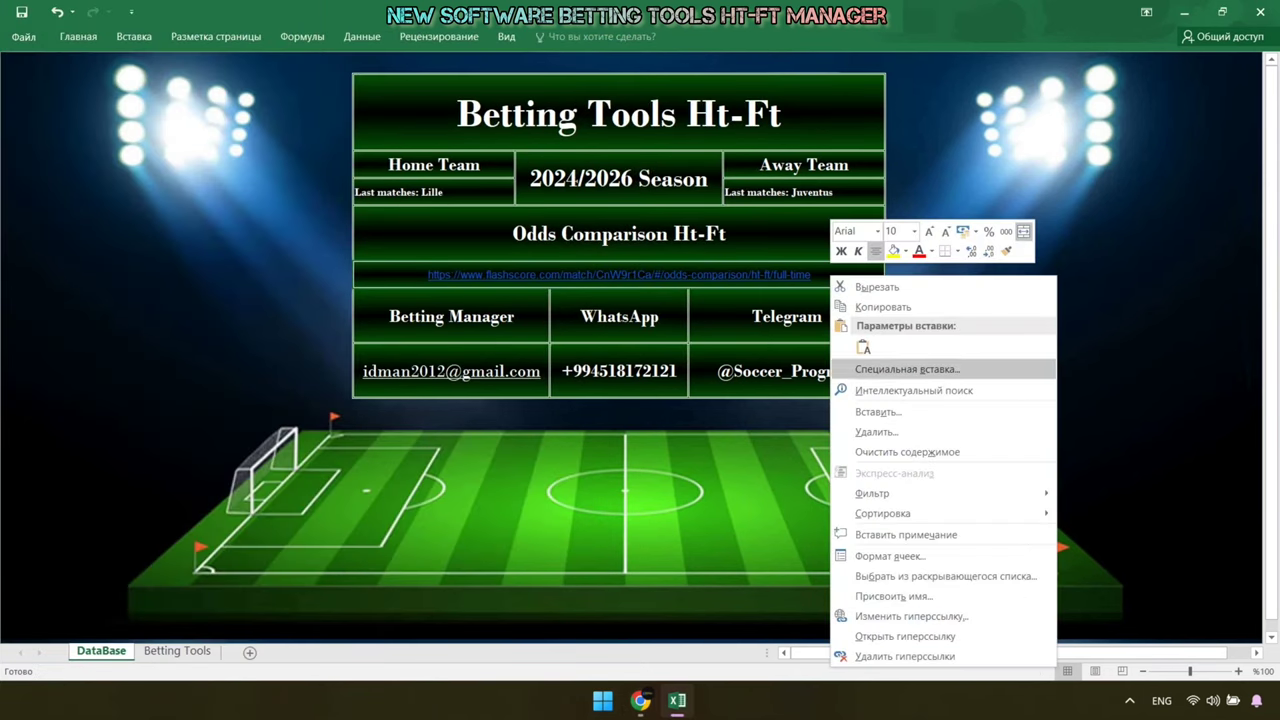
click(880, 451)
double_click(628, 272)
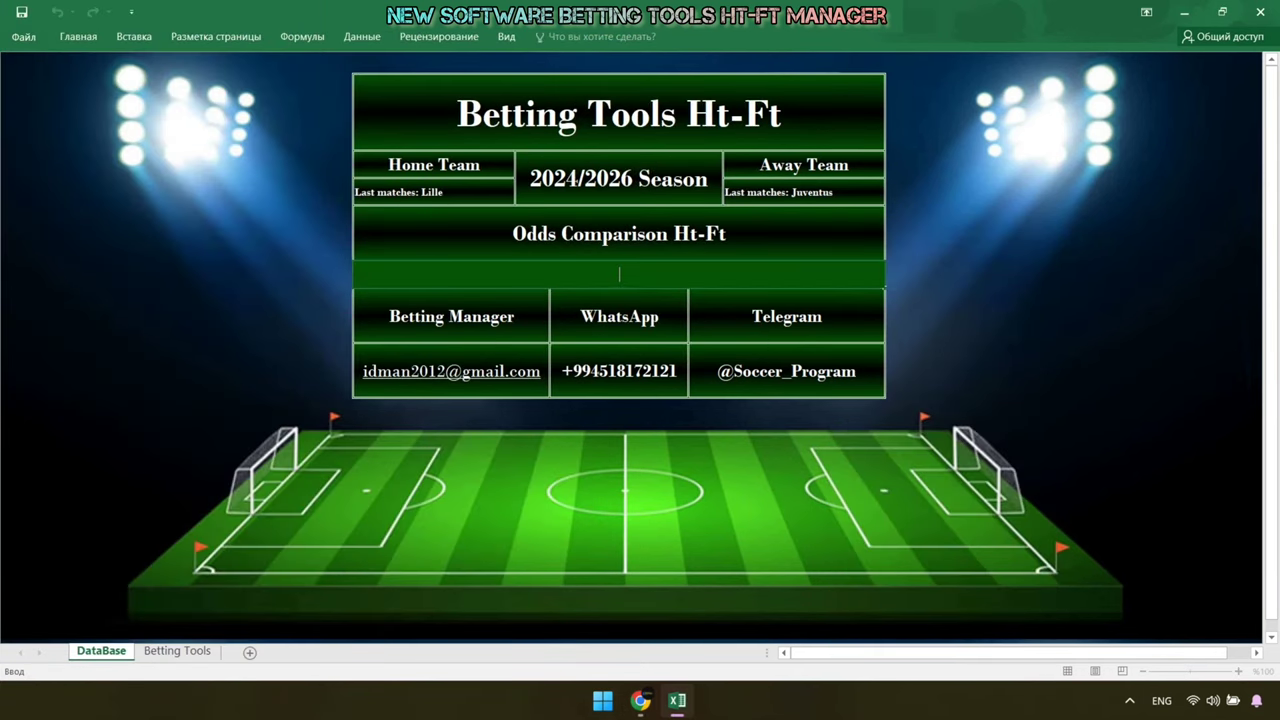
right_click(628, 272)
click(661, 349)
key(Return)
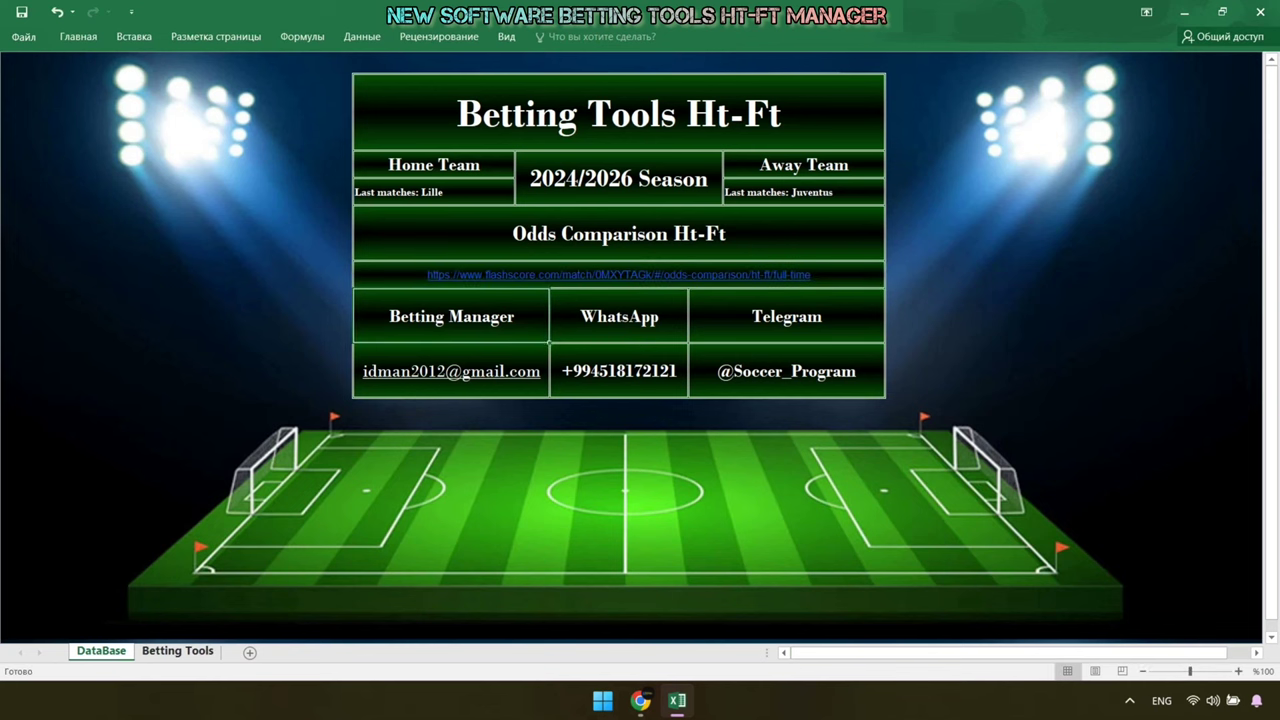
key(ctrl+Page_Down)
Bring the Lille–Juventus odds window over the sheet and review the 1/X odds of 13.00–15.00
click(640, 700)
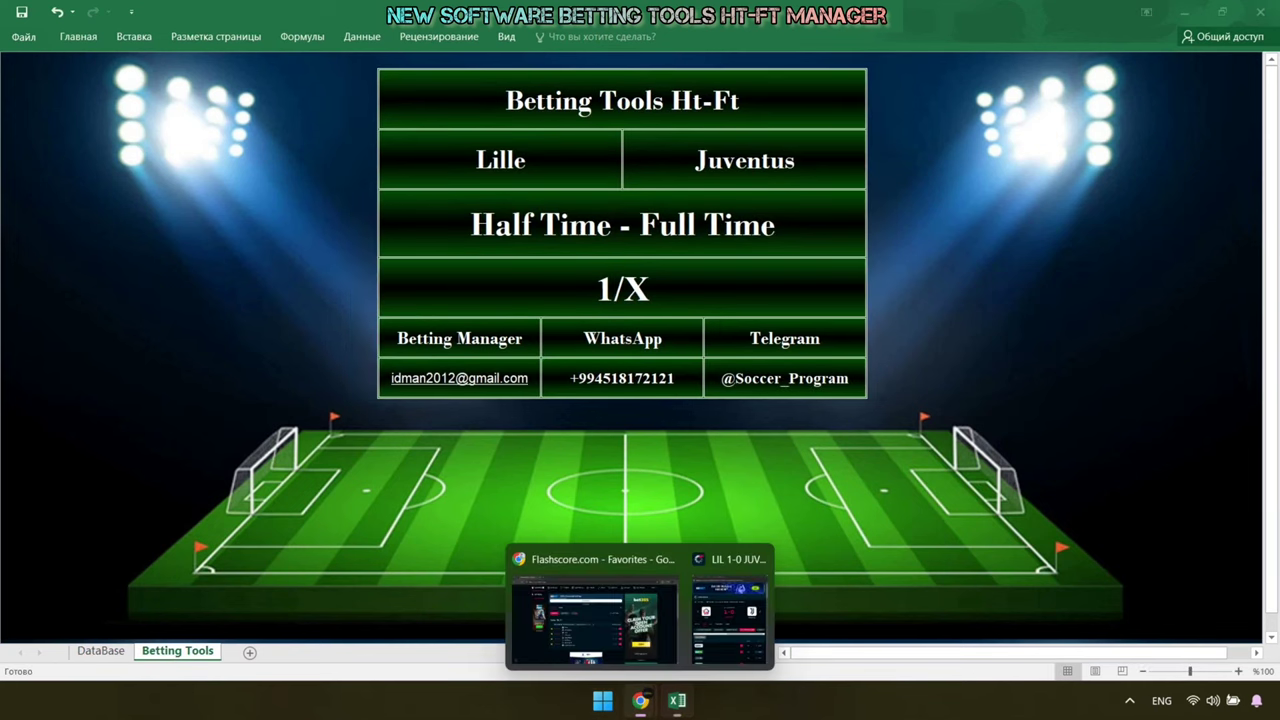
click(725, 610)
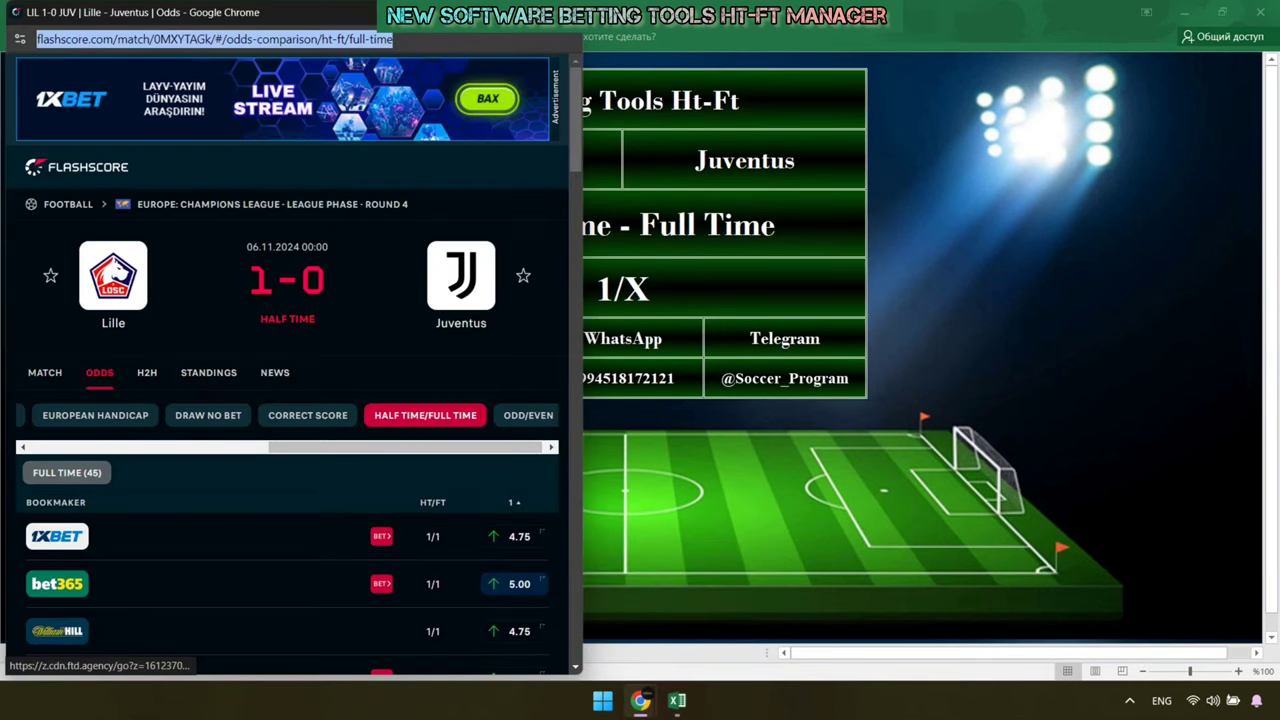
drag(65, 12, 441, 342)
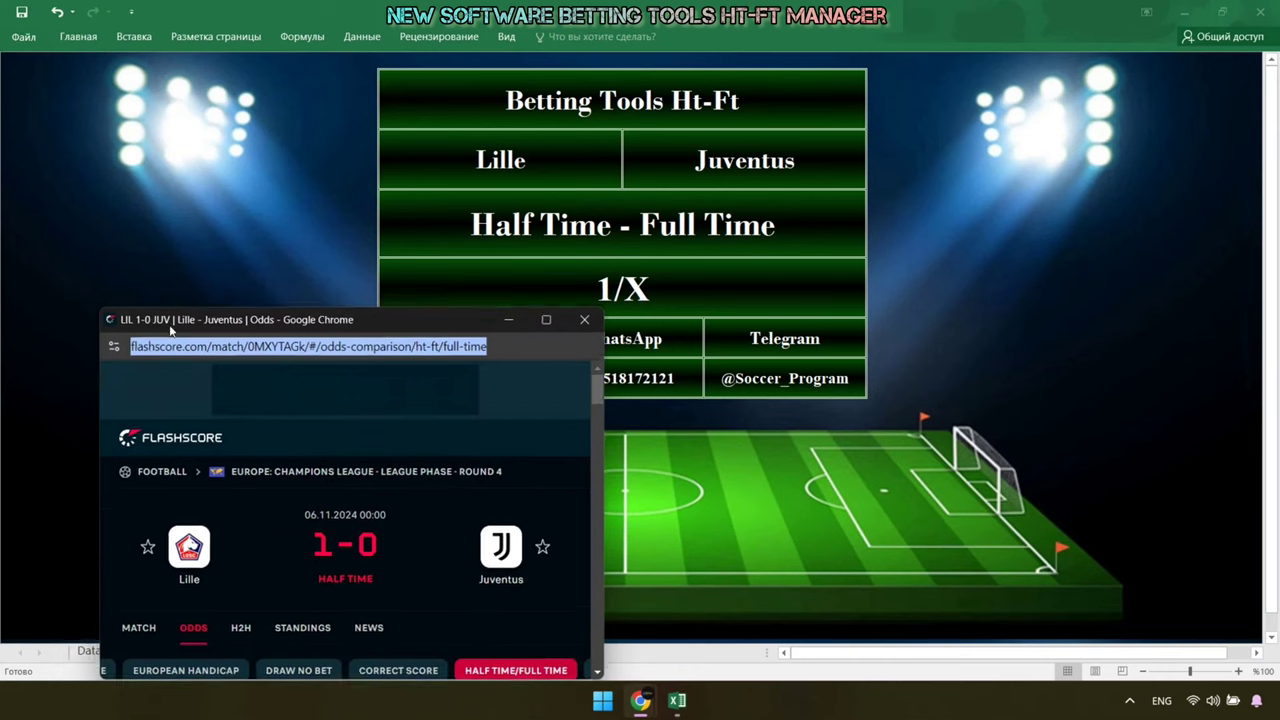
scroll(628, 530, down, 2)
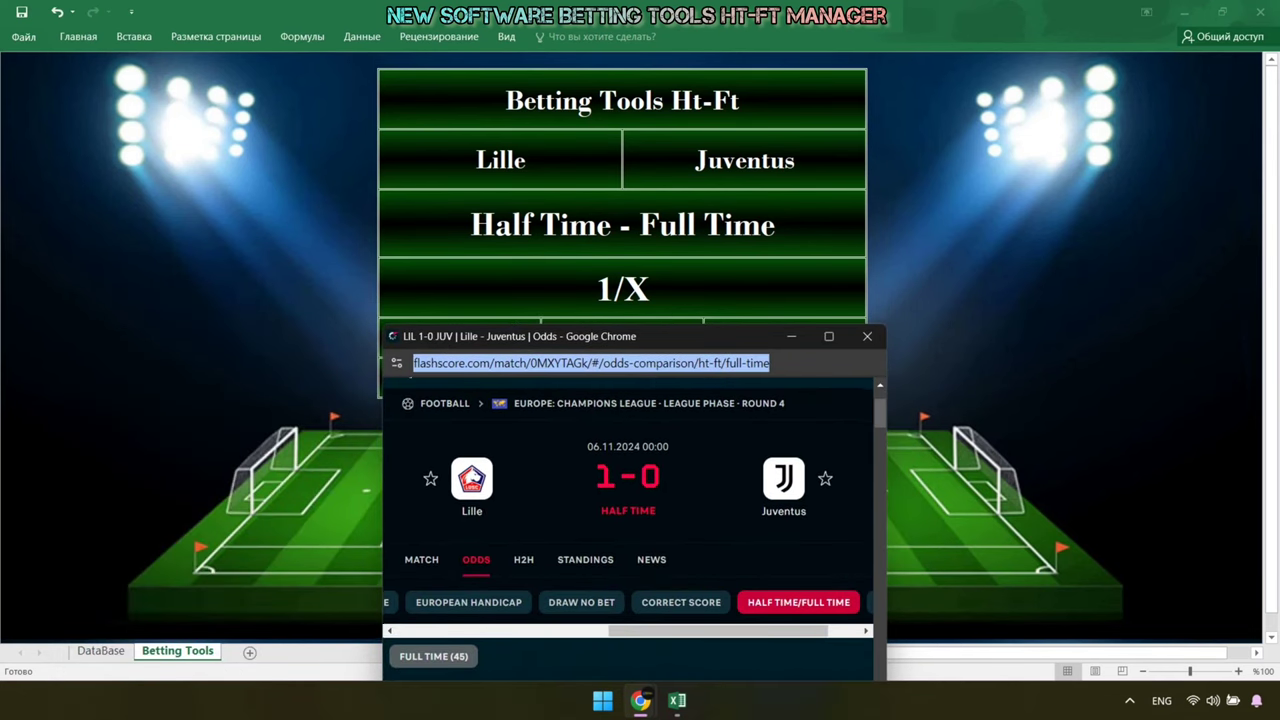
scroll(628, 530, down, 2)
scroll(628, 530, down, 2)
scroll(628, 530, down, 2)
scroll(628, 530, down, 1)
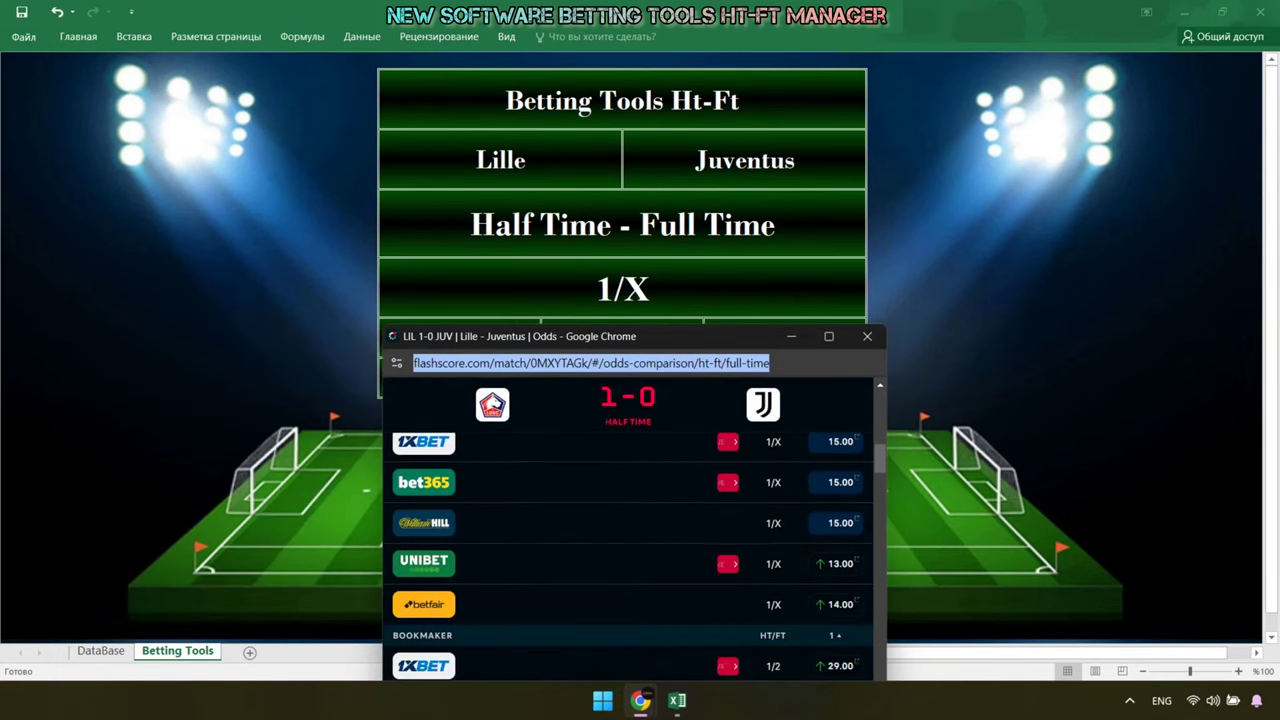
scroll(628, 530, up, 1)
scroll(628, 530, up, 3)
scroll(628, 530, up, 2)
Check the match summary, close the match window, and return to the DataBase sheet
click(421, 560)
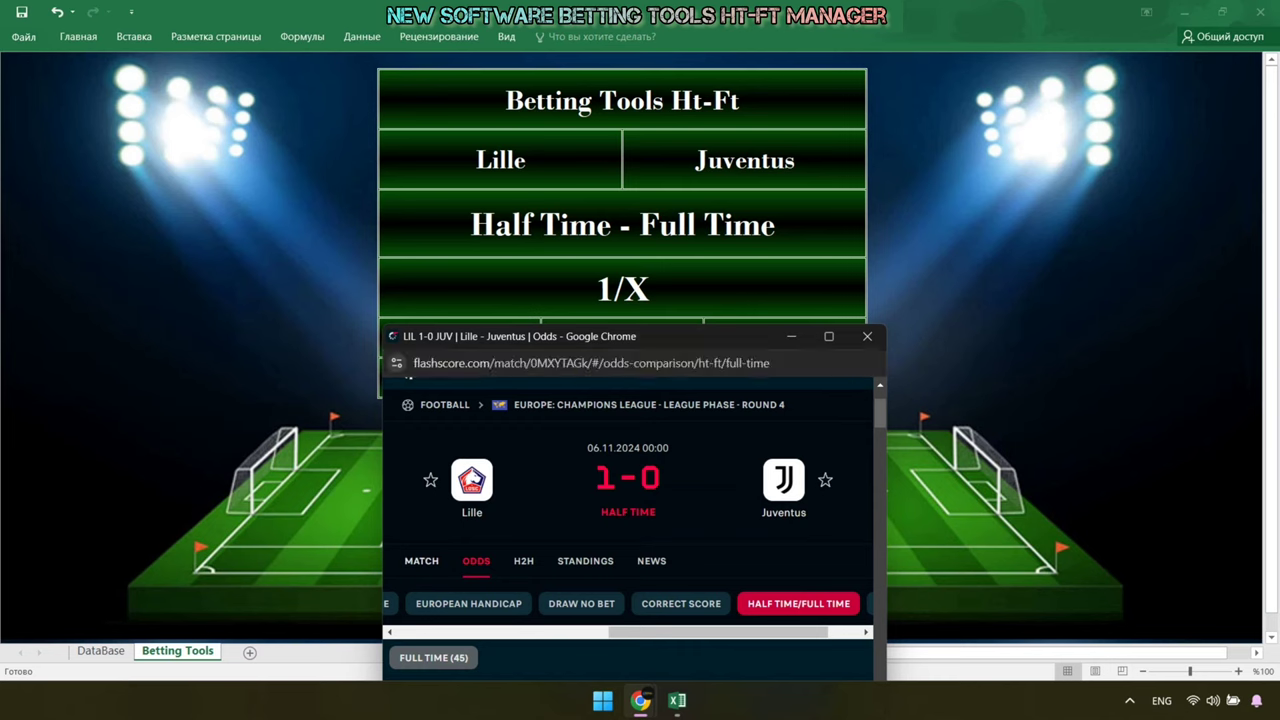
scroll(421, 560, down, 2)
scroll(421, 560, down, 1)
scroll(628, 530, down, 2)
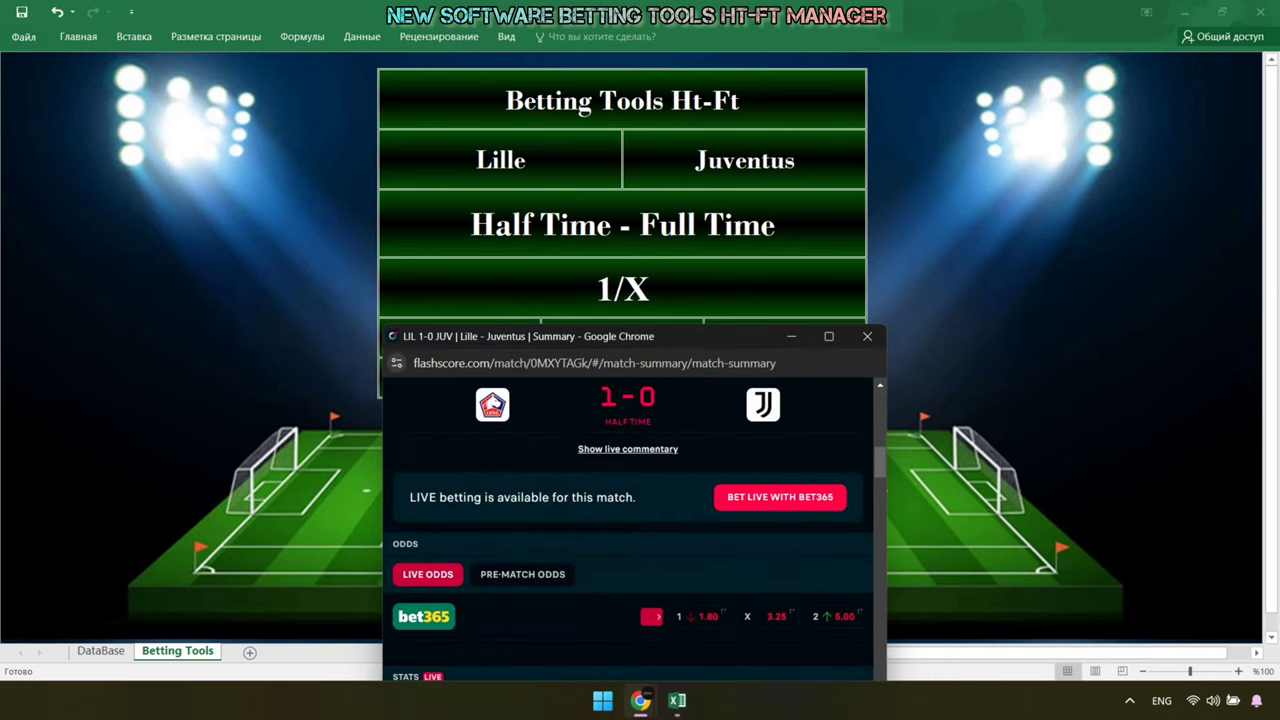
scroll(628, 530, up, 2)
scroll(628, 530, up, 3)
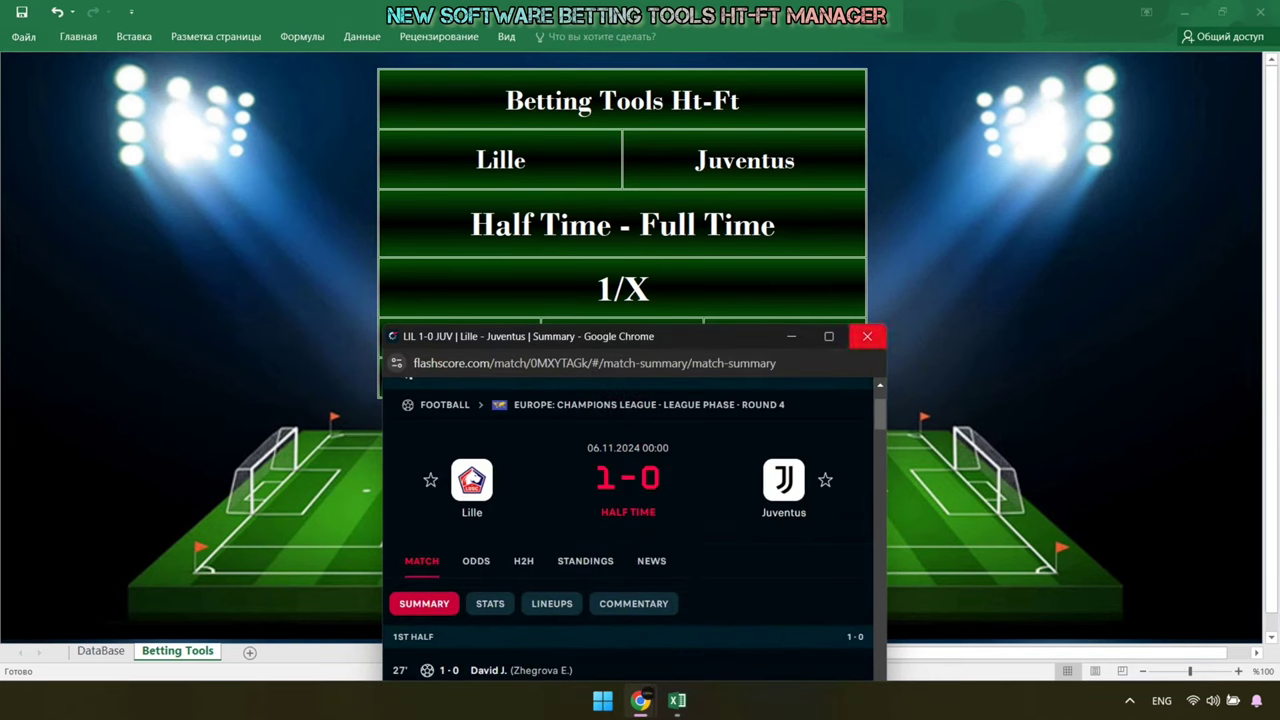
click(867, 336)
click(101, 651)
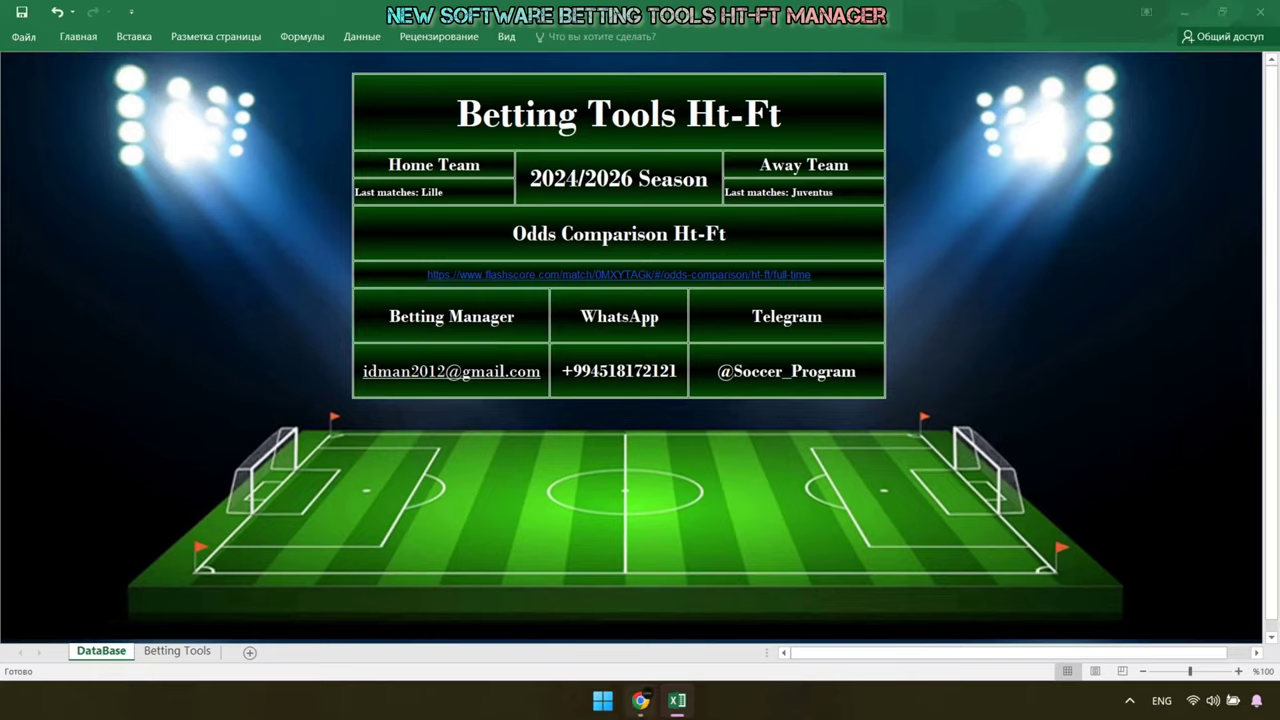
Copy Real Madrid's last five matches into the Home Team last-matches cell
click(618, 274)
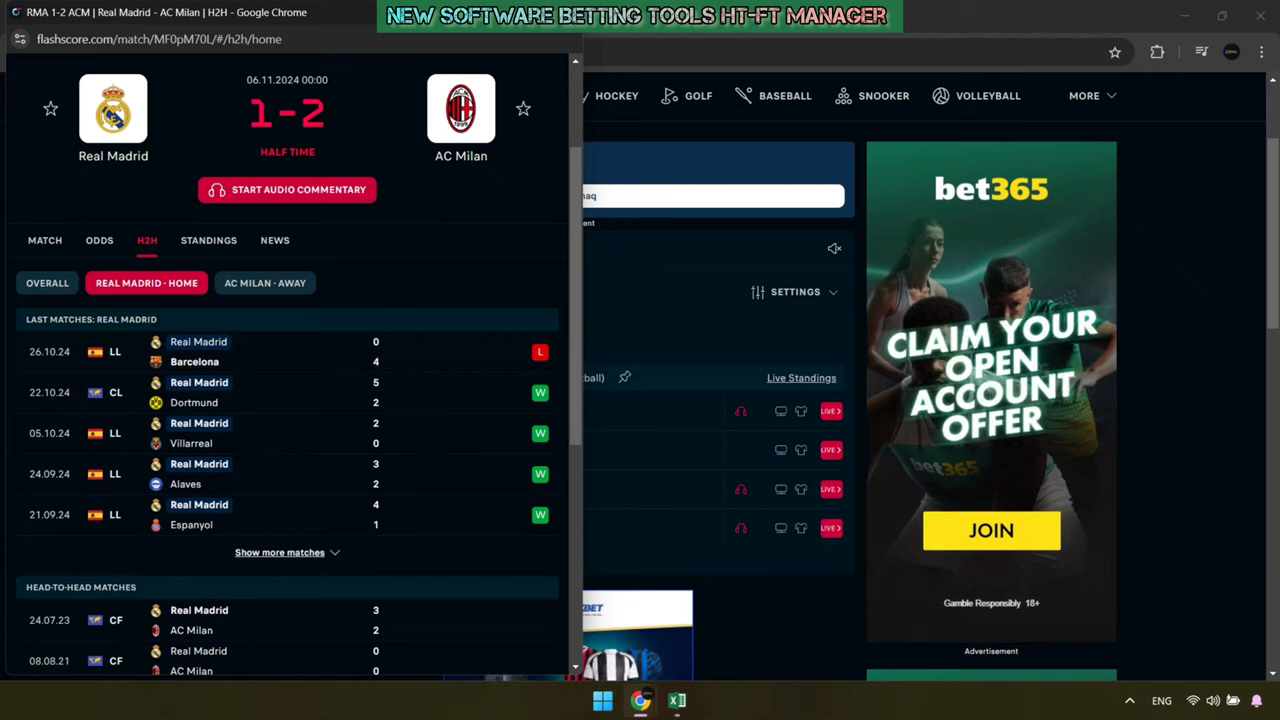
drag(26, 319, 378, 524)
right_click(541, 346)
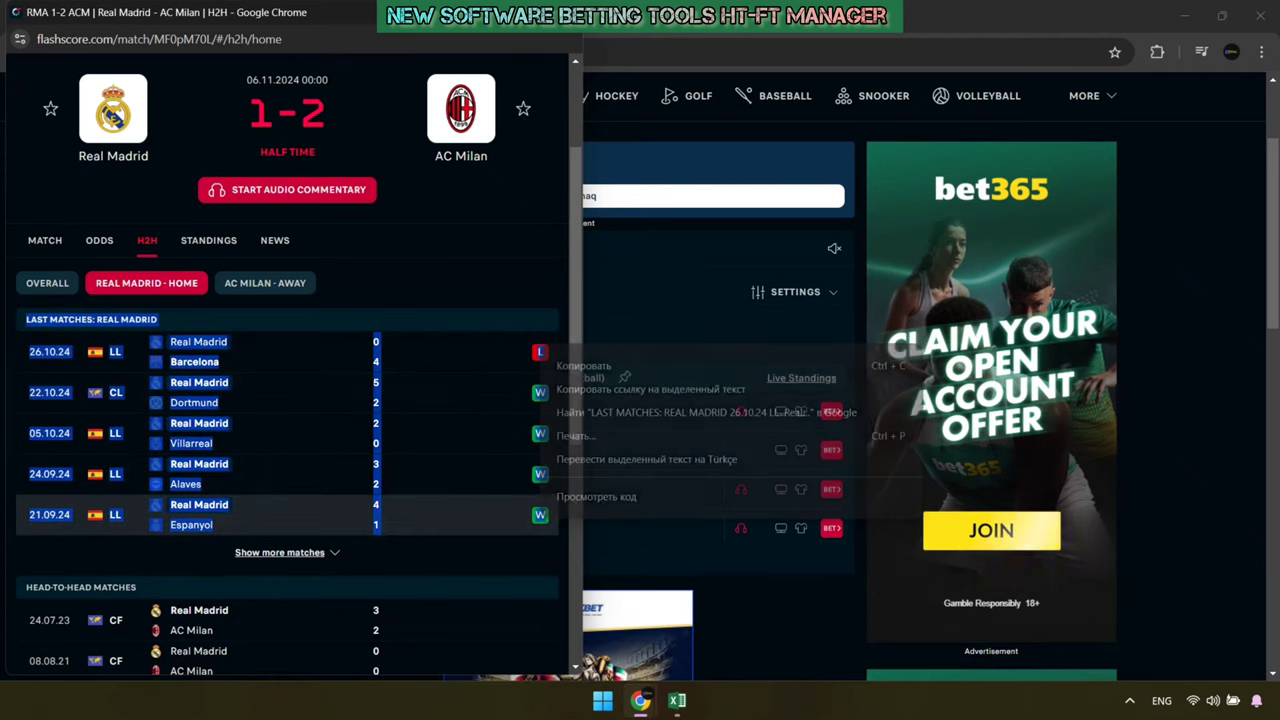
click(583, 365)
click(677, 700)
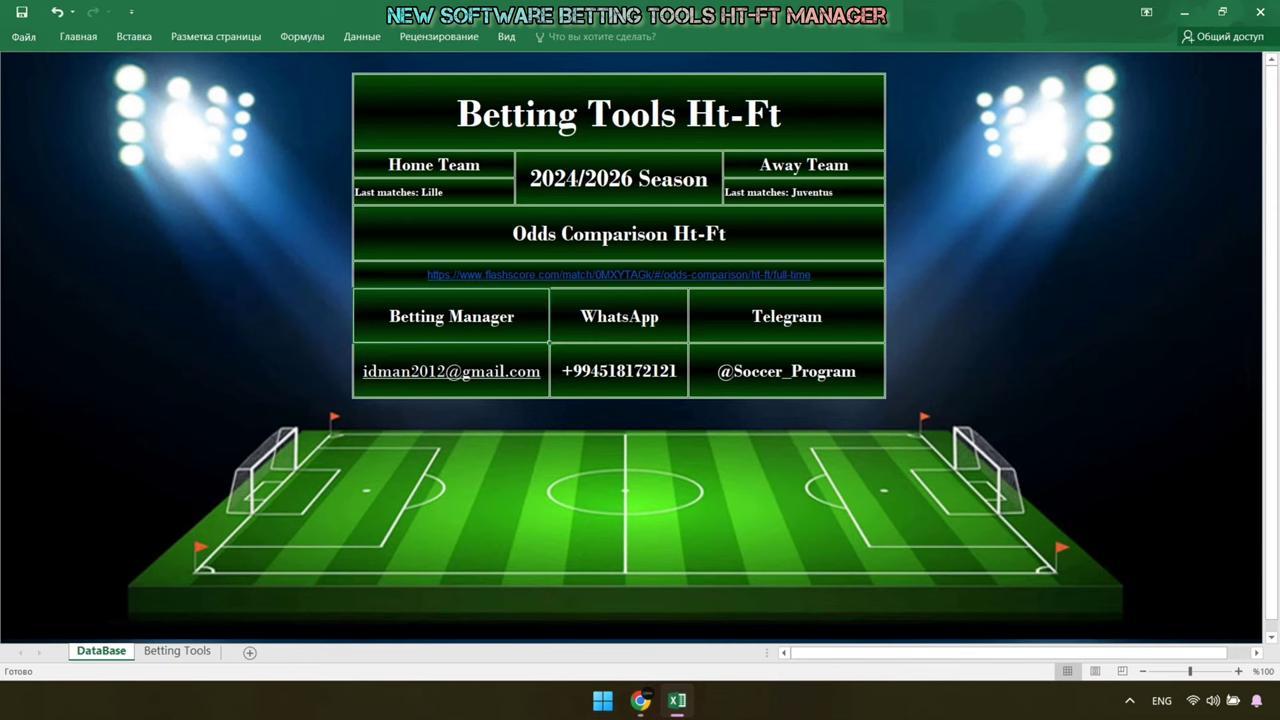
right_click(370, 195)
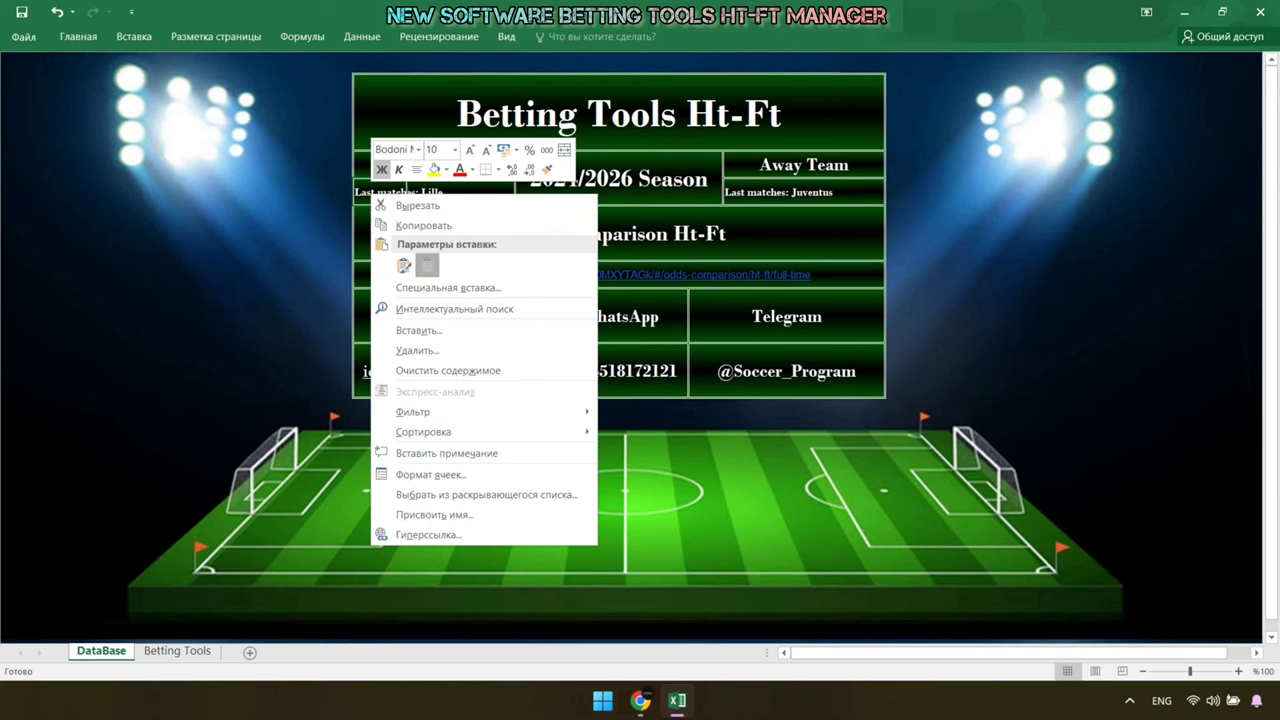
click(427, 265)
Copy AC Milan's last five away matches into the Away Team cell
click(597, 600)
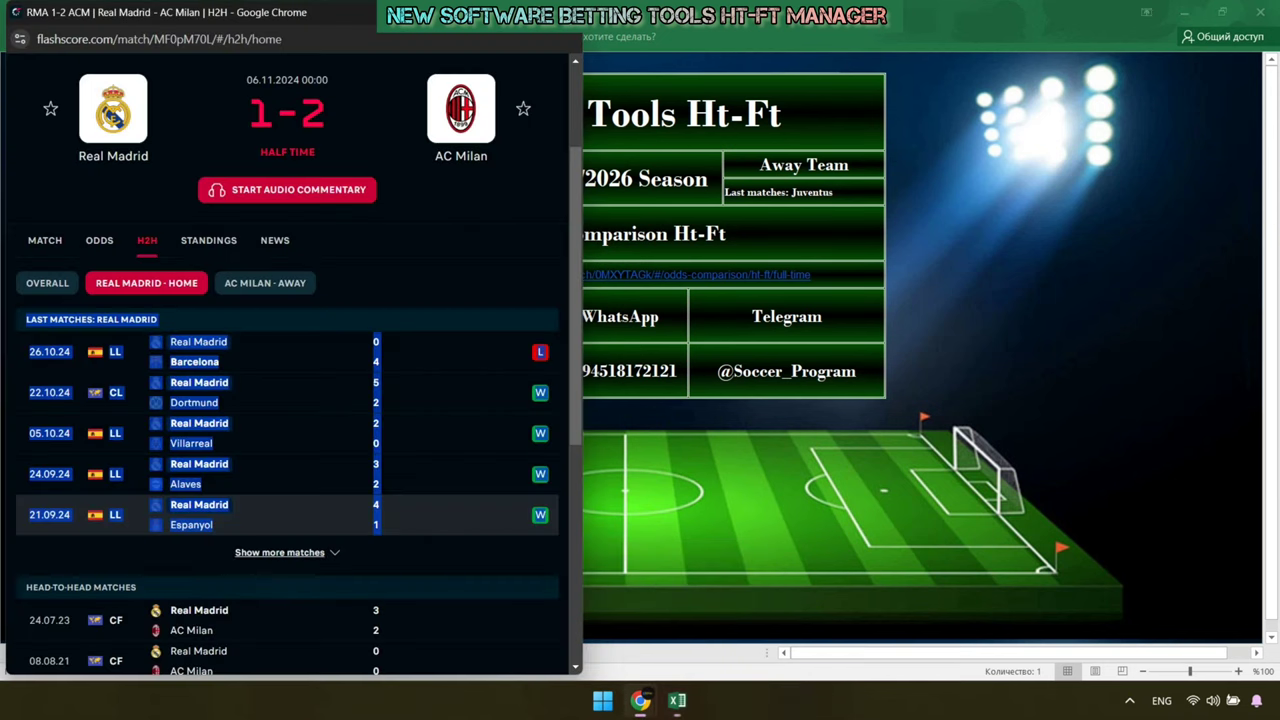
click(265, 283)
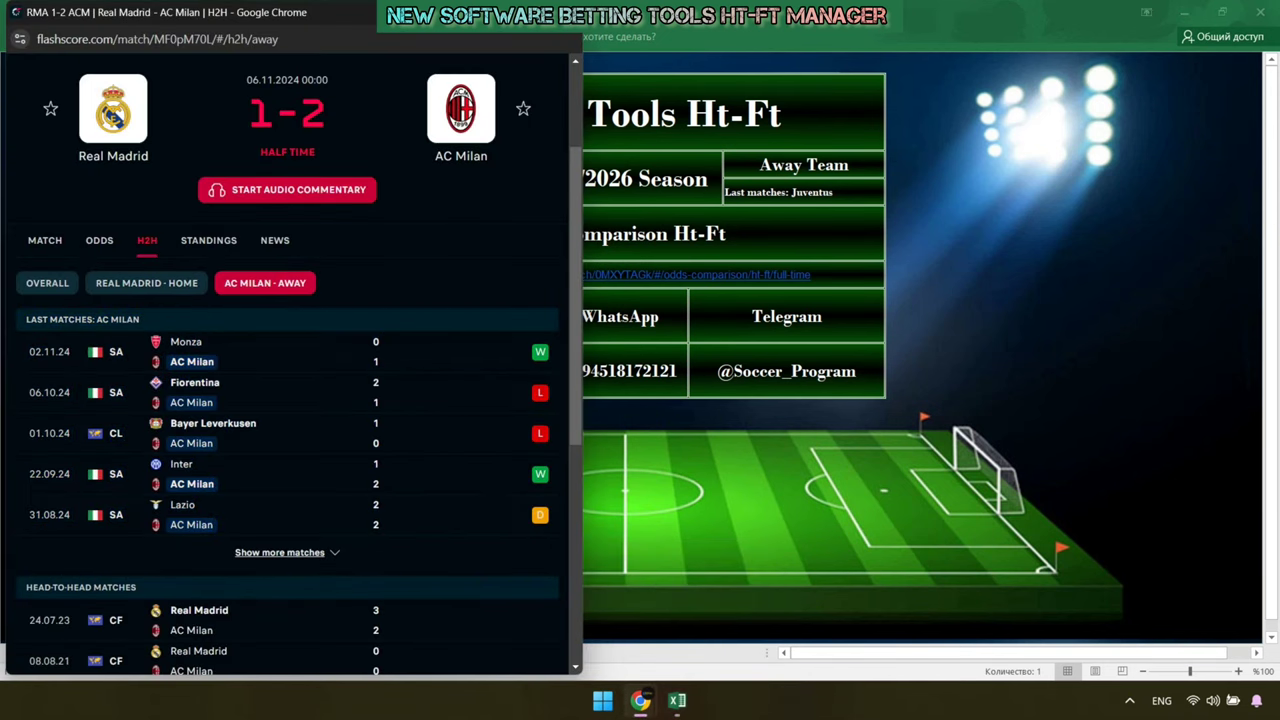
drag(26, 319, 540, 526)
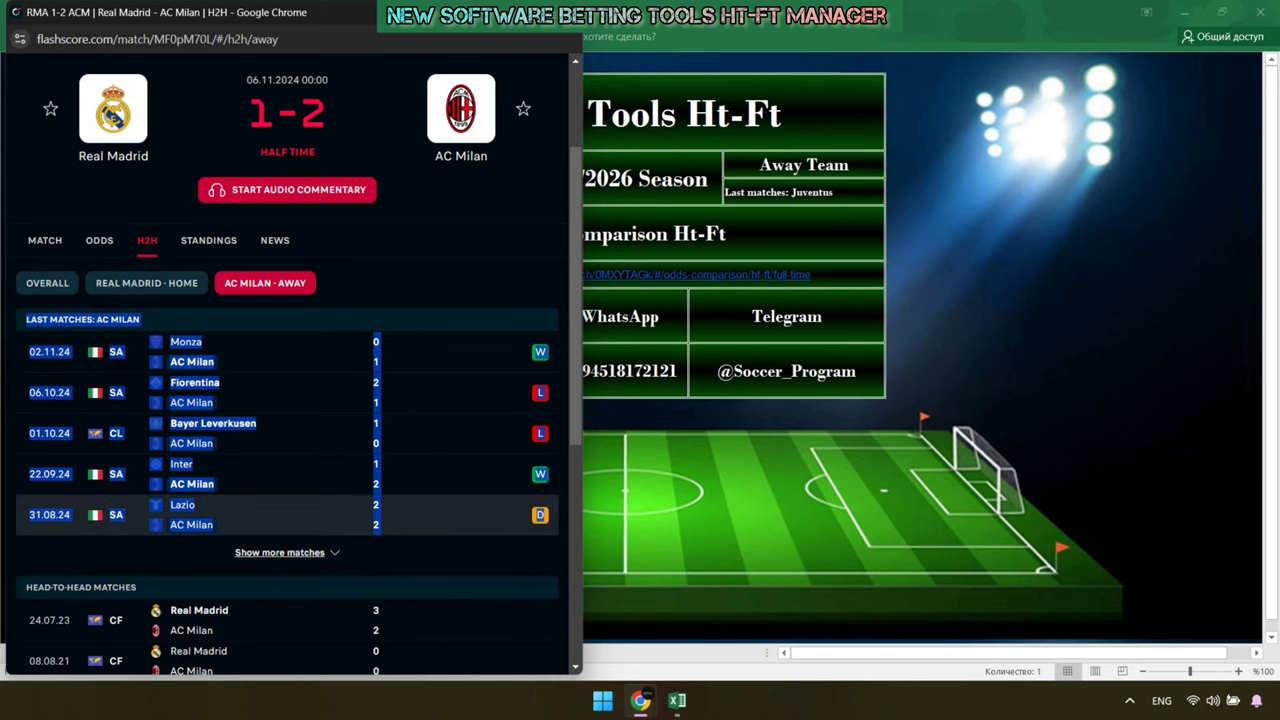
right_click(540, 526)
click(590, 362)
key(alt+Tab)
right_click(777, 199)
click(772, 259)
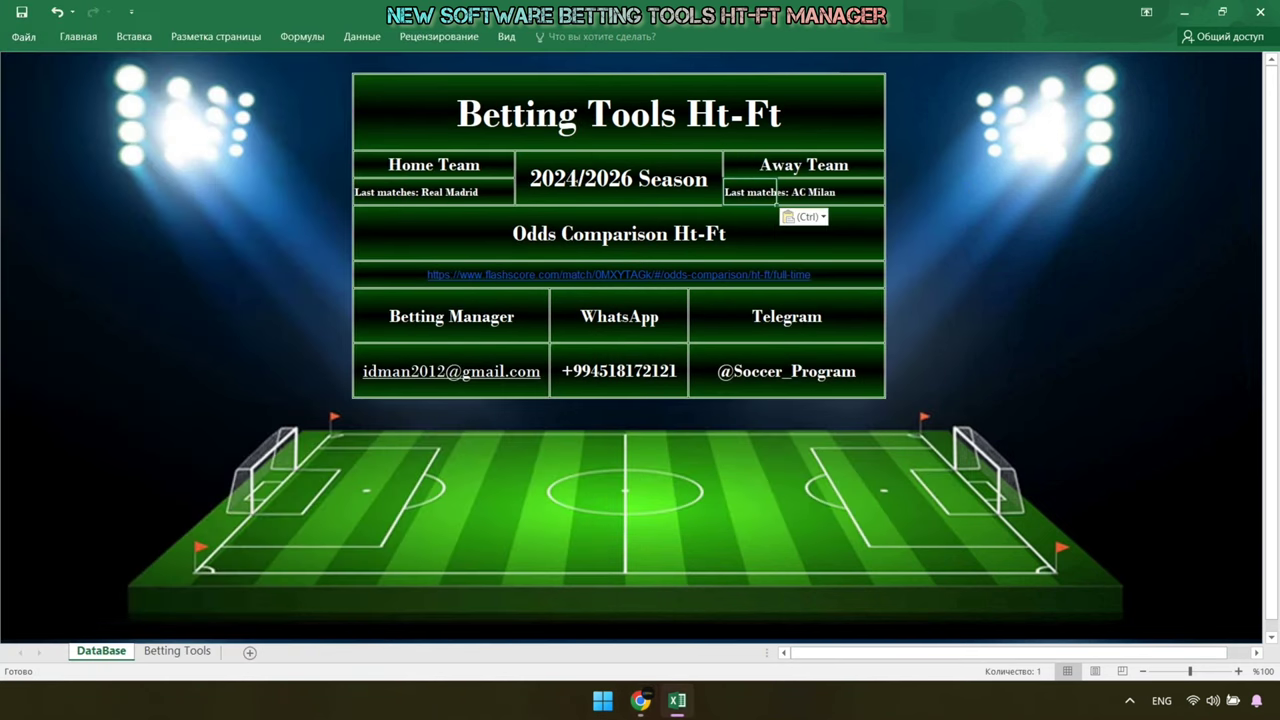
Copy the Real Madrid–AC Milan half time/full time odds page address
click(640, 700)
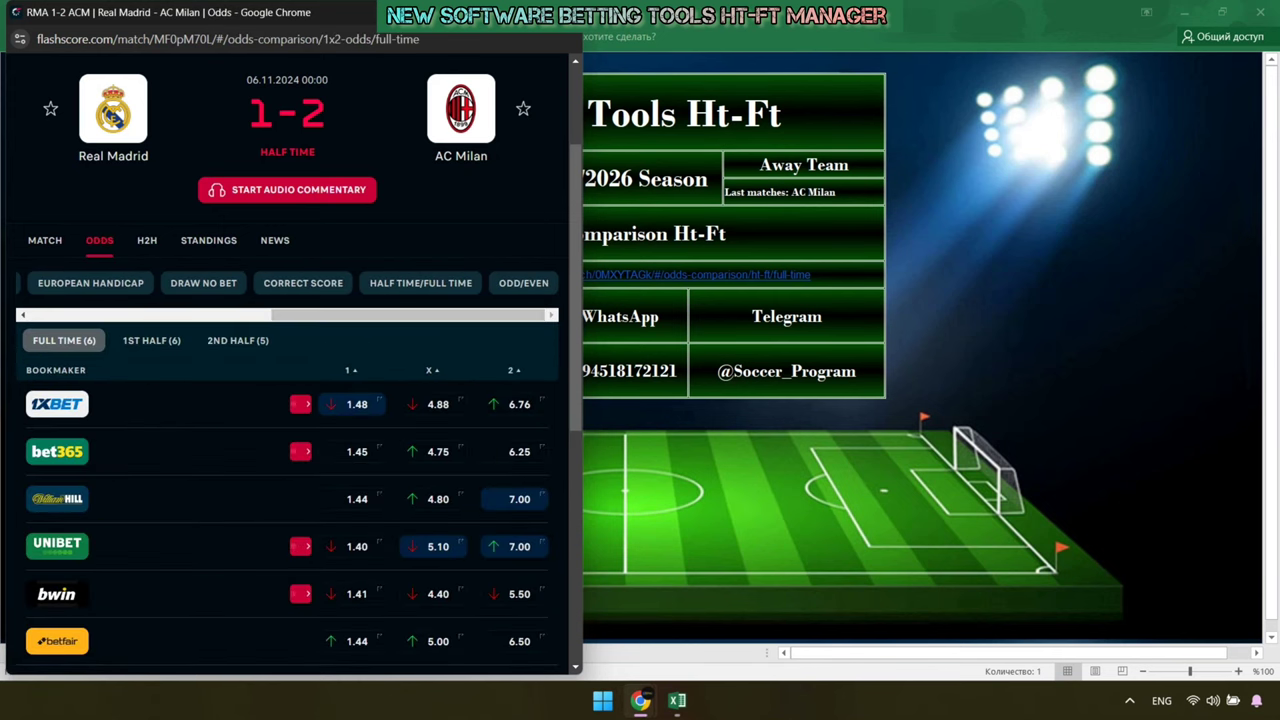
click(420, 283)
click(340, 39)
right_click(340, 39)
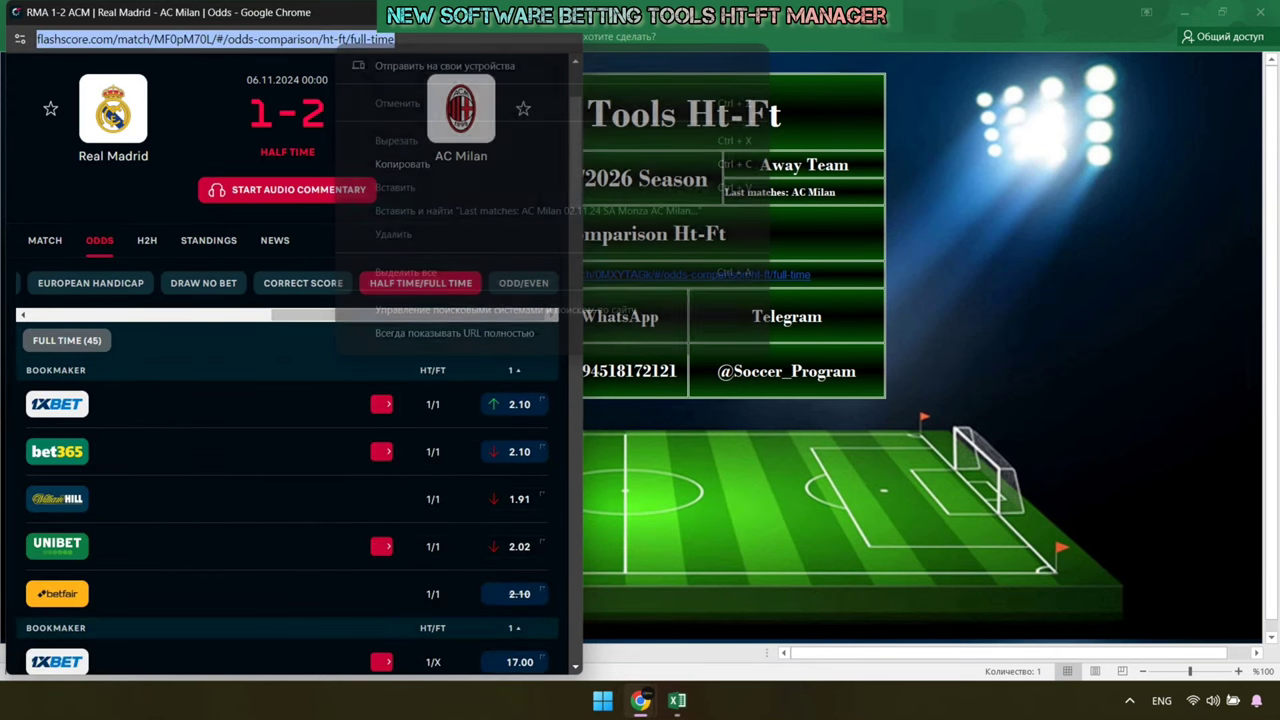
click(400, 164)
Clear the old odds link, paste the new address, and view the 2/2 prediction on Betting Tools
click(777, 197)
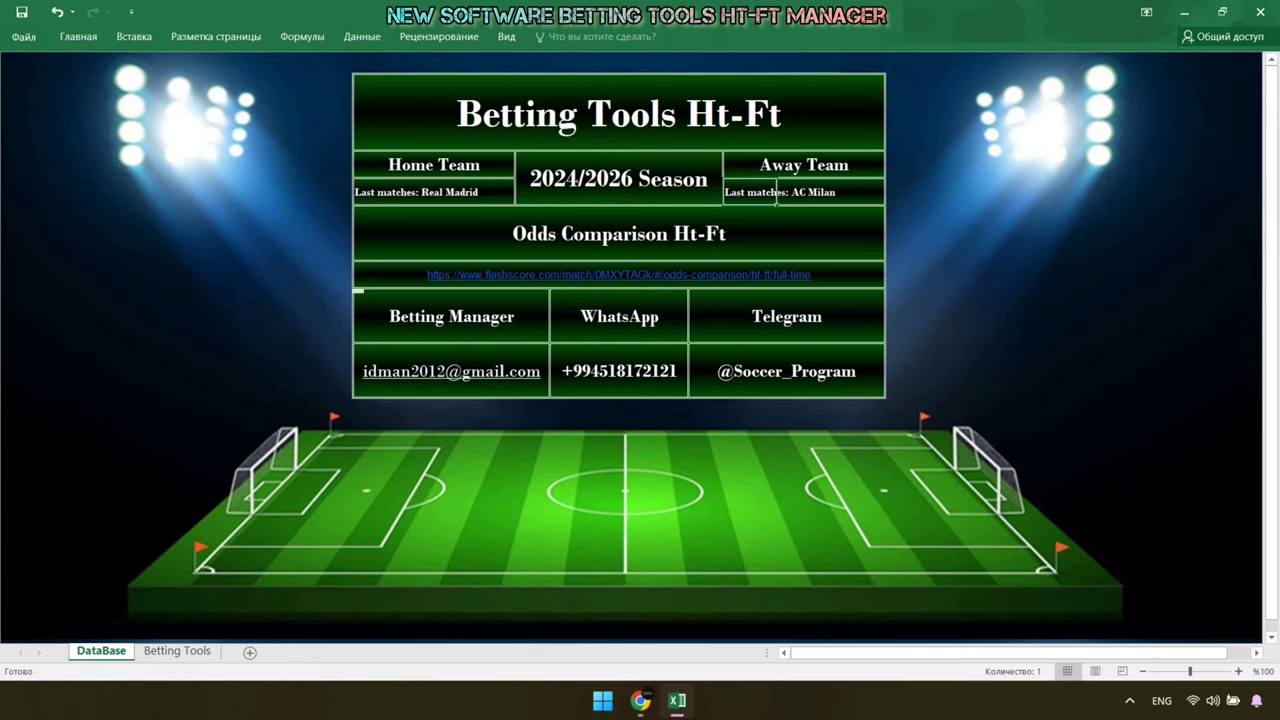
right_click(832, 280)
click(909, 456)
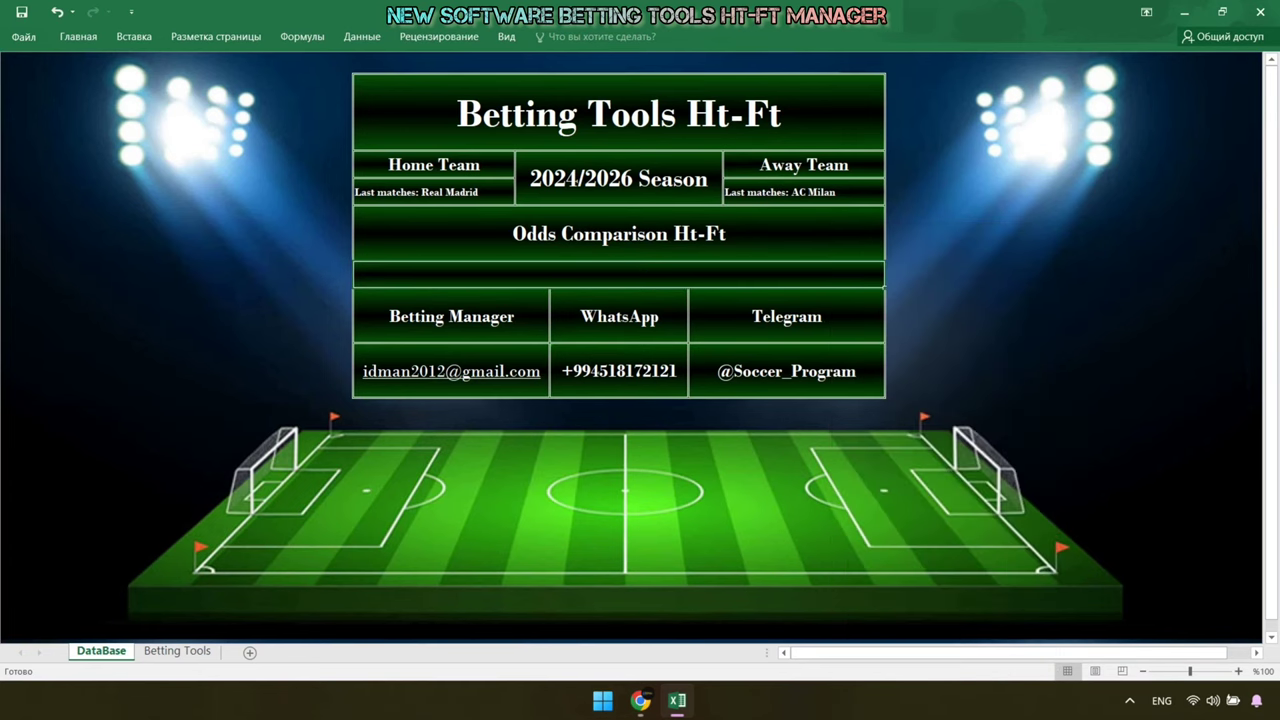
right_click(606, 272)
click(639, 341)
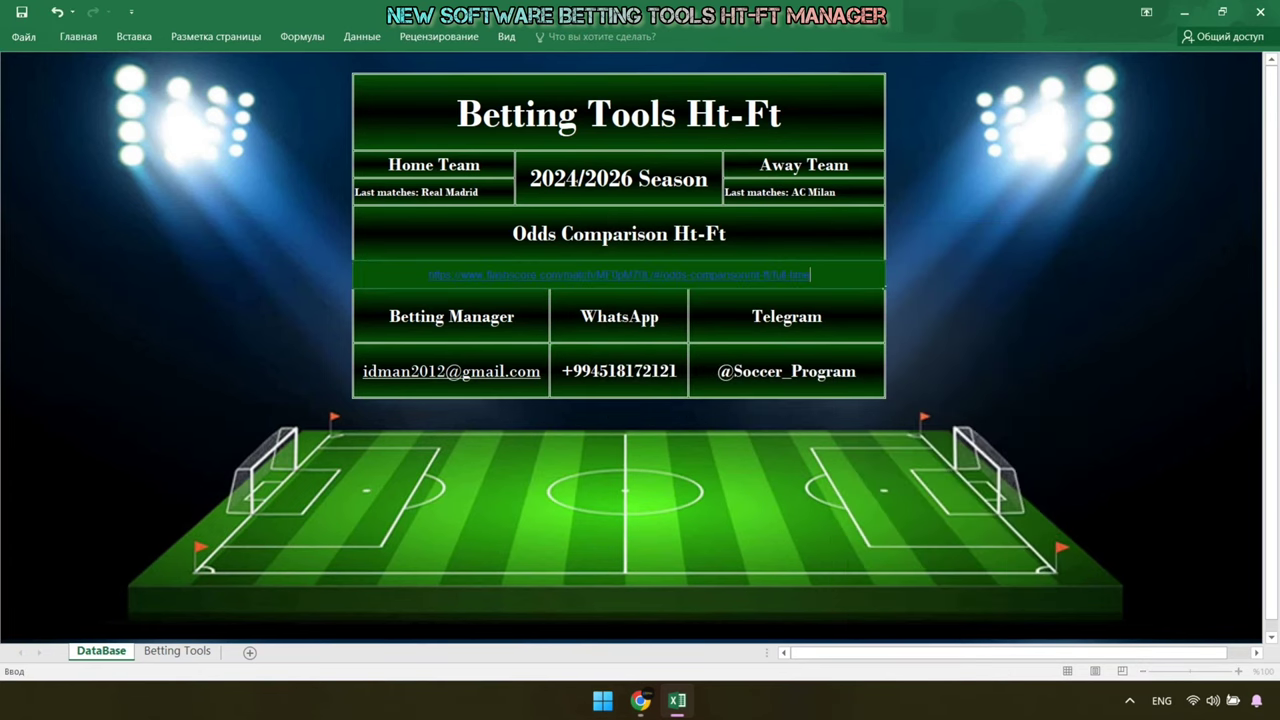
click(177, 651)
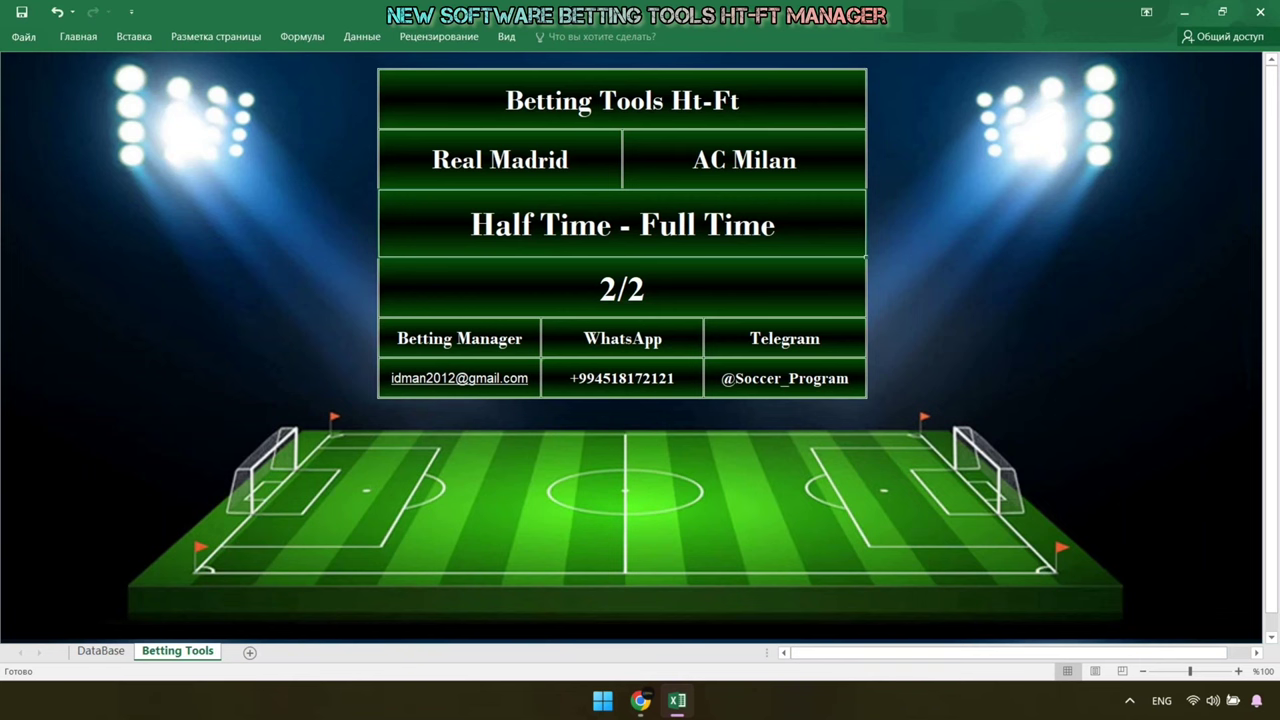
click(729, 620)
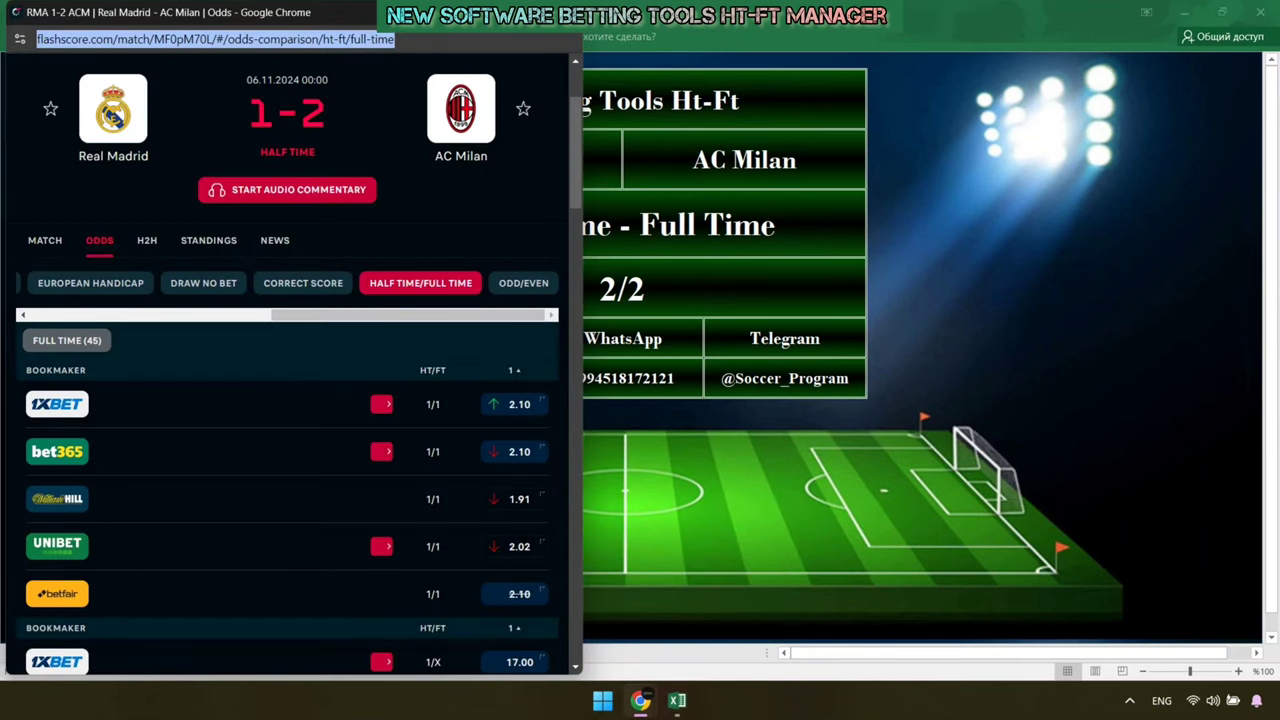
drag(1, 1, 42, 322)
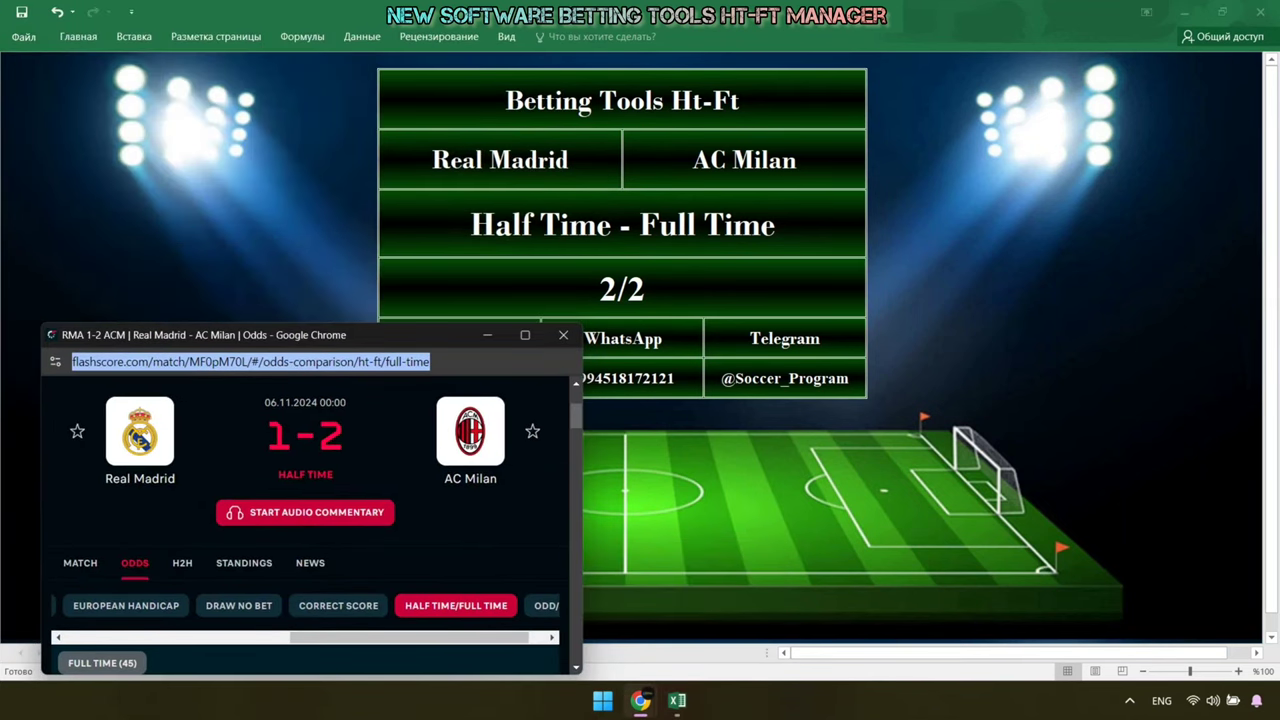
drag(300, 335, 608, 337)
scroll(620, 520, down, 5)
scroll(620, 520, down, 5)
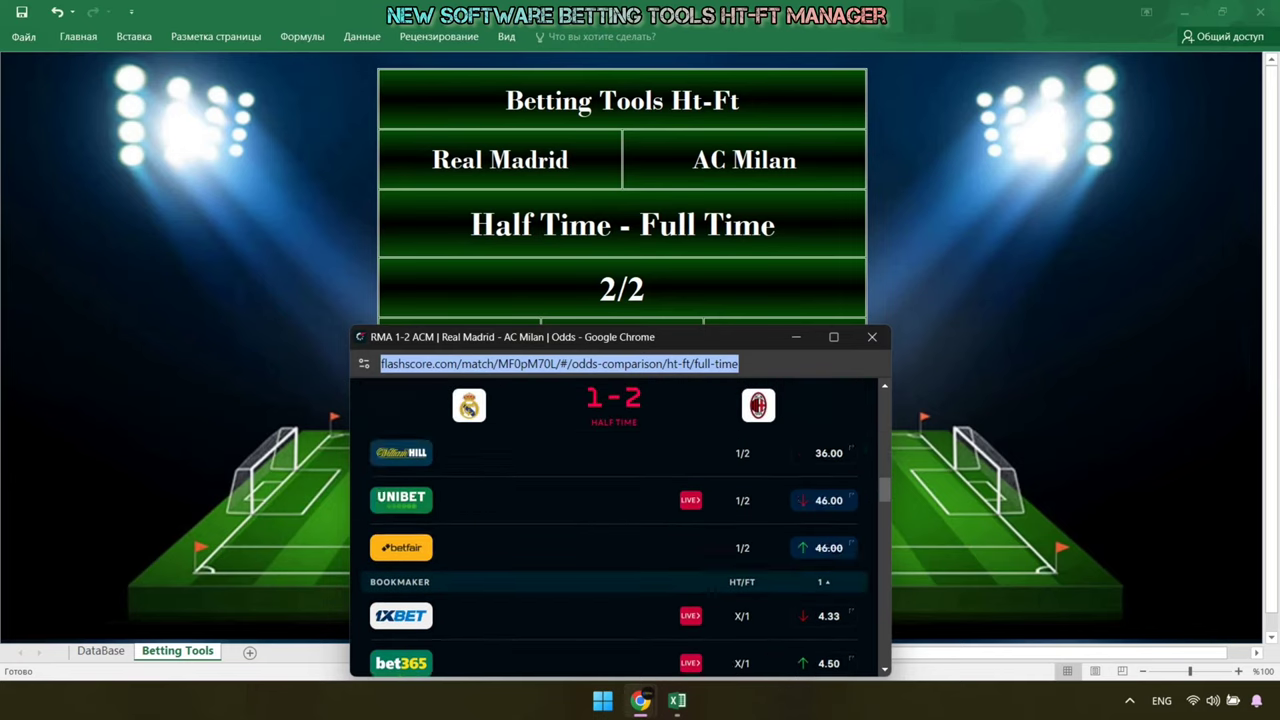
scroll(620, 520, down, 5)
scroll(620, 520, down, 5)
scroll(620, 520, down, 3)
scroll(620, 520, down, 3)
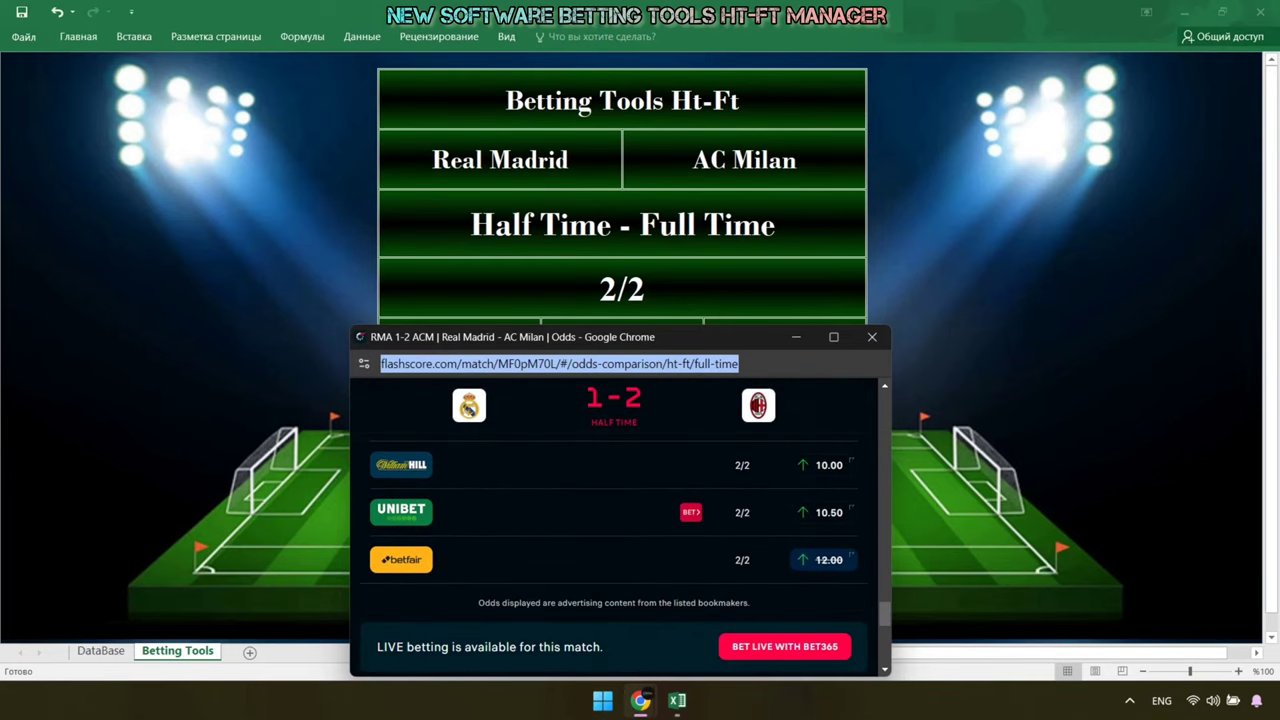
scroll(620, 520, up, 3)
scroll(620, 520, up, 3)
scroll(620, 520, up, 2)
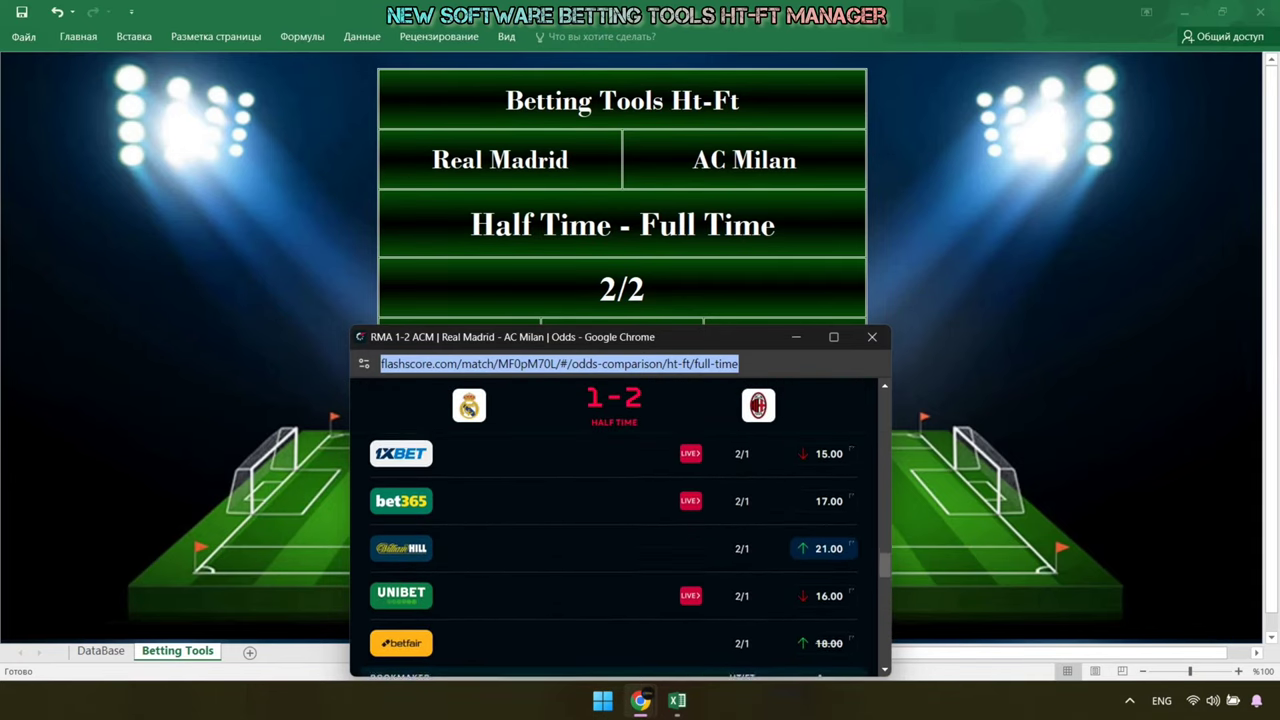
scroll(620, 520, up, 3)
scroll(620, 520, up, 3)
scroll(620, 520, up, 3)
scroll(620, 520, up, 5)
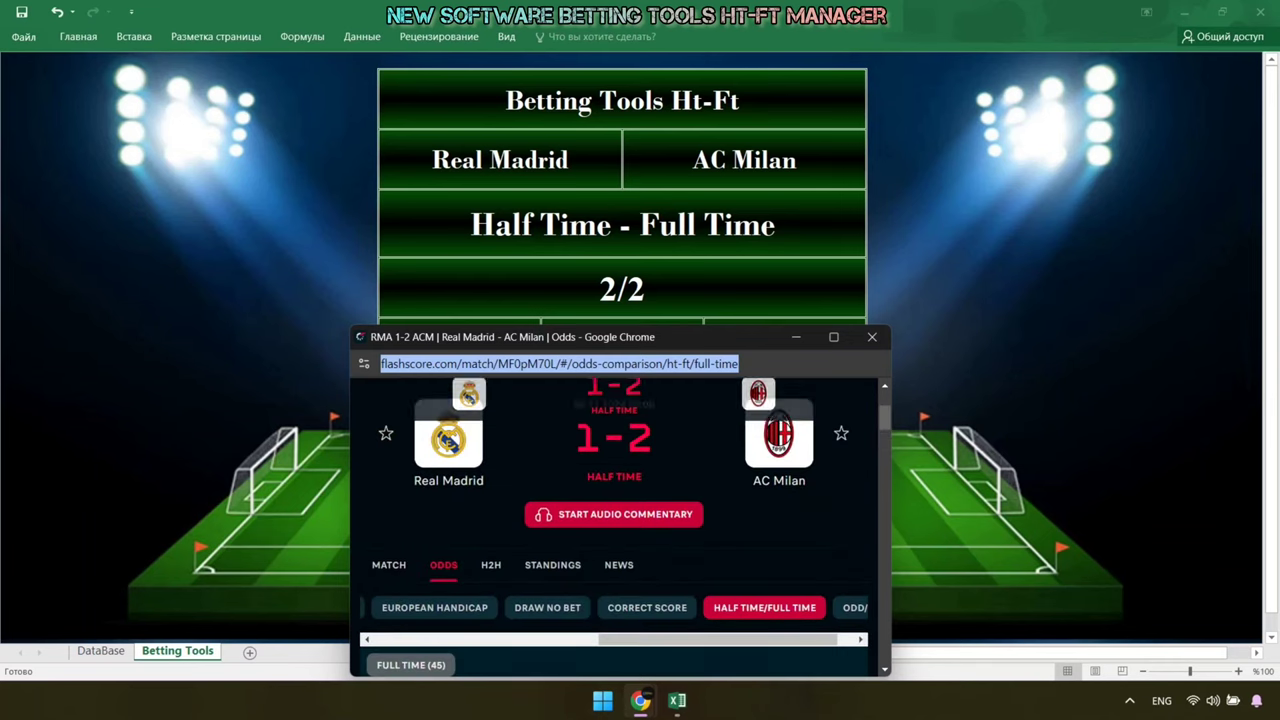
scroll(620, 520, up, 2)
scroll(620, 520, down, 2)
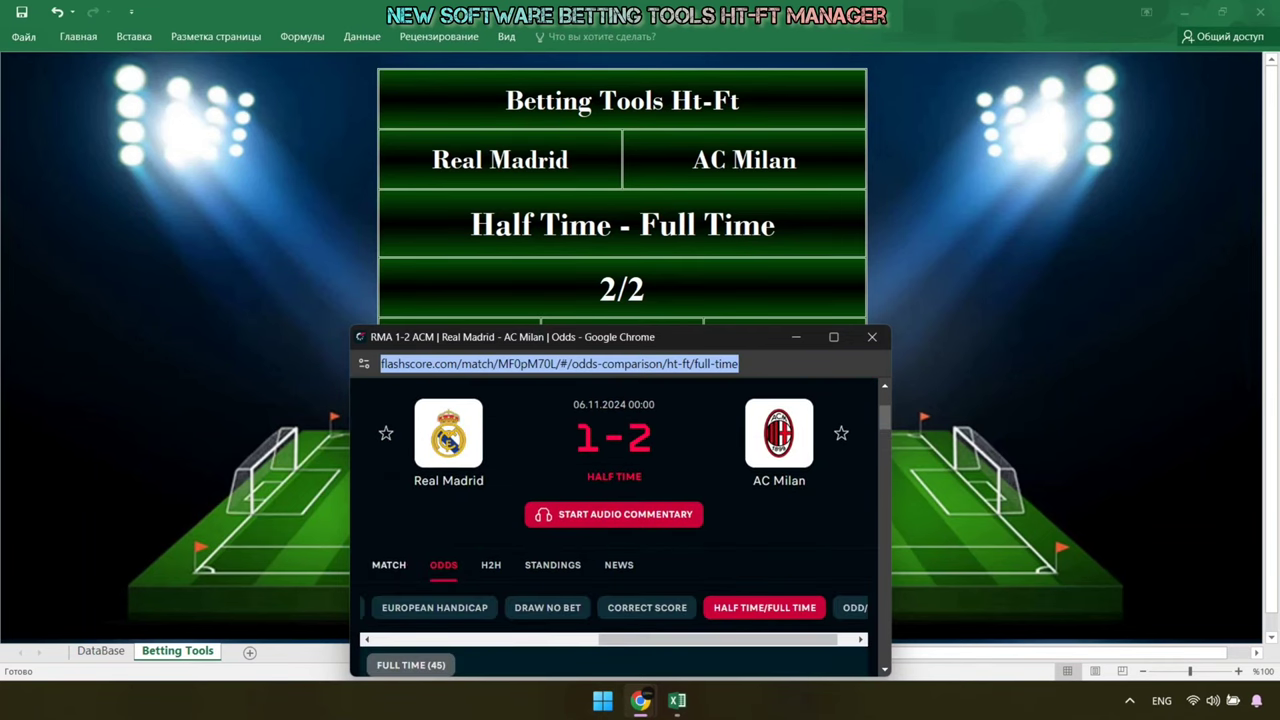
key(alt+Left)
scroll(620, 520, down, 3)
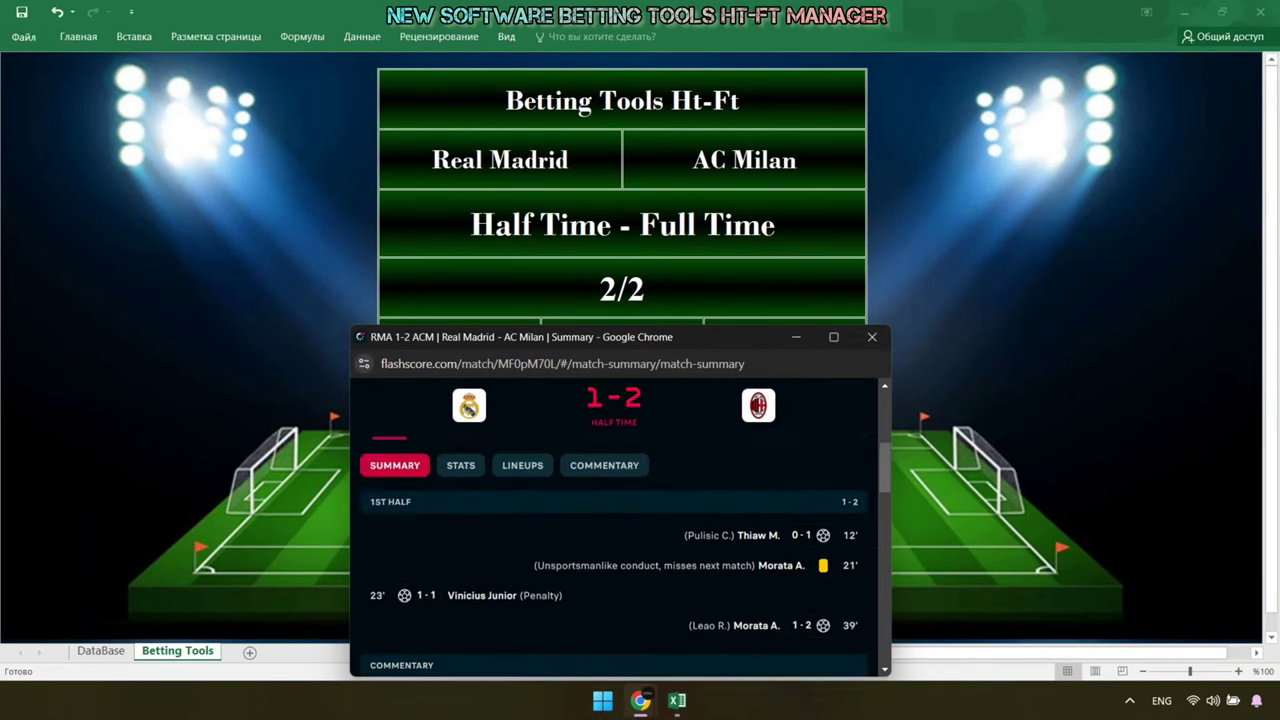
scroll(620, 520, up, 3)
scroll(620, 520, down, 1)
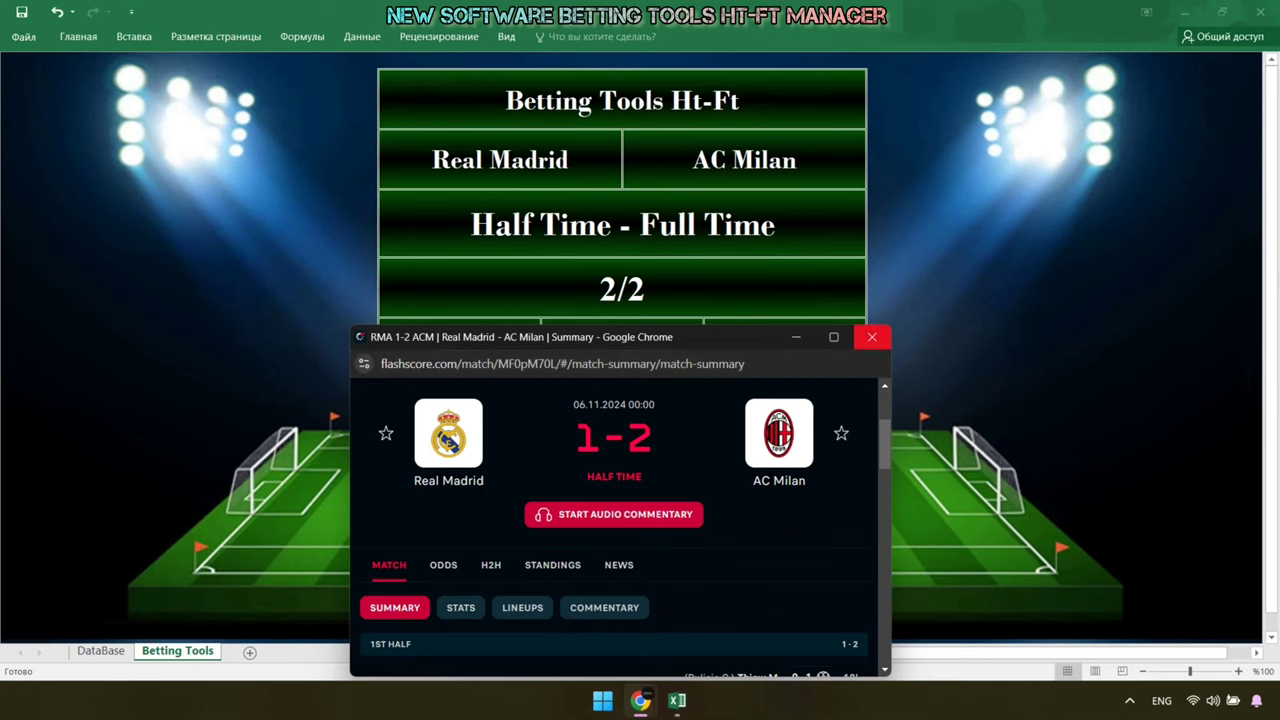
click(872, 337)
Copy Sporting CP's last five home matches from the head-to-head list and return to the workbook
click(640, 700)
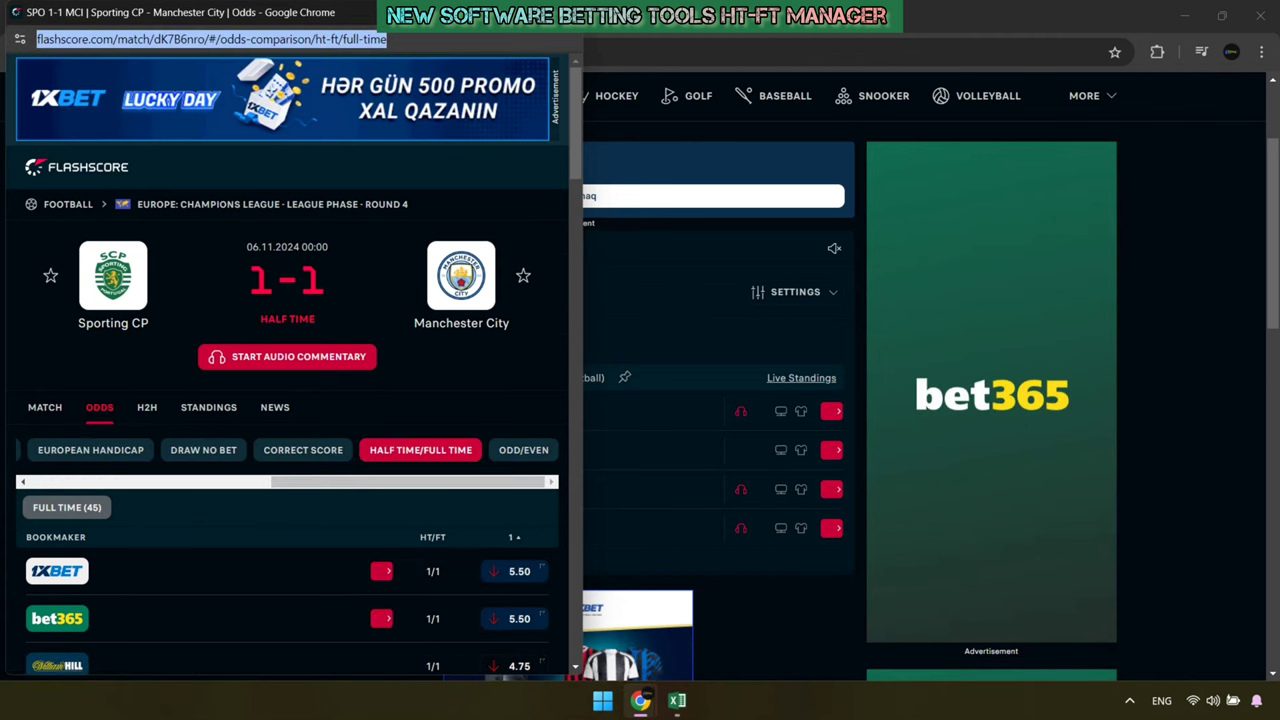
right_click(333, 40)
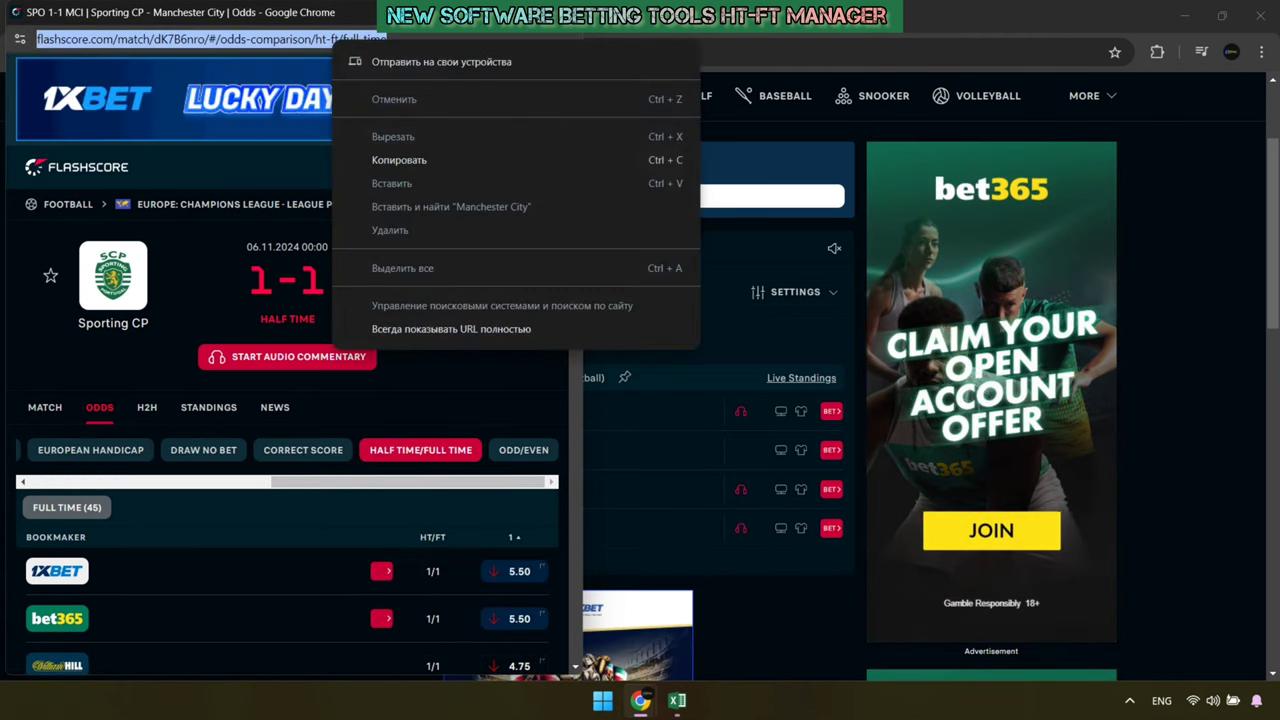
key(Escape)
click(147, 407)
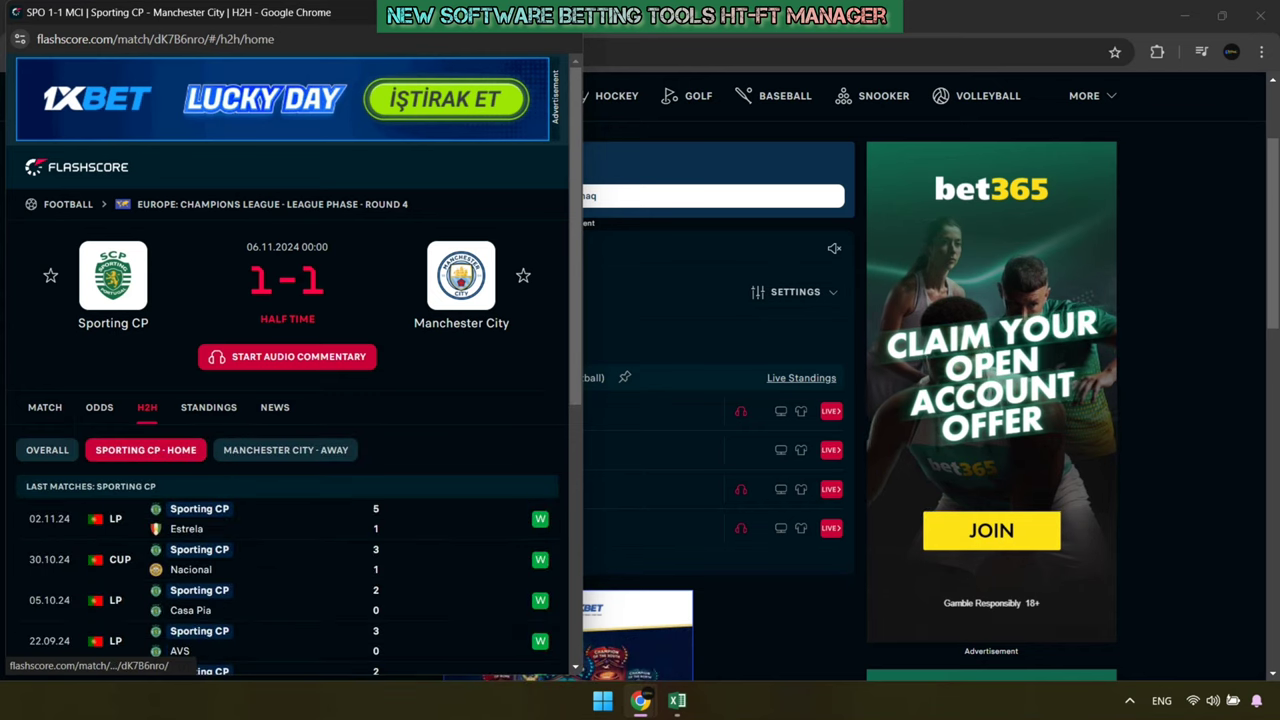
scroll(147, 407, down, 1)
drag(20, 402, 300, 608)
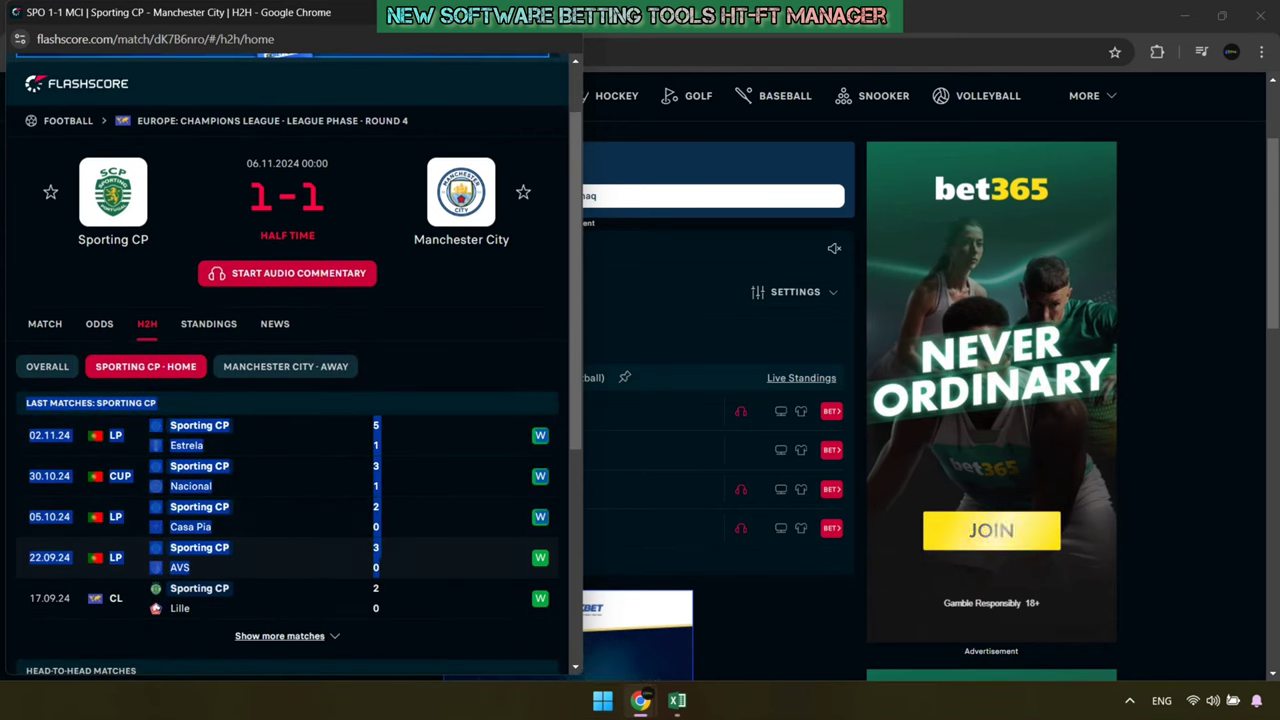
right_click(547, 434)
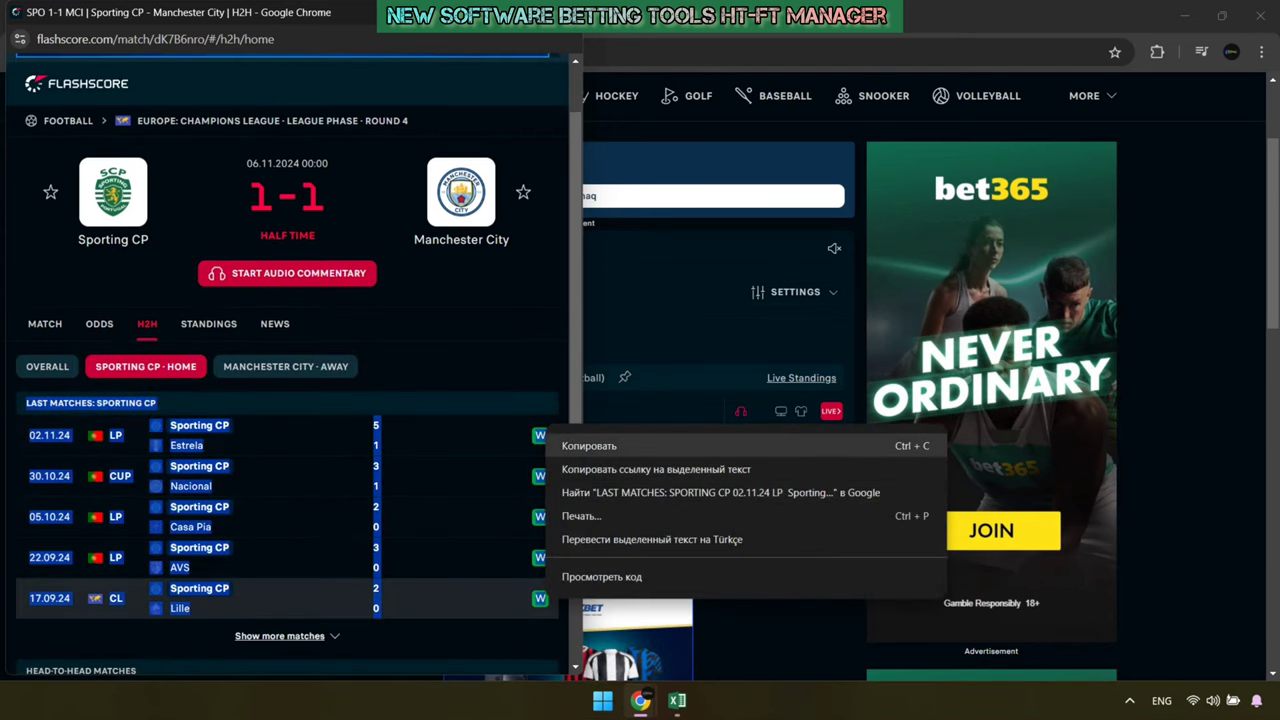
click(589, 446)
click(677, 700)
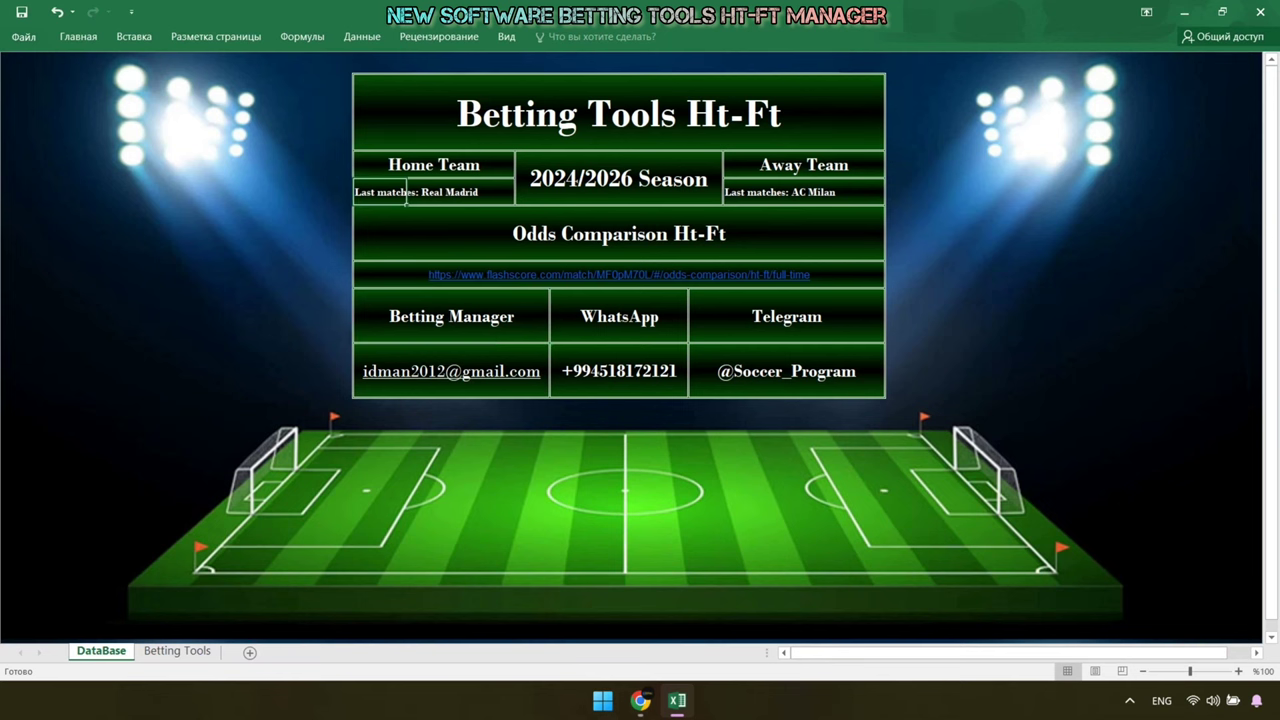
Paste Sporting CP's and Manchester City's recent matches into the Home Team and Away Team cells
right_click(368, 188)
click(424, 259)
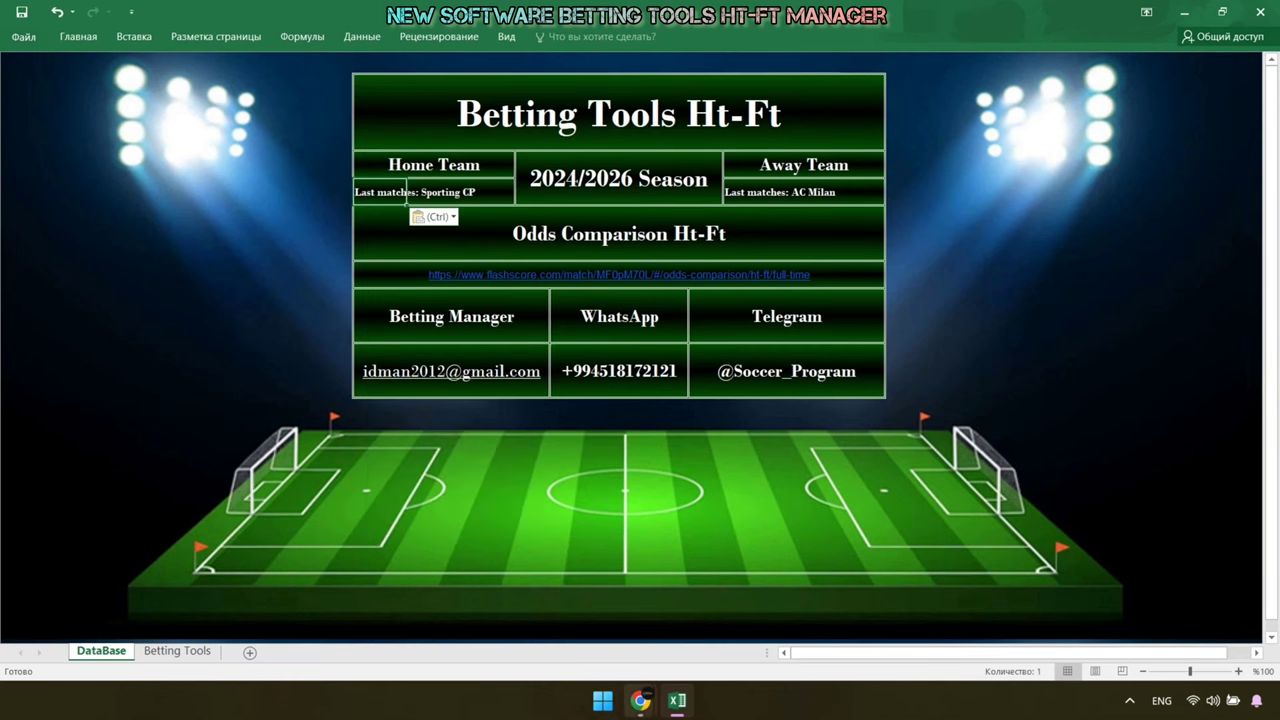
click(640, 620)
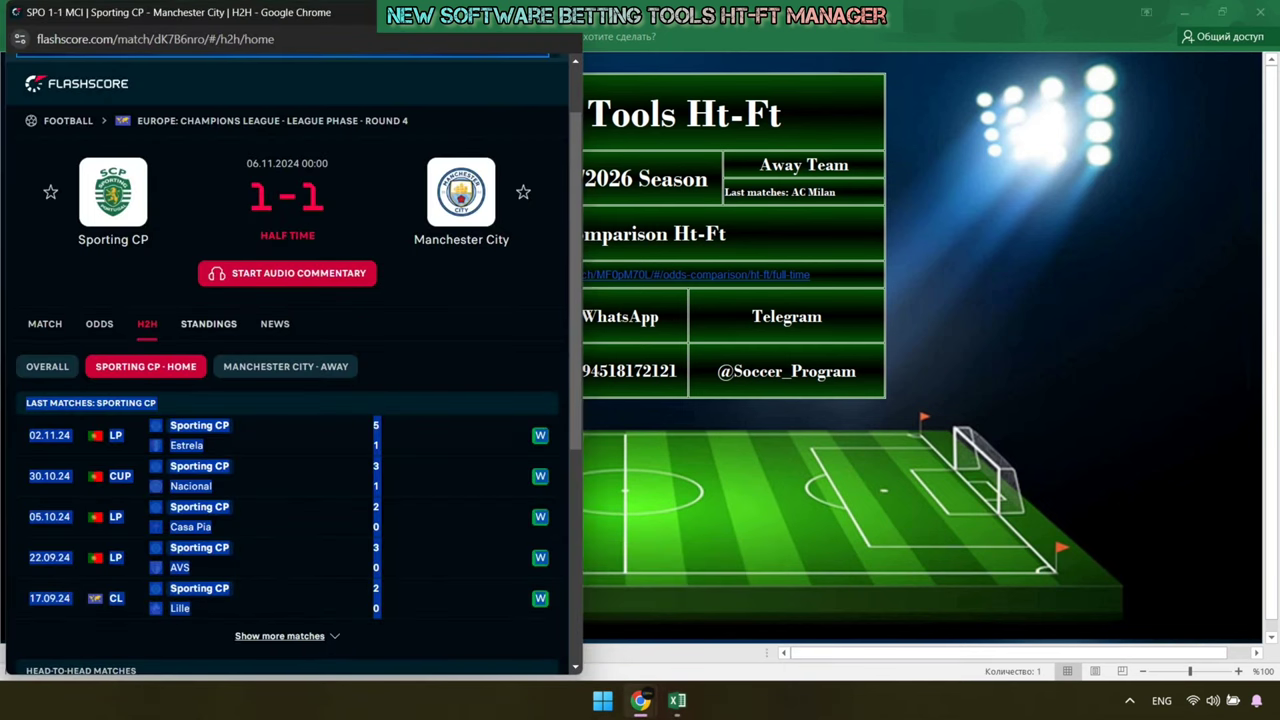
click(285, 366)
scroll(294, 364, down, 1)
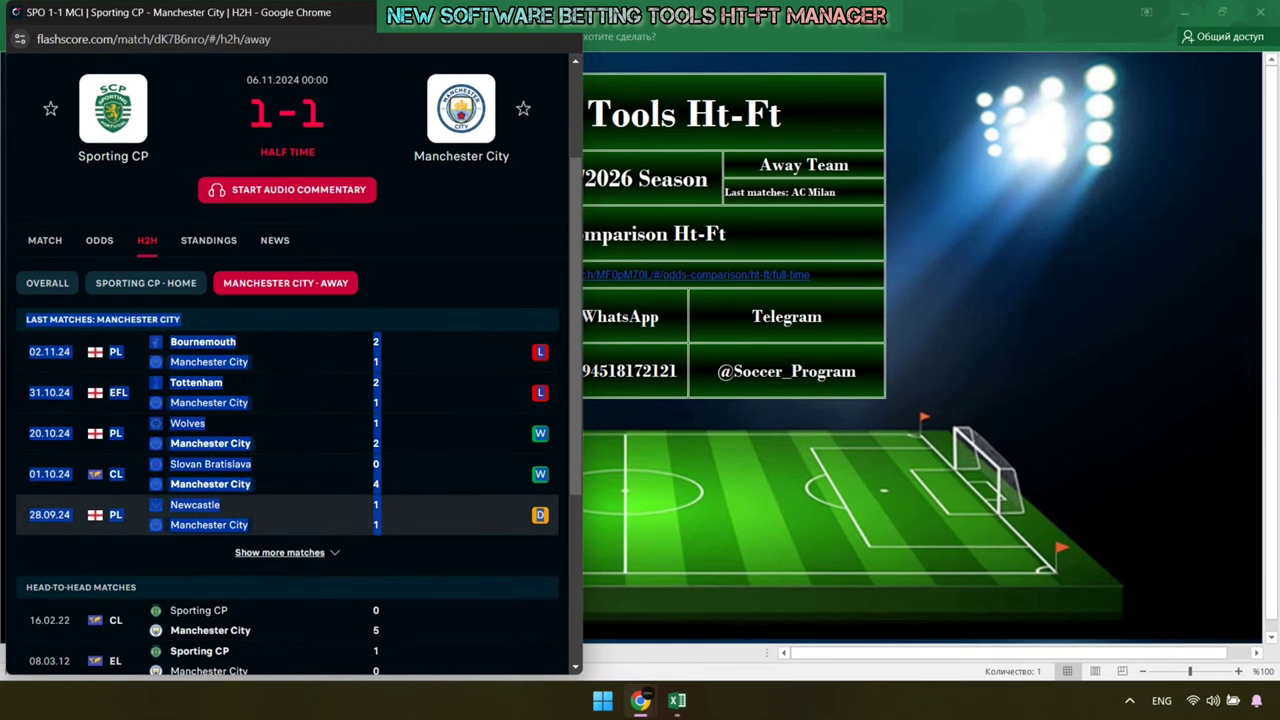
right_click(537, 343)
click(610, 365)
key(alt+Tab)
right_click(736, 190)
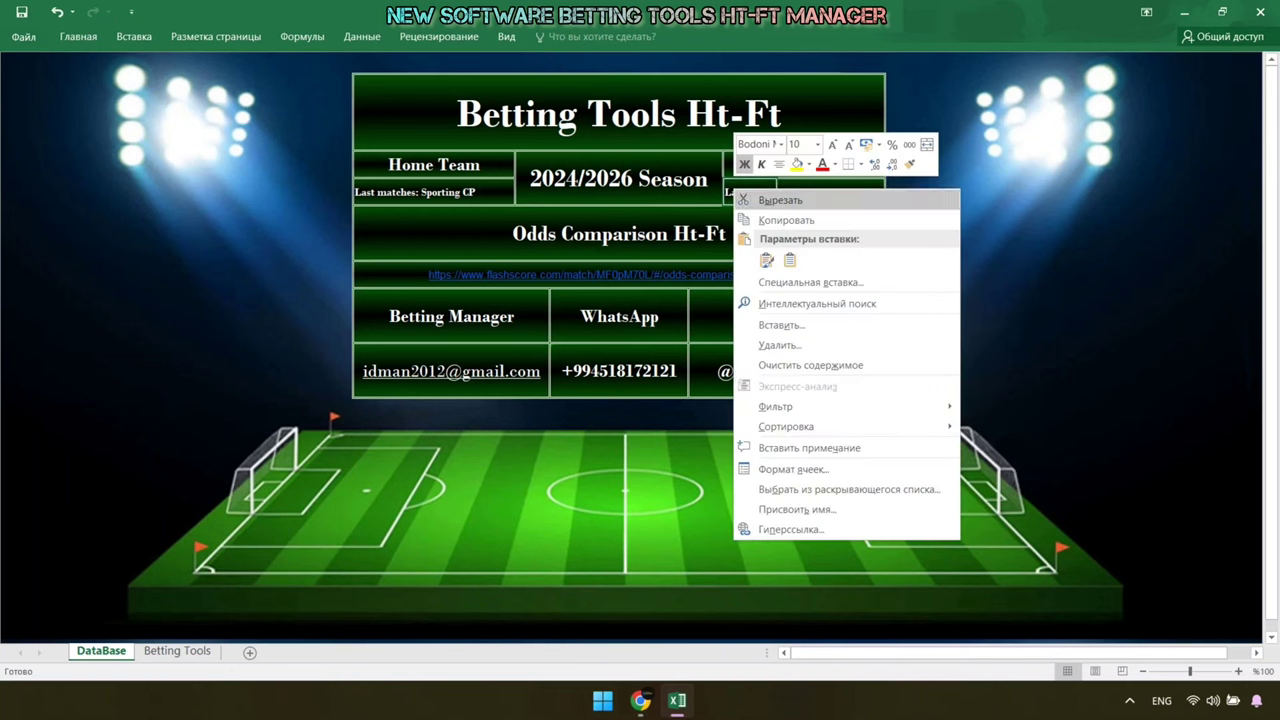
click(789, 260)
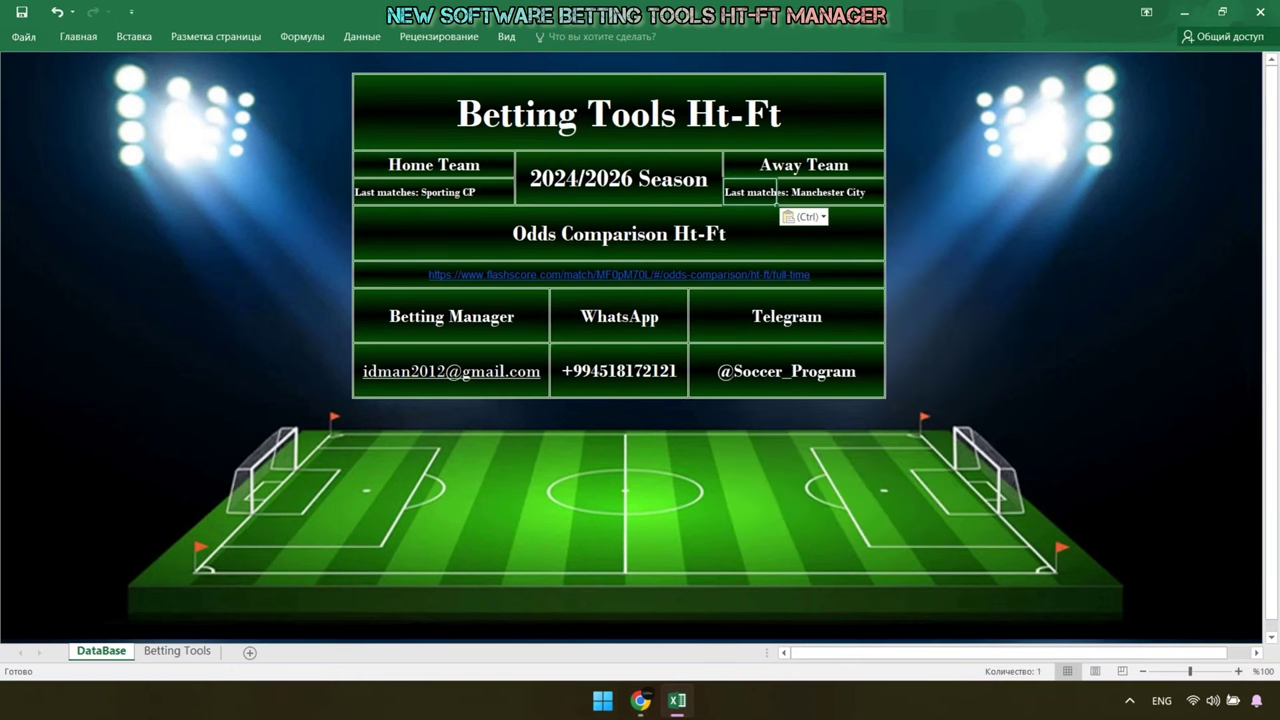
Replace the old odds link with the Flashscore HT/FT odds page address
mouse_move(640, 700)
click(729, 615)
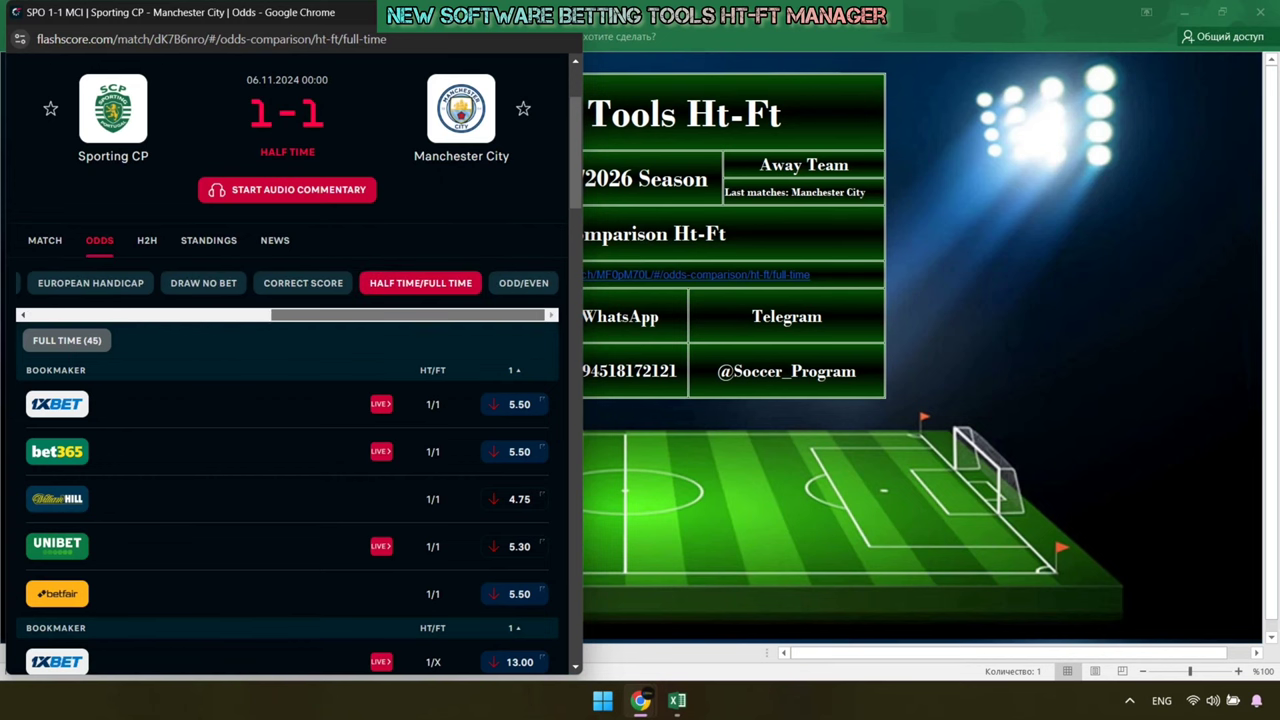
click(358, 38)
right_click(358, 38)
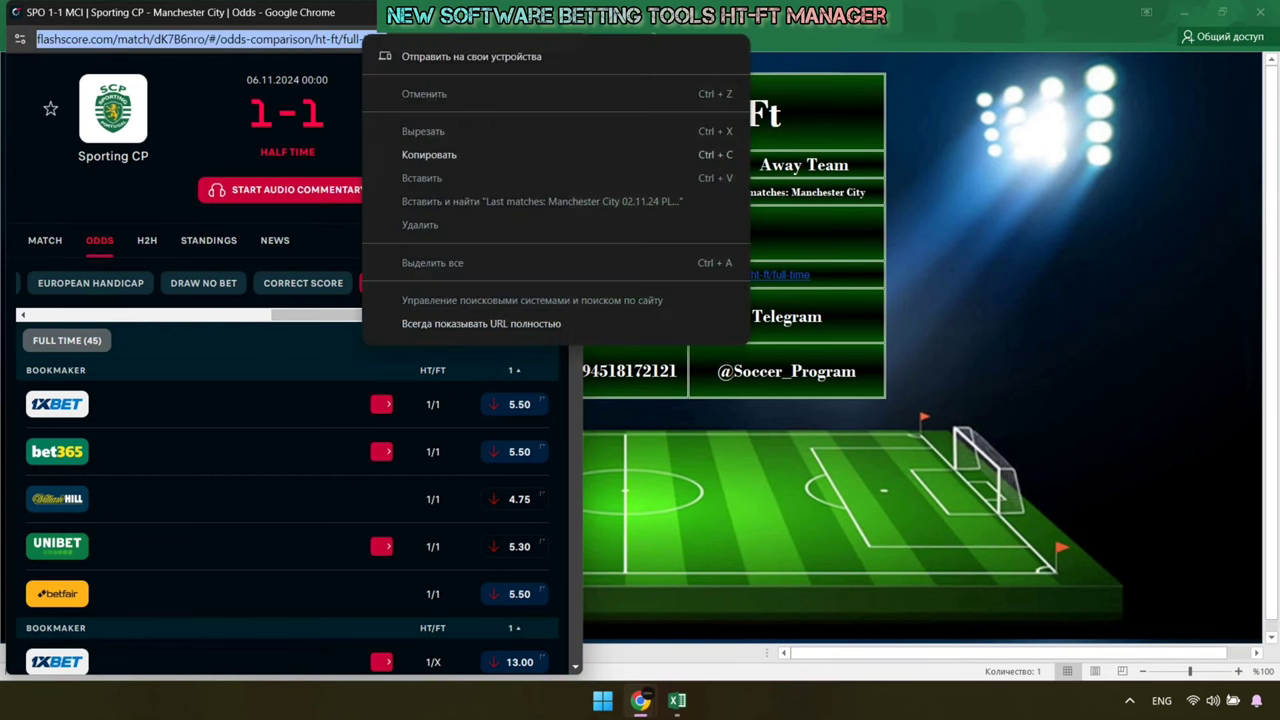
click(400, 152)
click(777, 196)
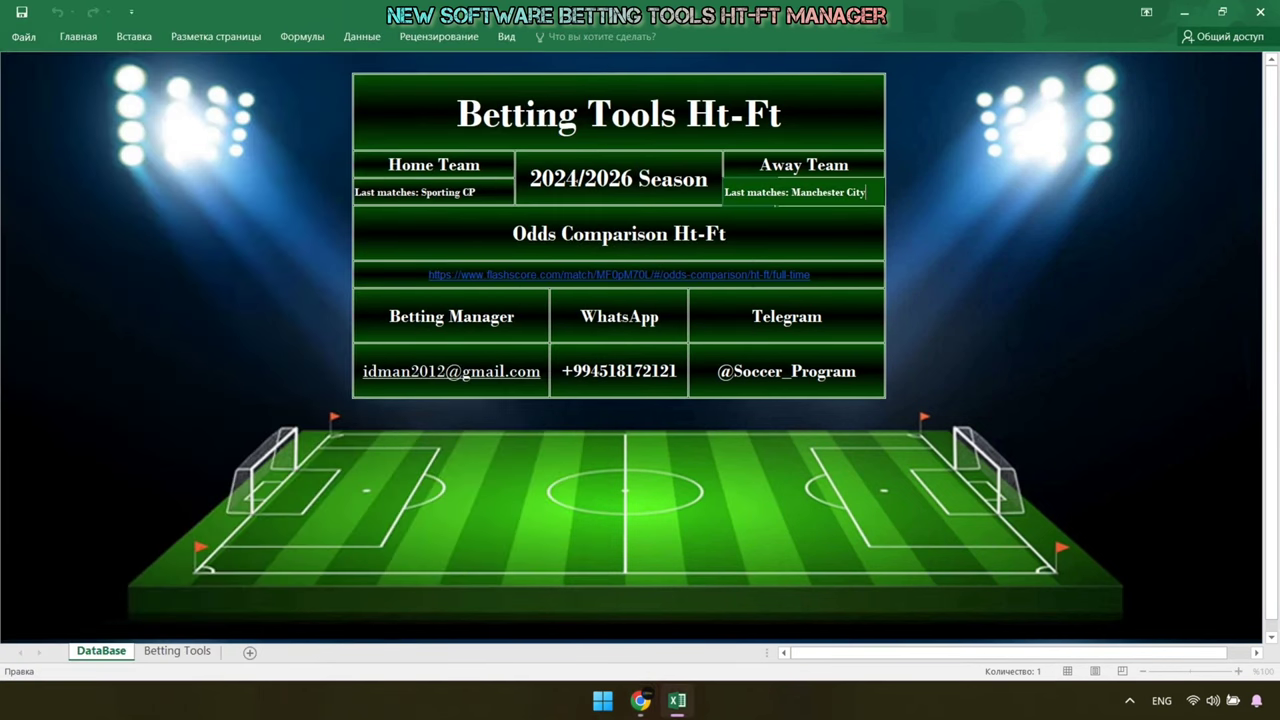
right_click(834, 272)
click(910, 450)
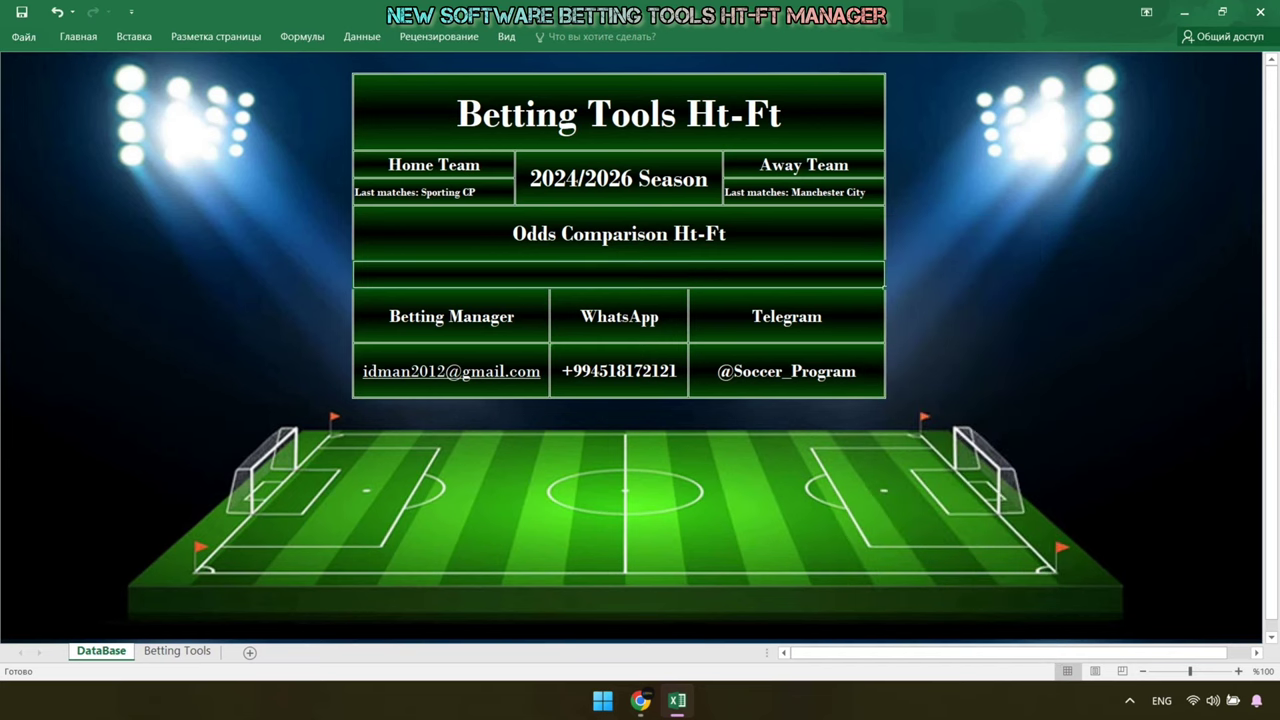
double_click(640, 276)
right_click(640, 276)
click(672, 349)
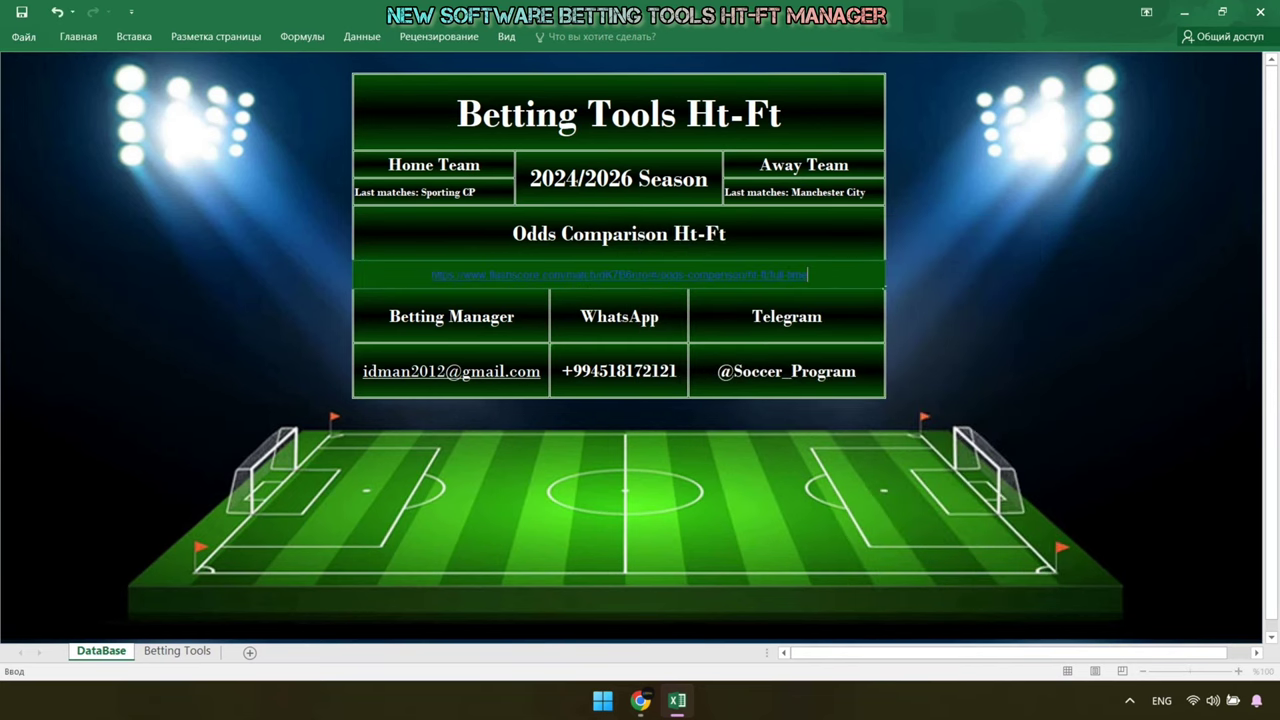
key(Return)
Show the Betting Tools X/1 prediction with the Flashscore odds window floating beside it
key(ctrl+Page_Down)
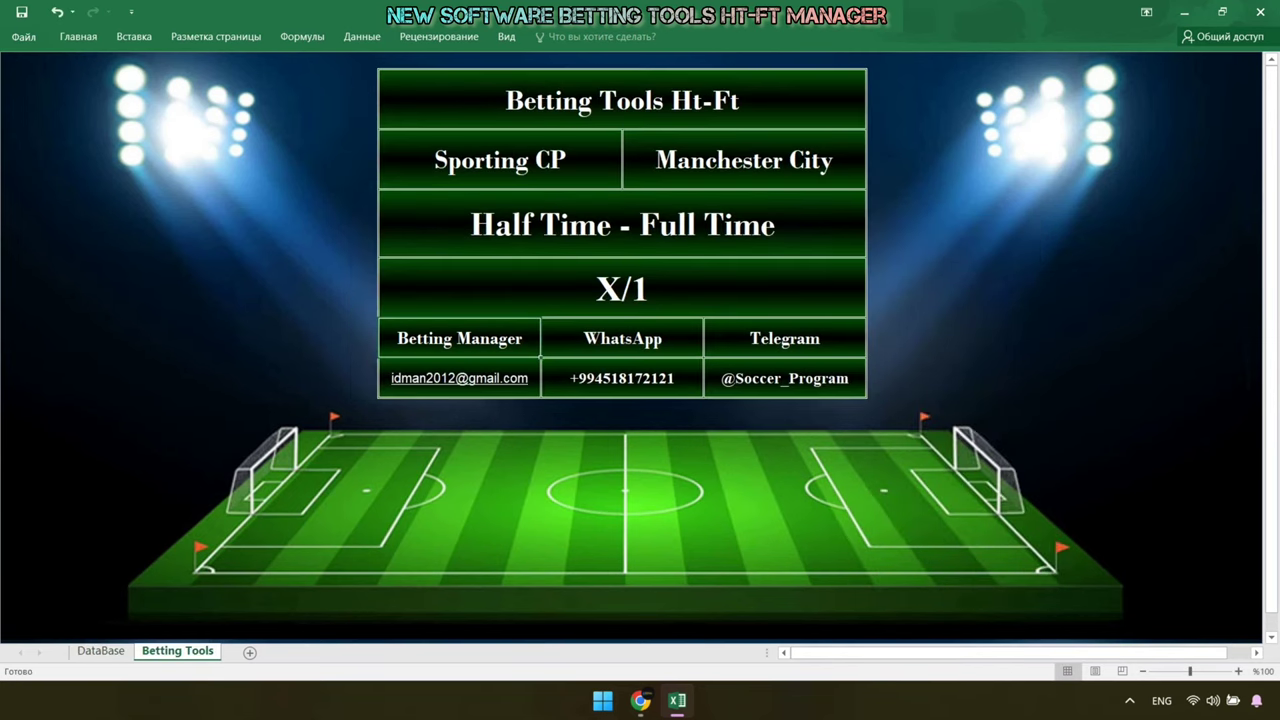
key(alt+Tab)
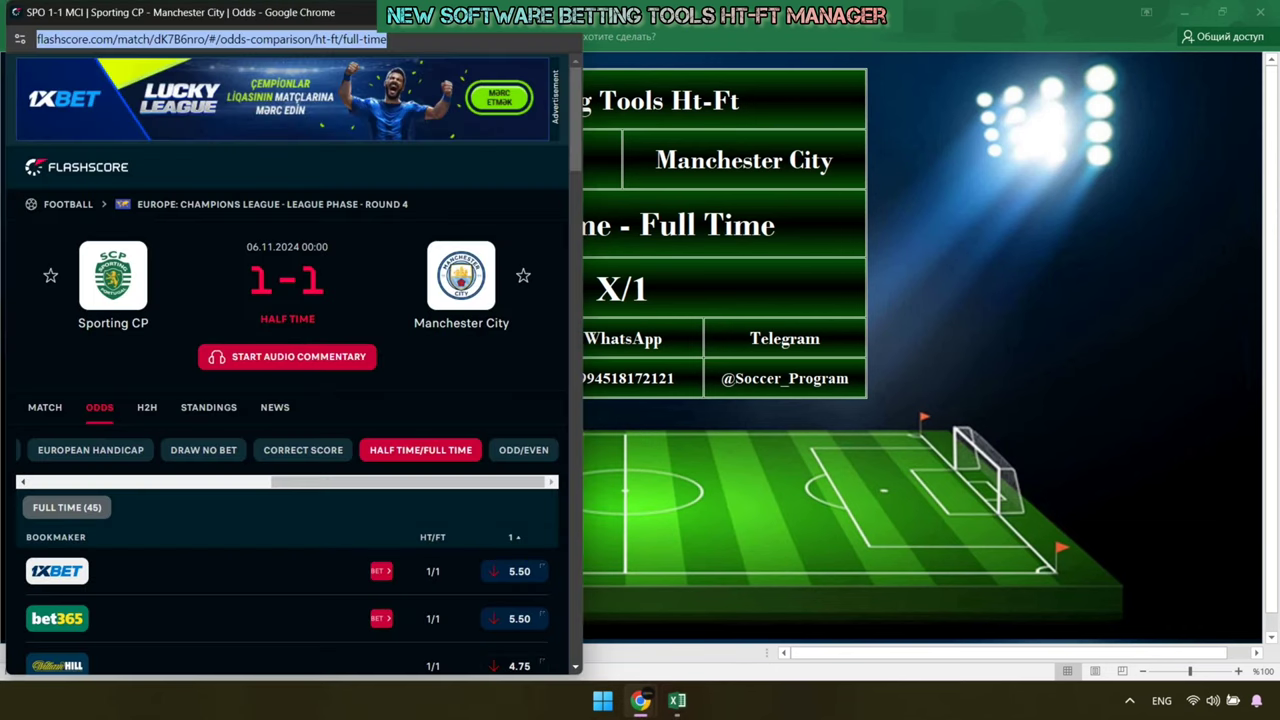
key(super+Down)
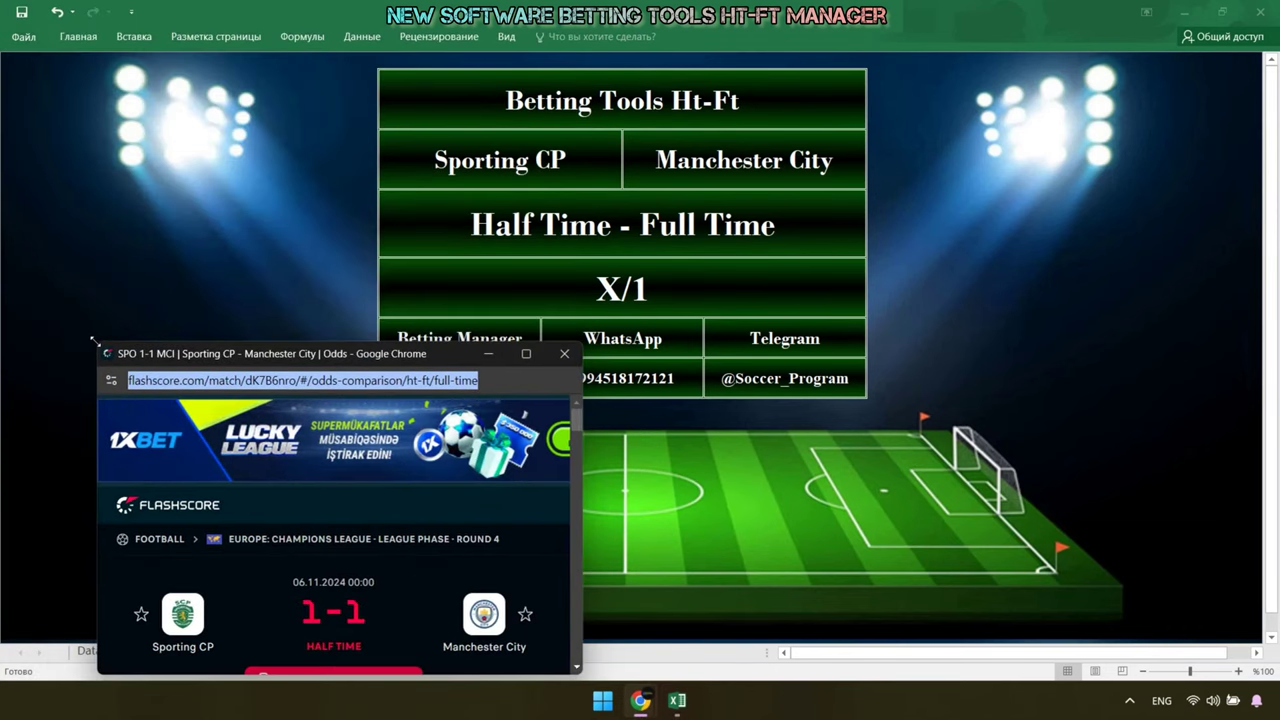
drag(300, 353, 580, 335)
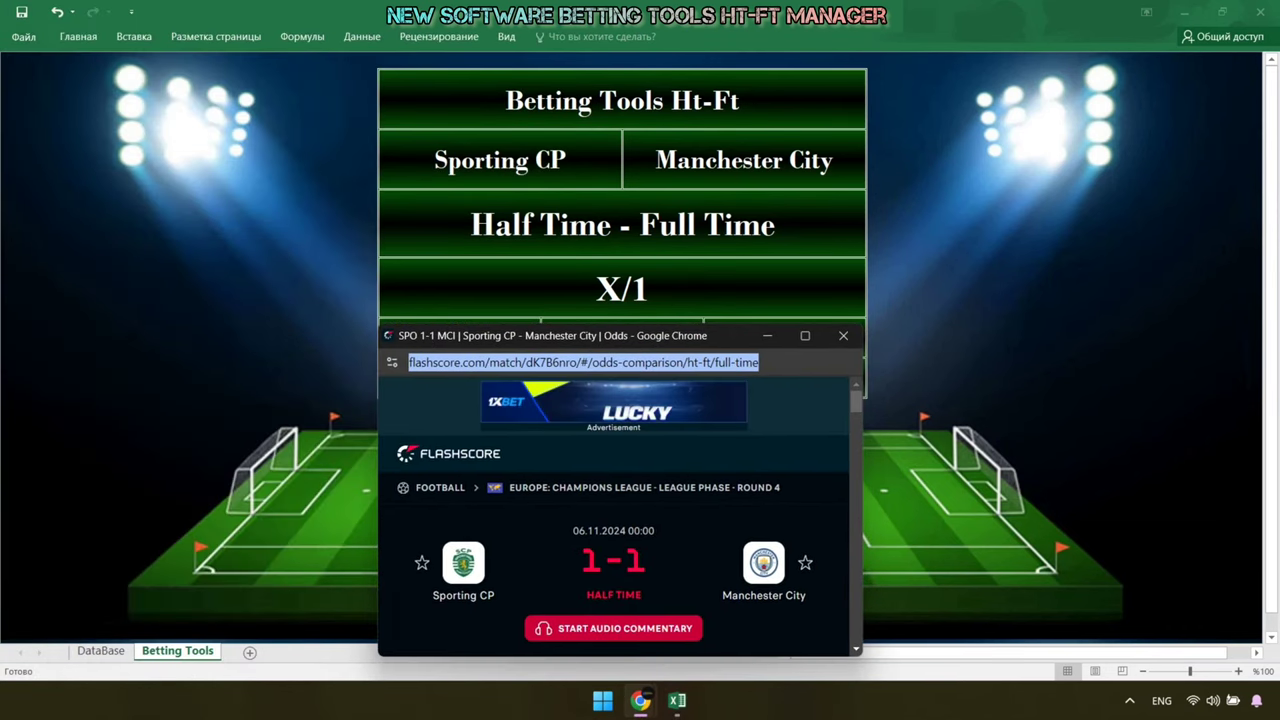
Scroll through the match's HT/FT odds to compare them with the X/1 prediction
scroll(620, 500, down, 1)
scroll(615, 510, down, 3)
scroll(615, 510, down, 2)
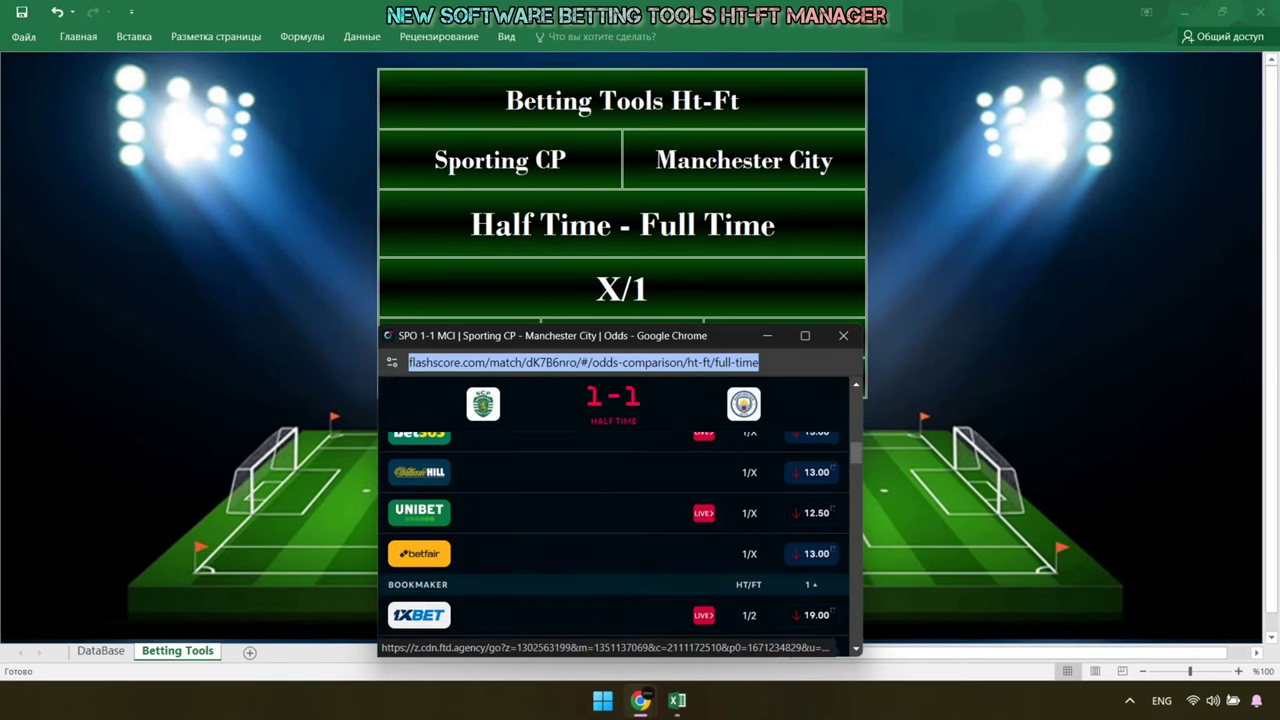
scroll(615, 510, down, 1)
scroll(615, 510, down, 1)
scroll(614, 536, down, 1)
scroll(614, 536, down, 1)
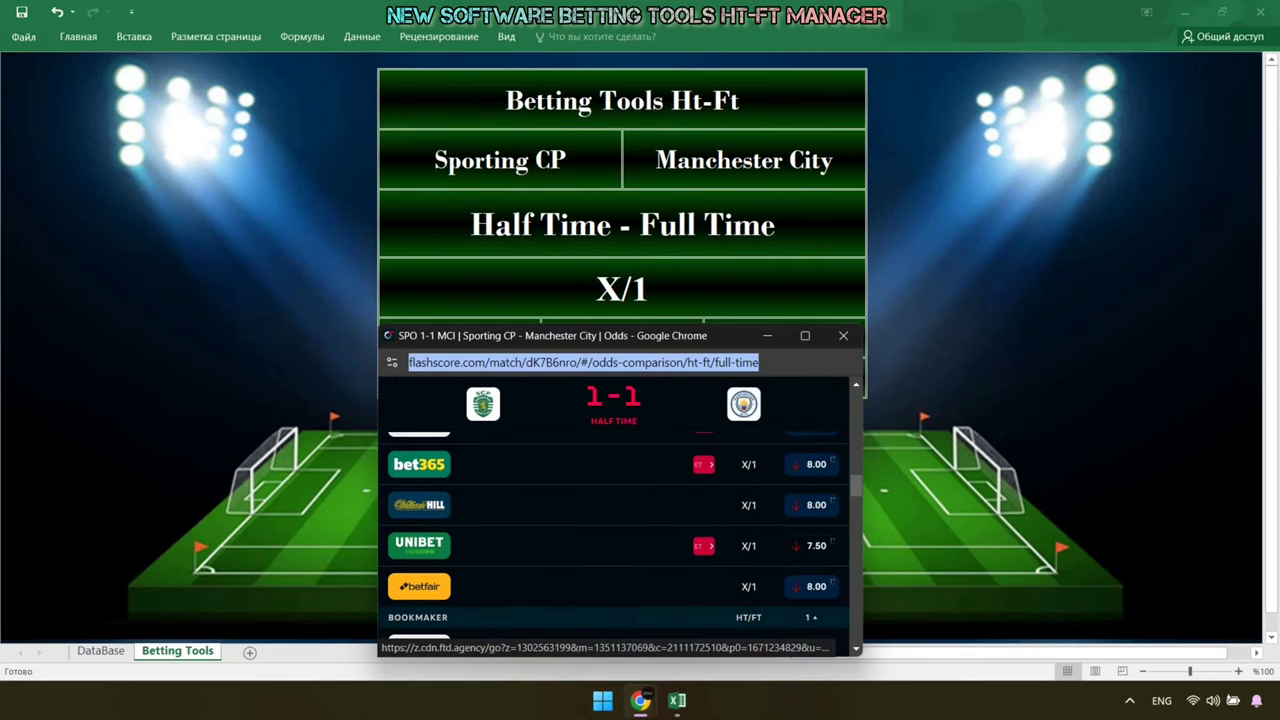
scroll(614, 536, down, 1)
scroll(614, 536, down, 1)
scroll(614, 536, down, 3)
scroll(614, 536, down, 3)
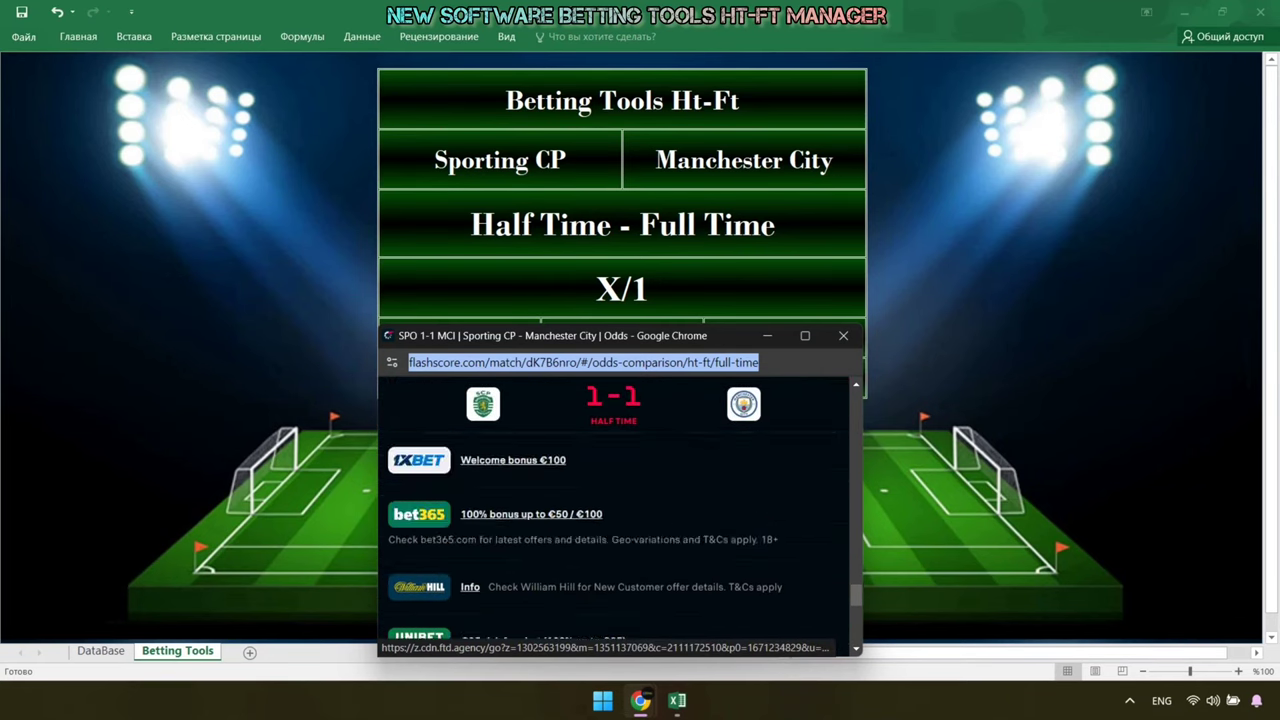
scroll(614, 536, down, 2)
scroll(614, 536, up, 2)
scroll(614, 536, up, 3)
scroll(614, 536, up, 3)
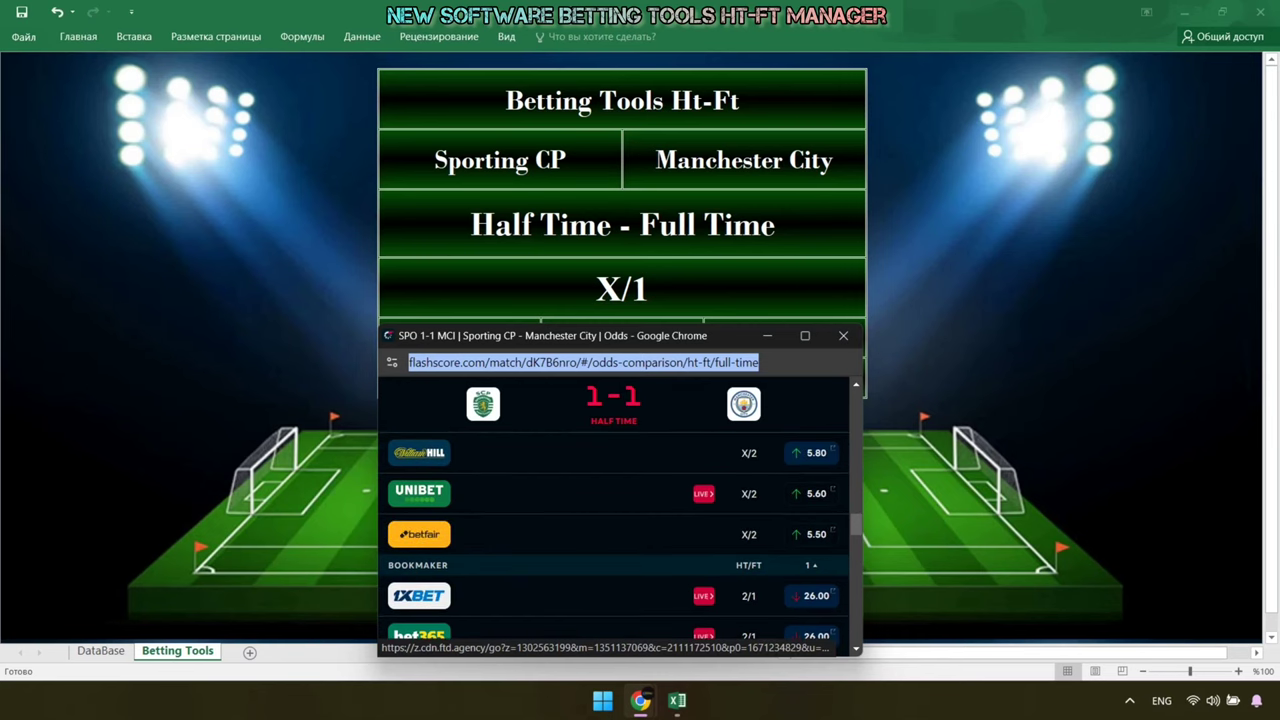
scroll(614, 536, up, 2)
scroll(614, 536, up, 2)
scroll(614, 536, up, 2)
scroll(614, 536, up, 2)
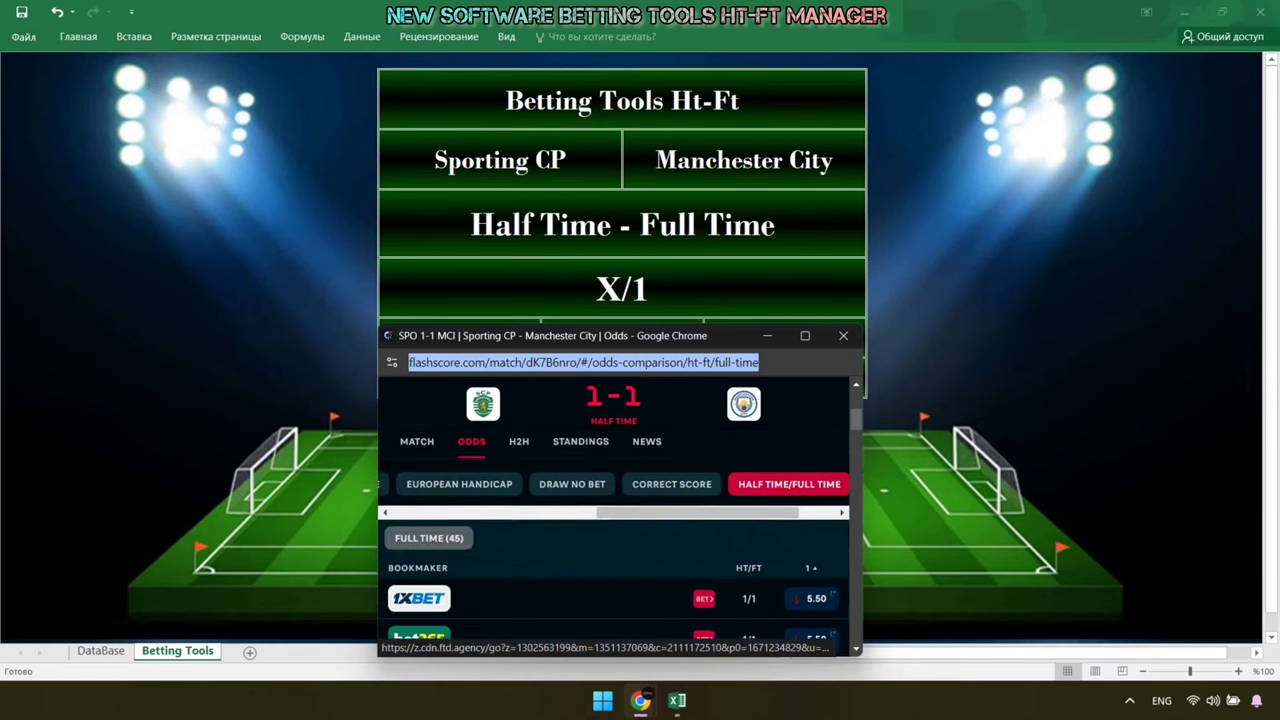
scroll(614, 536, up, 3)
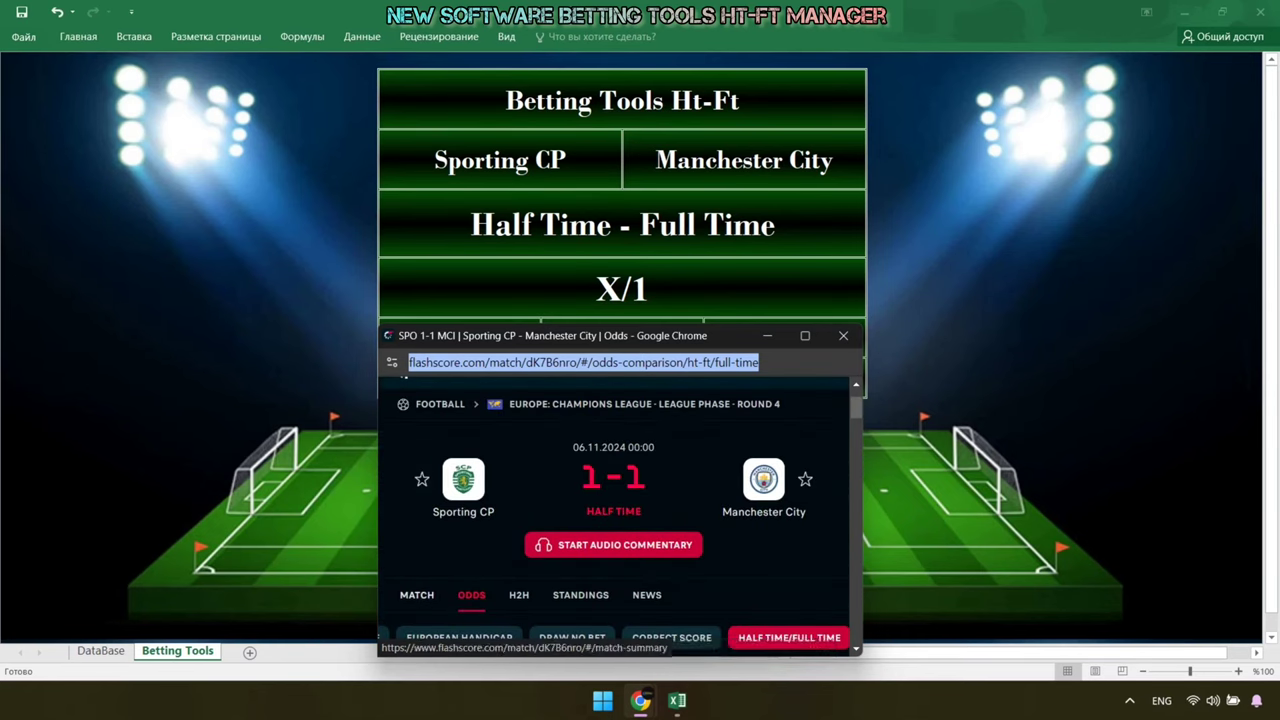
Review the Sporting CP–Manchester City match summary and commentary
click(417, 594)
scroll(614, 536, down, 3)
scroll(614, 536, down, 3)
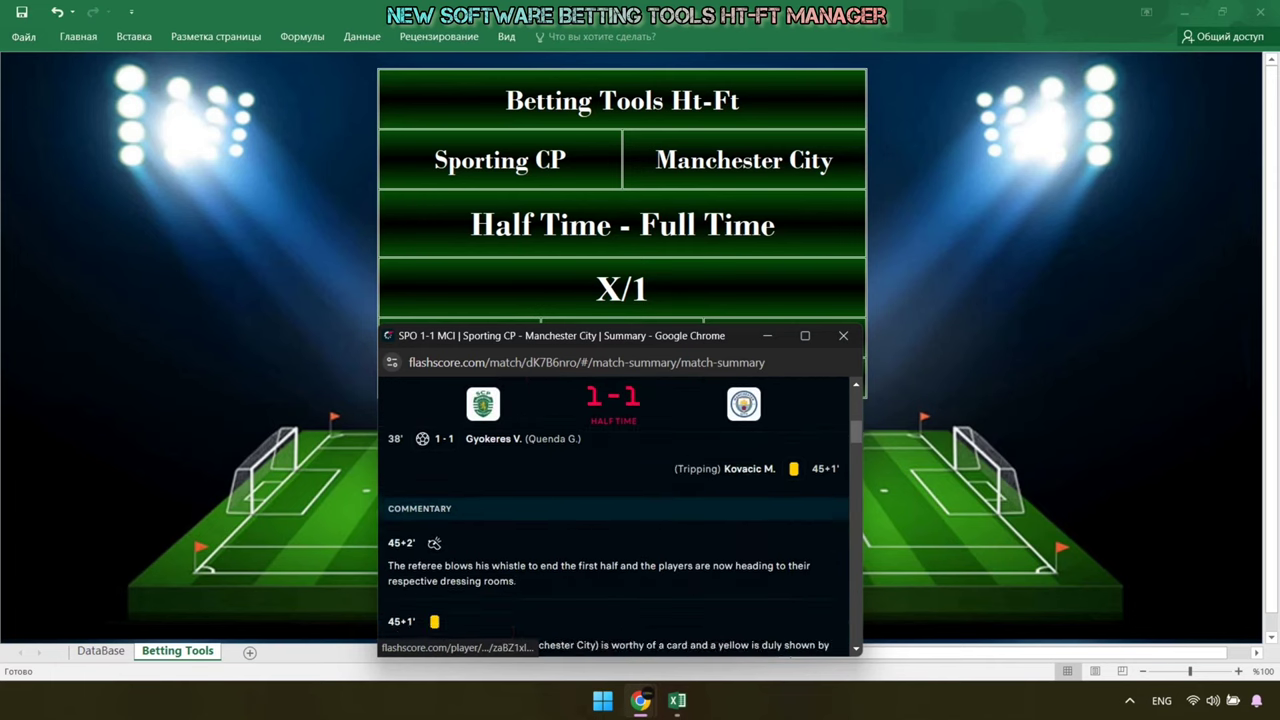
scroll(614, 536, down, 3)
scroll(614, 536, down, 3)
scroll(614, 536, up, 3)
scroll(614, 536, up, 5)
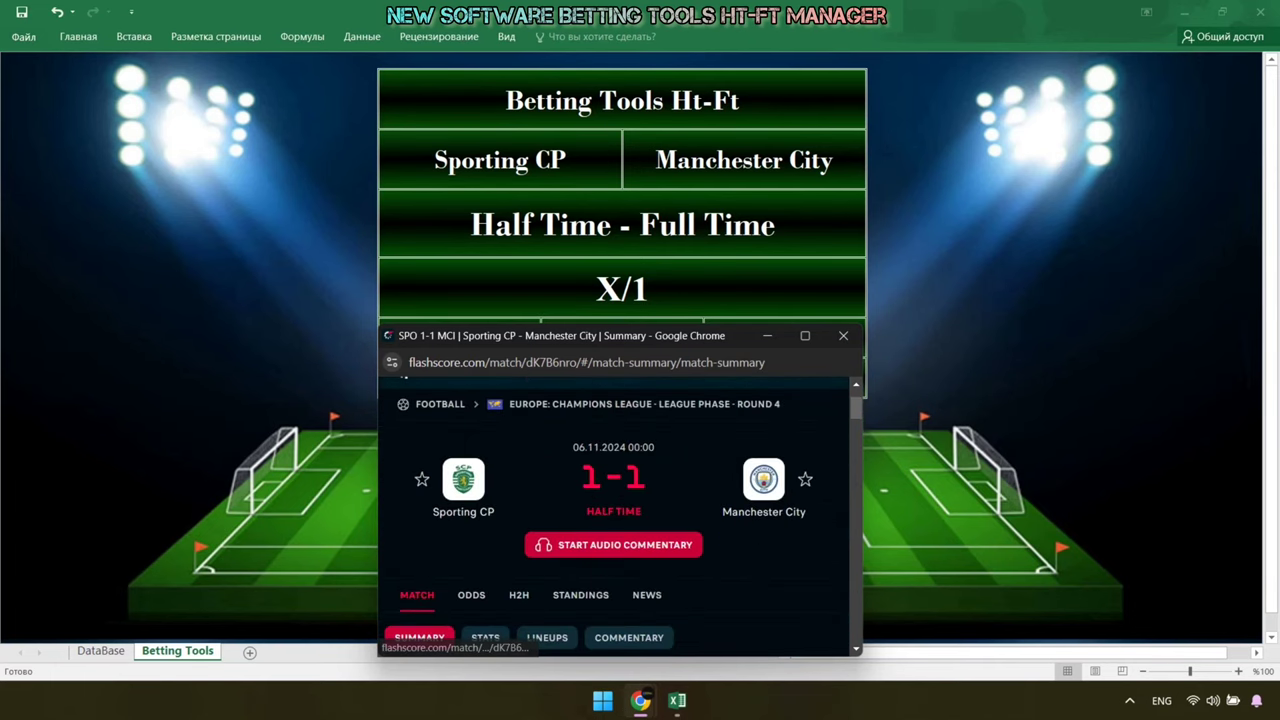
Return to Flashscore's favourites list of today's Champions League half-time scores
click(843, 335)
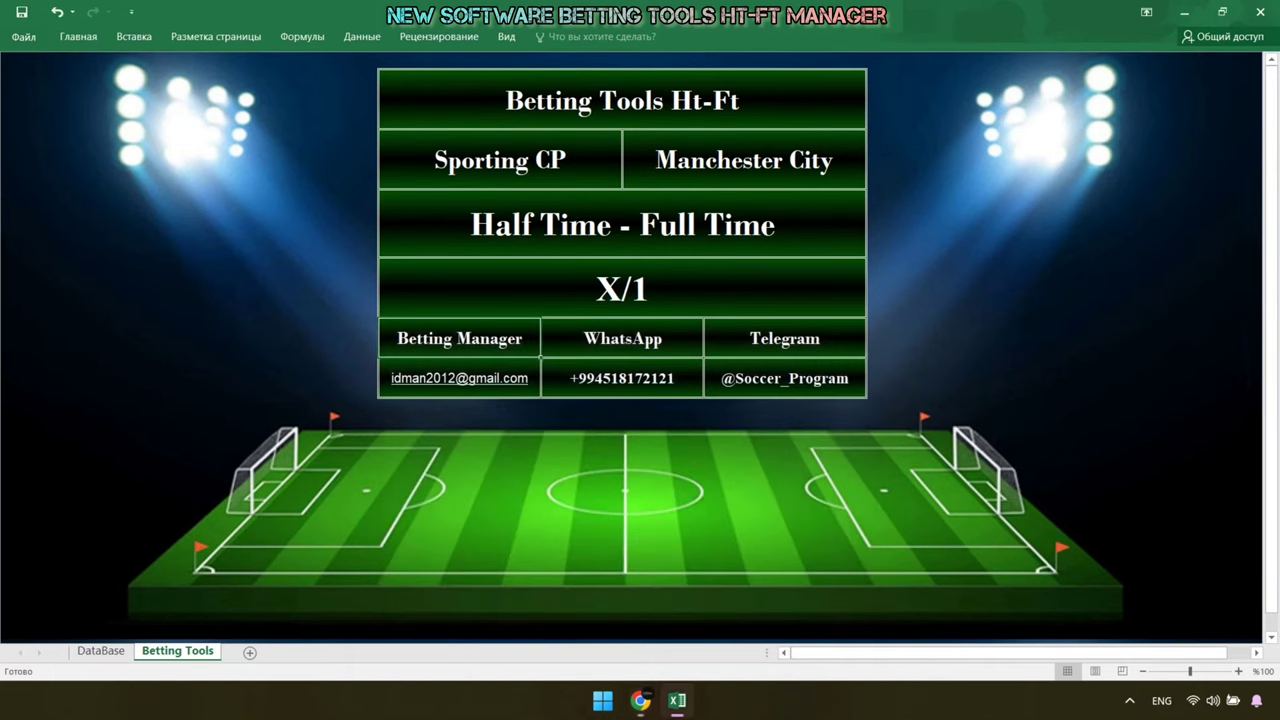
click(640, 700)
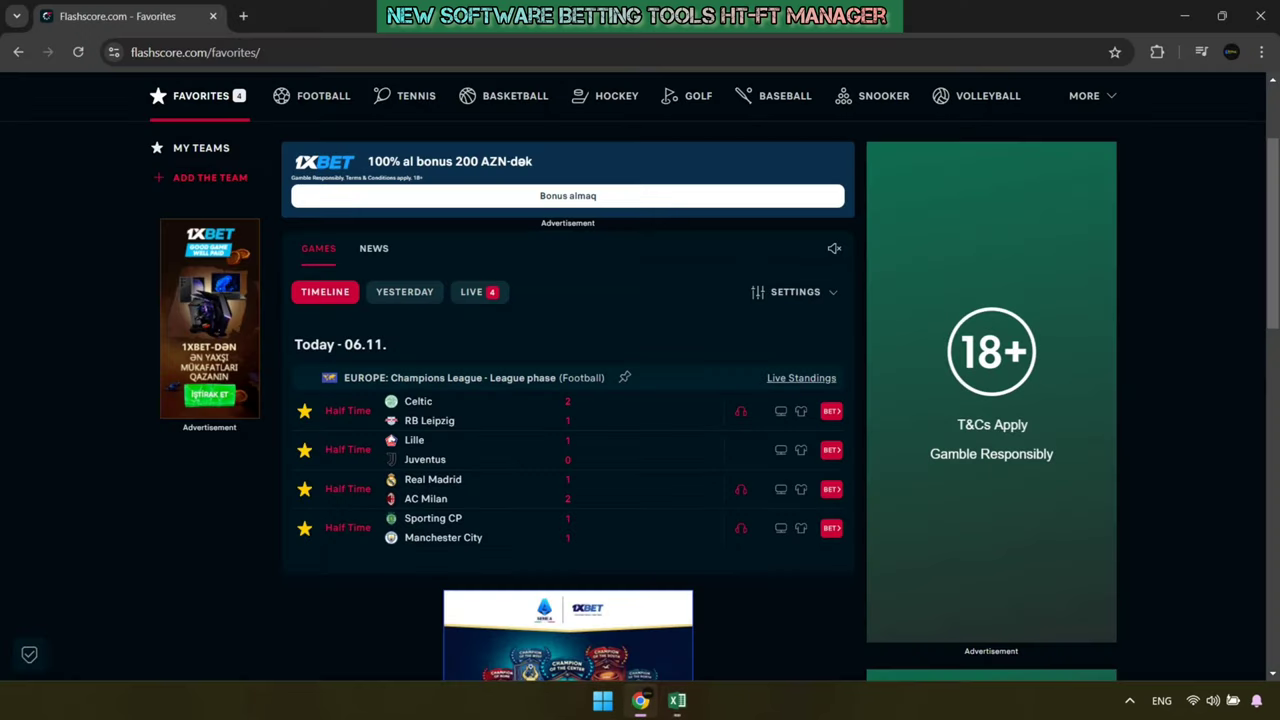
scroll(568, 478, down, 1)
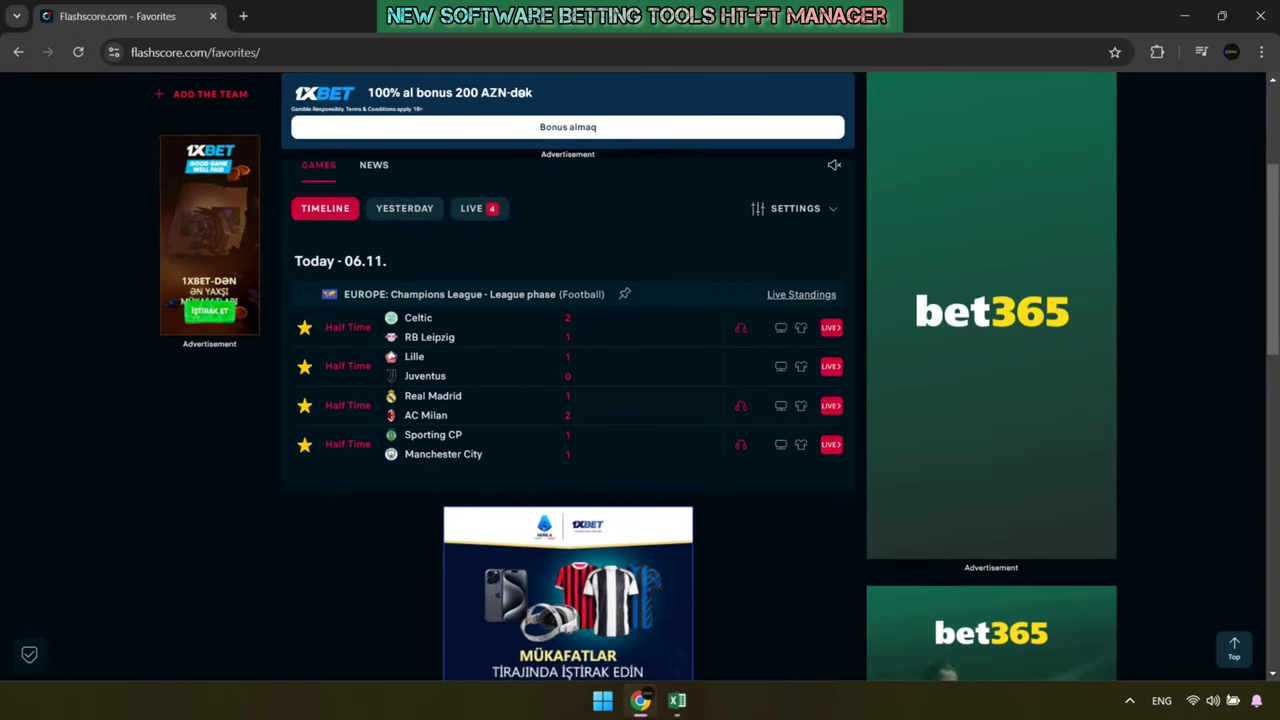